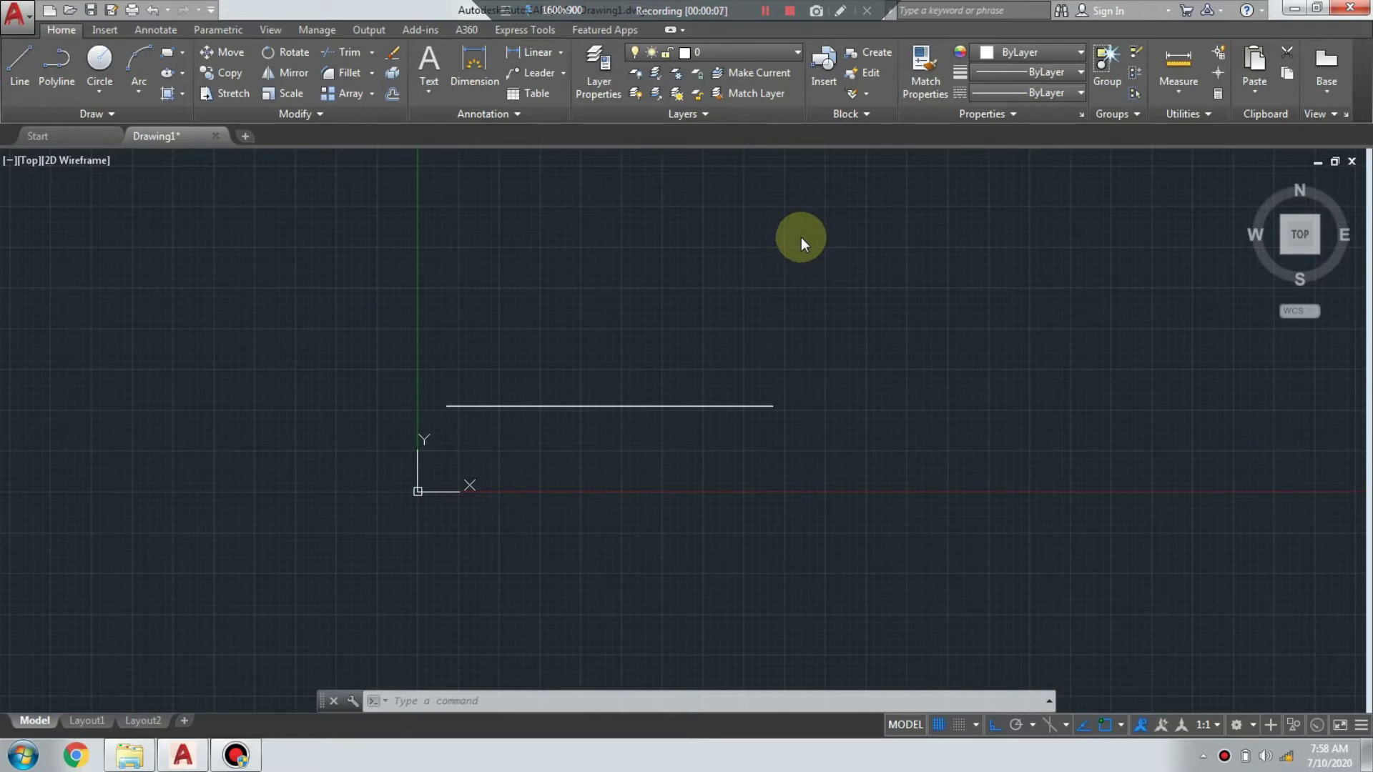
# - Browse the Arc options without choosing one and recentre the view on the base line
pyautogui.click(135, 94)
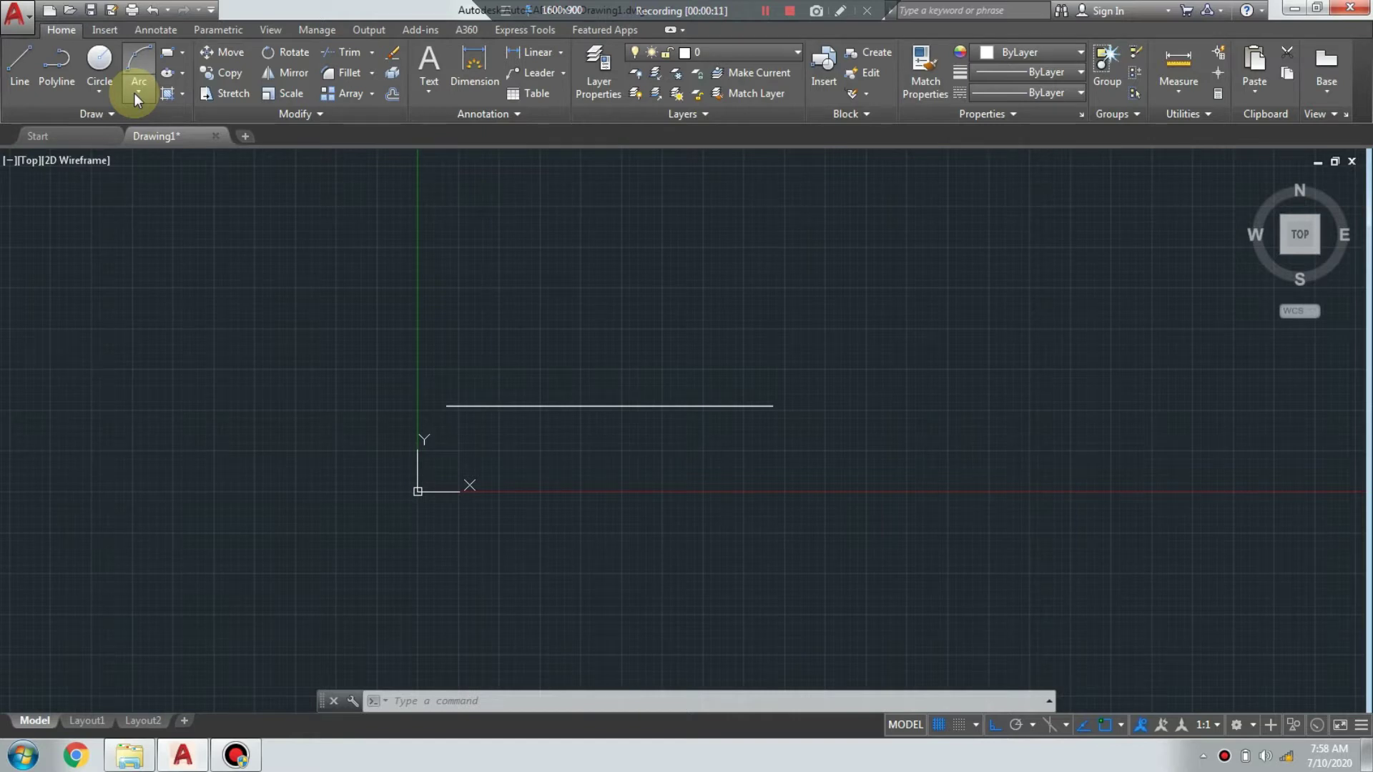
pyautogui.click(136, 93)
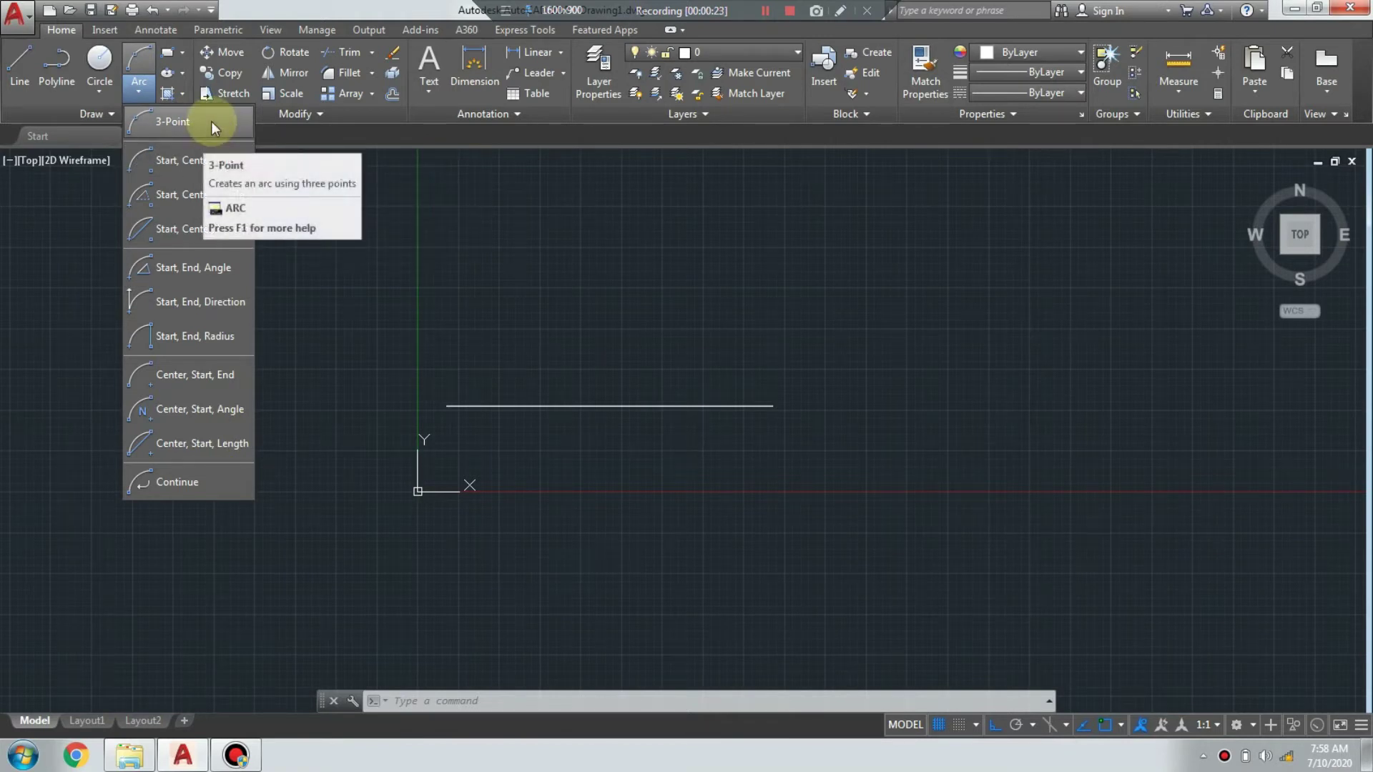
pyautogui.click(552, 329)
pyautogui.scroll(-4, 564, 351)
pyautogui.scroll(5, 566, 350)
pyautogui.moveTo(571, 352); pyautogui.dragTo(536, 416, button='middle')
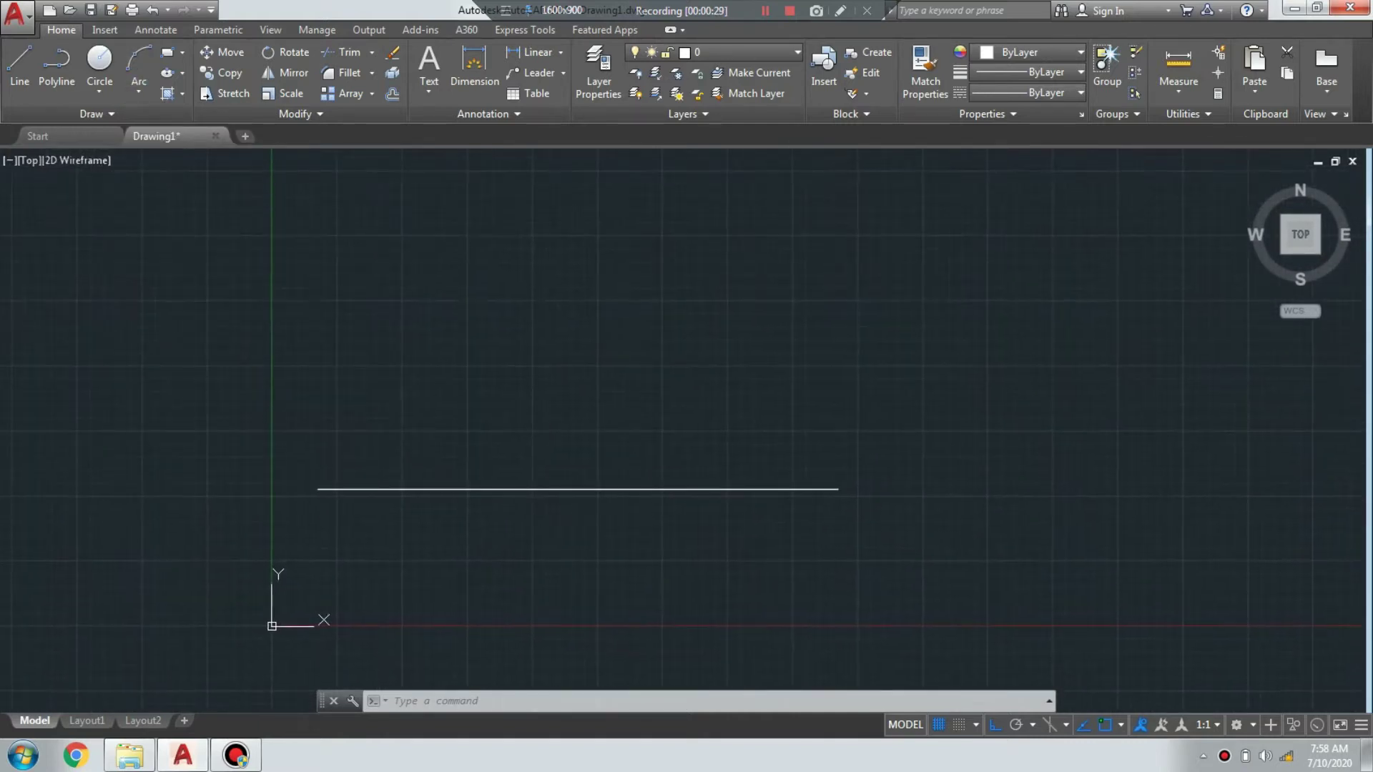
# - Draw a 3-point arc from the line's left end, through a point above, to its right end
pyautogui.click(138, 95)
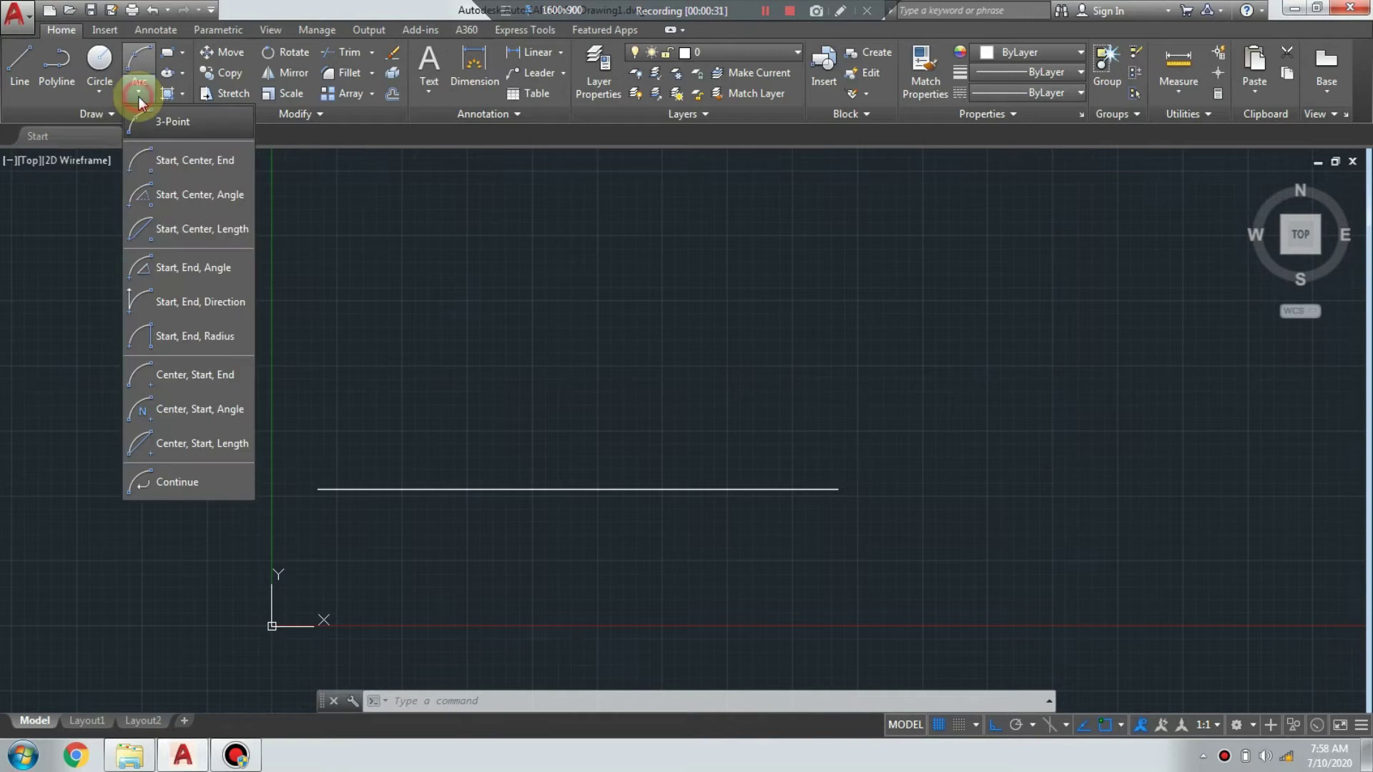
pyautogui.click(167, 122)
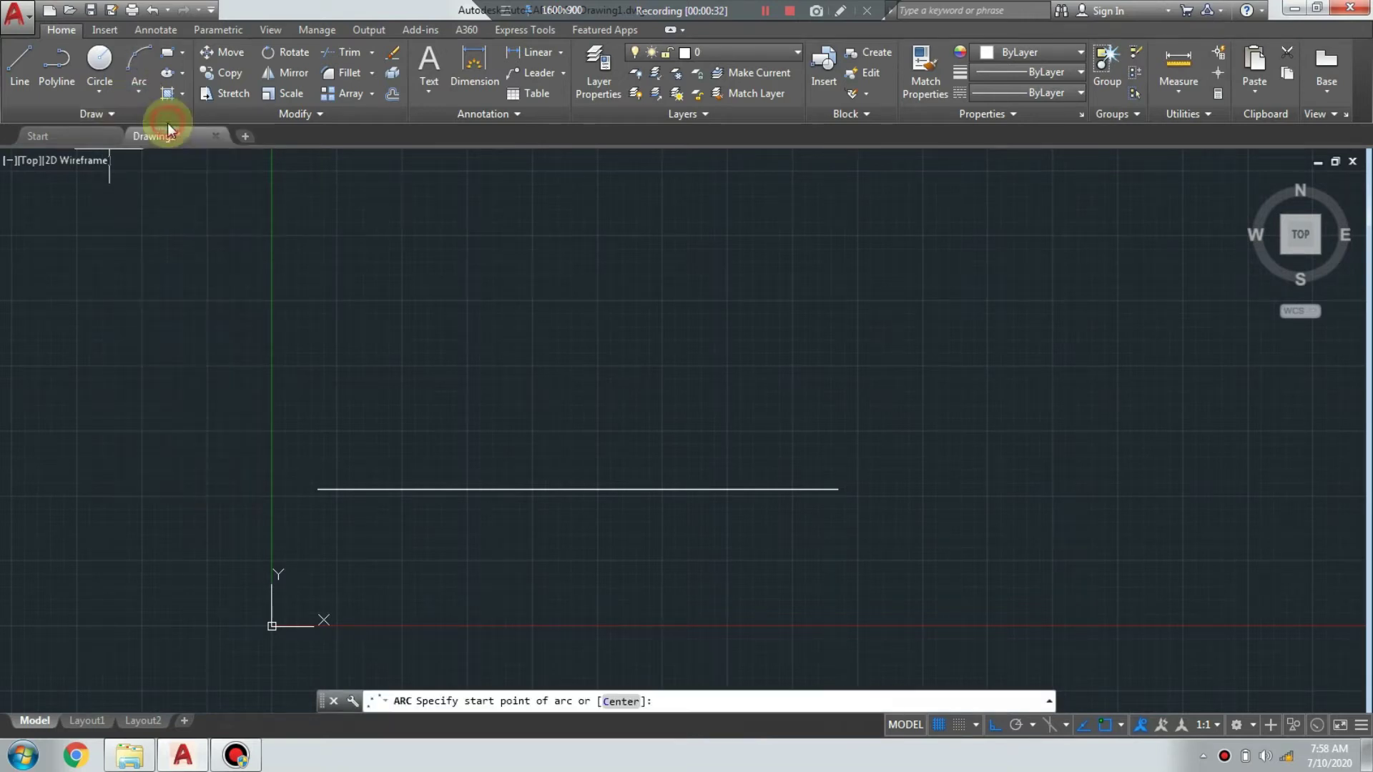
pyautogui.click(318, 489)
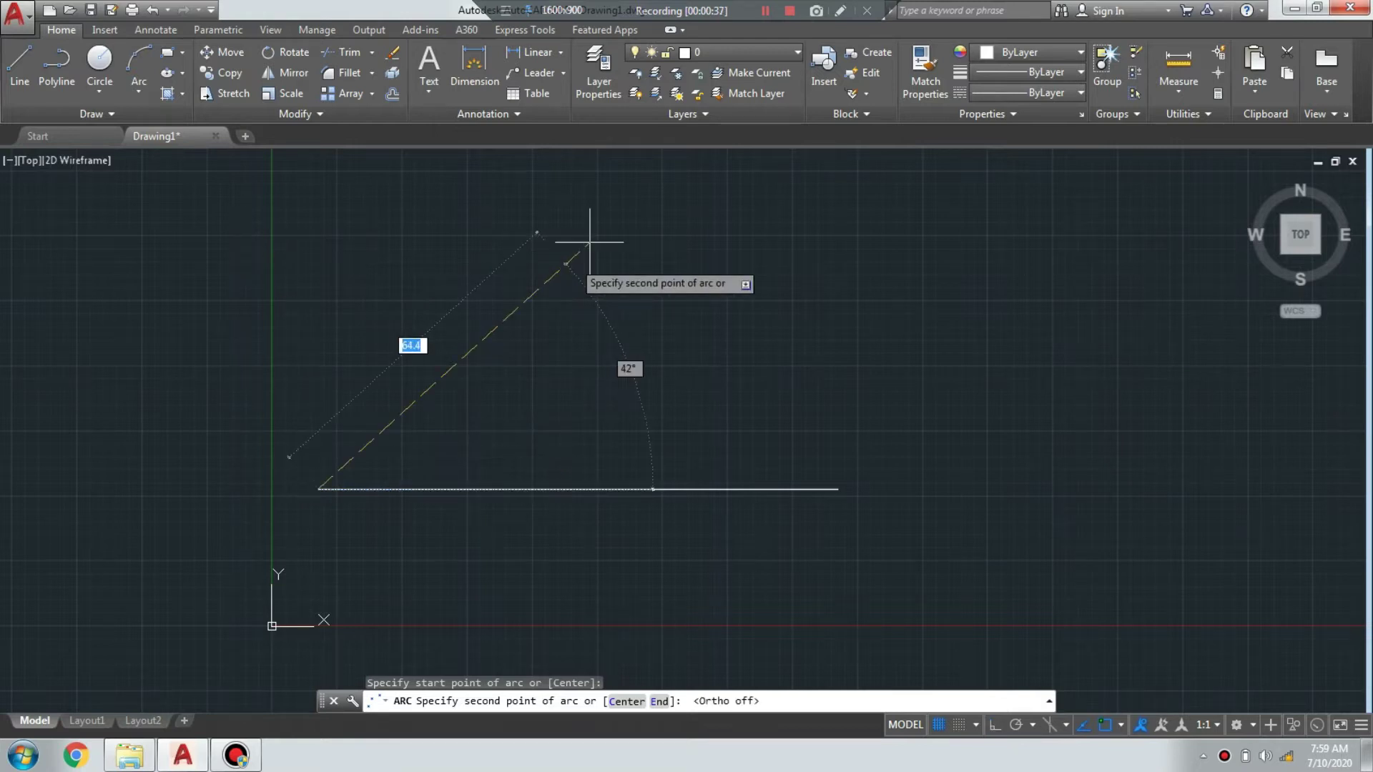
pyautogui.click(602, 210)
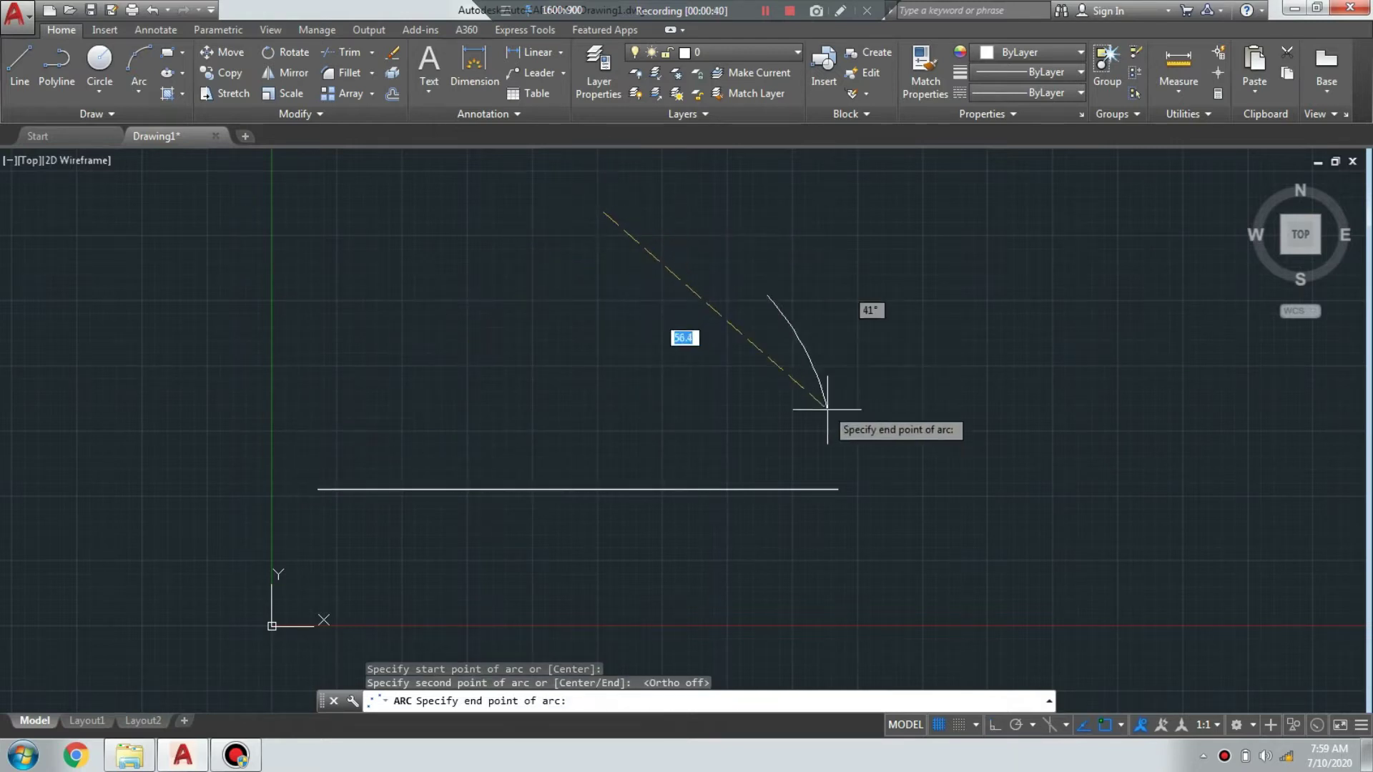
pyautogui.click(830, 489)
pyautogui.scroll(-2, 919, 390)
pyautogui.moveTo(924, 380)
pyautogui.mouseDown(button='middle')
pyautogui.moveTo(576, 483)
pyautogui.moveTo(475, 452)
pyautogui.mouseUp(button='middle')
pyautogui.scroll(-2, 578, 472)
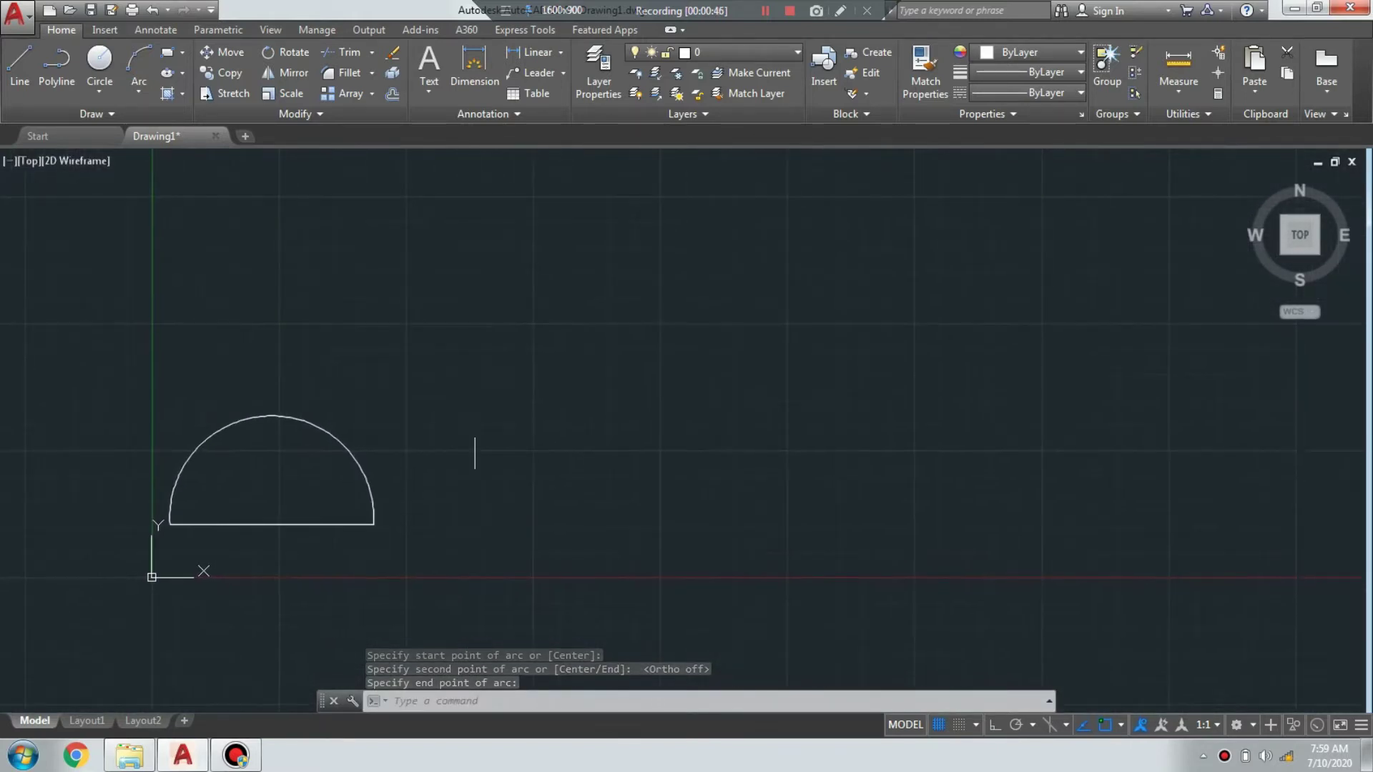
# - Draw a free-standing three-point arc on empty canvas, then zoom out to frame both arcs
pyautogui.click(139, 90)
pyautogui.click(166, 129)
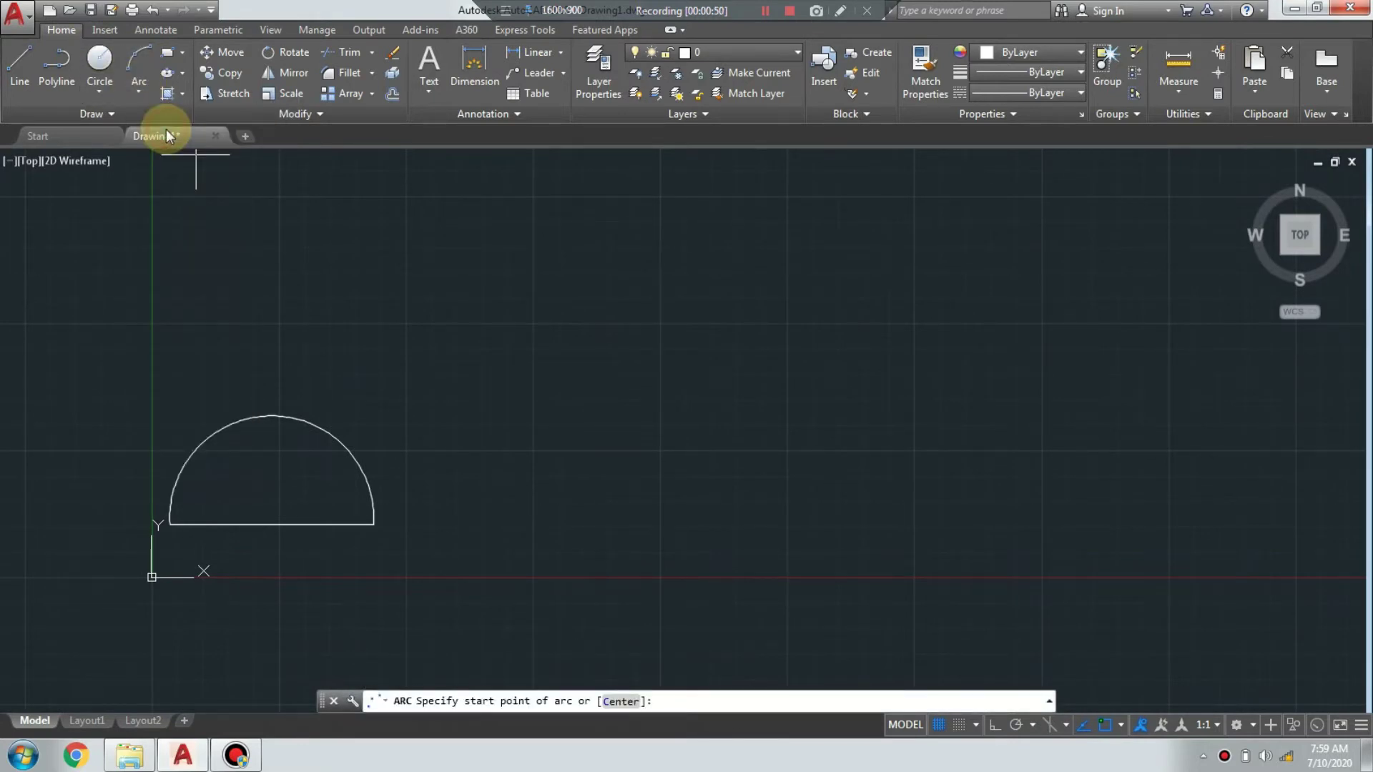
pyautogui.click(536, 254)
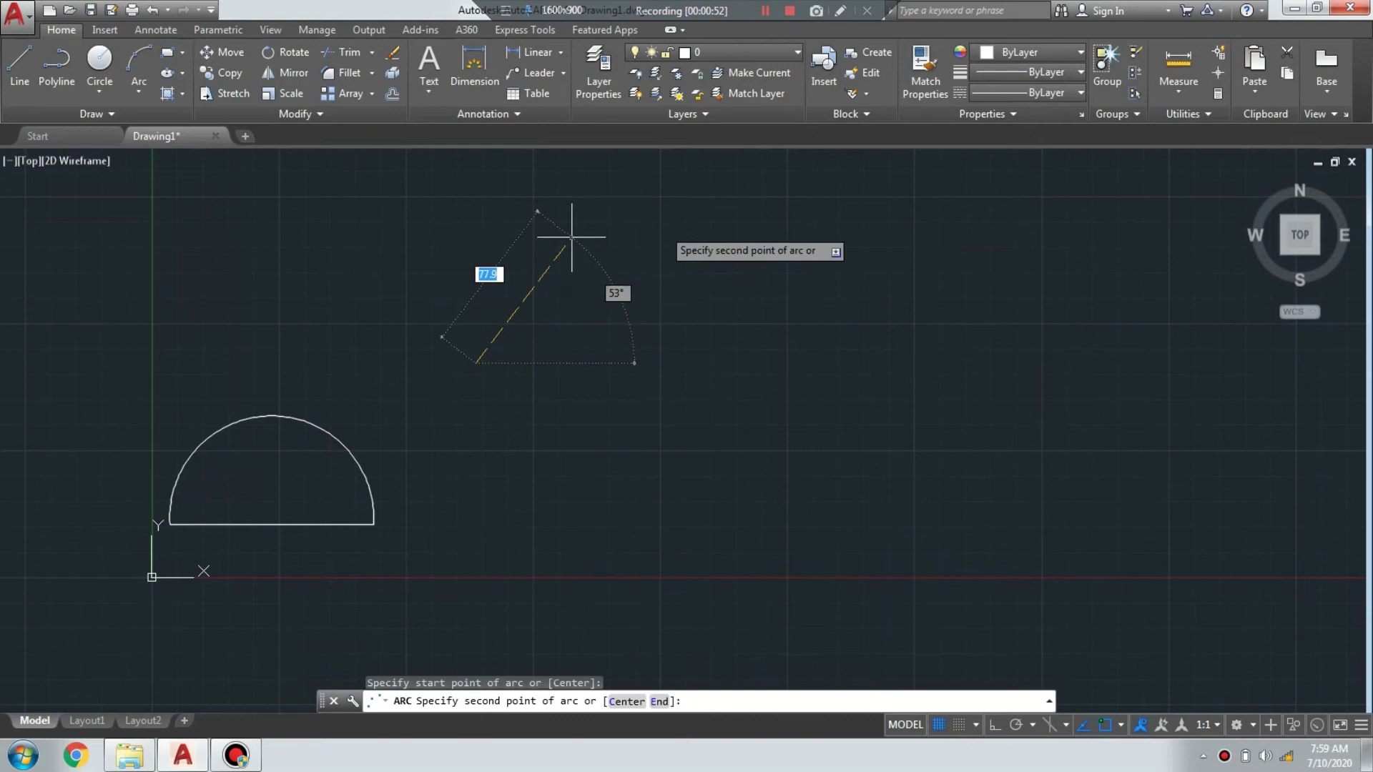
pyautogui.click(705, 226)
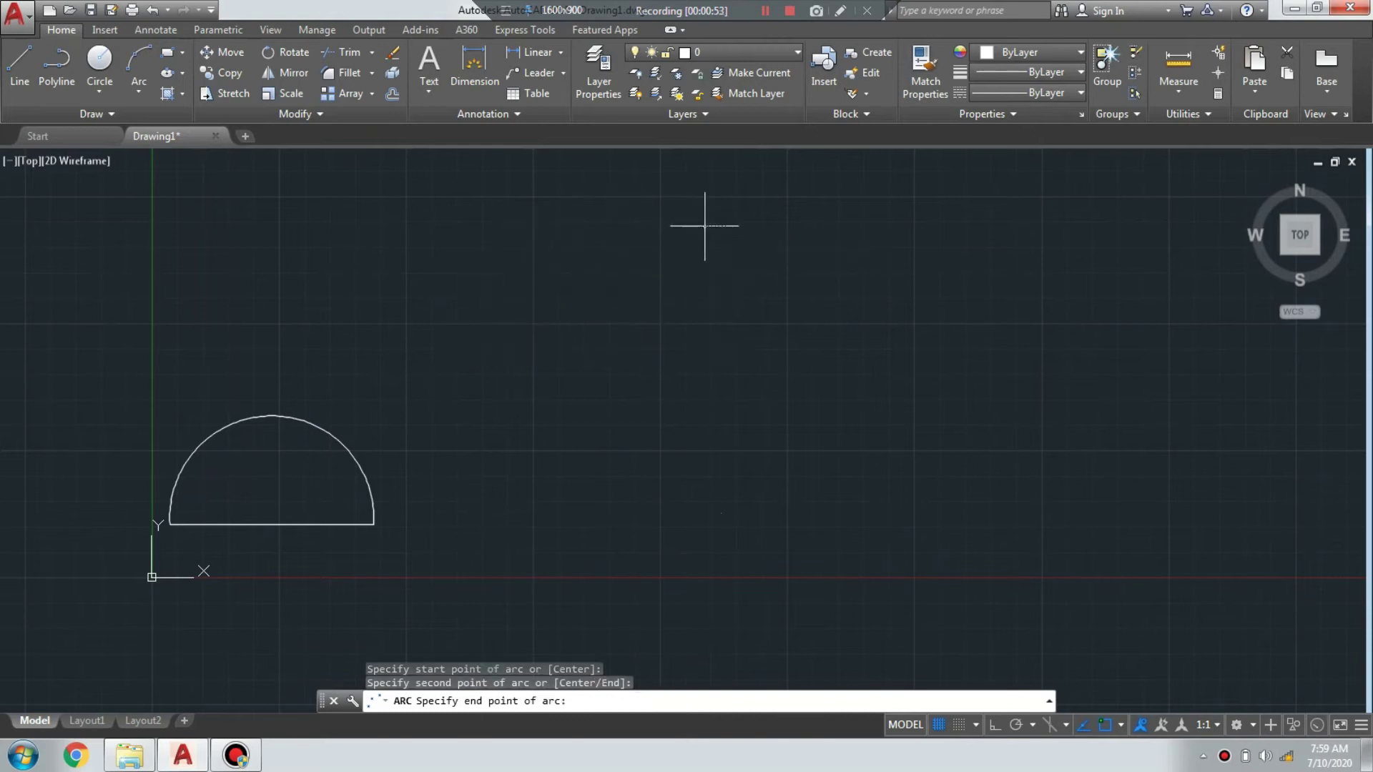
pyautogui.click(852, 377)
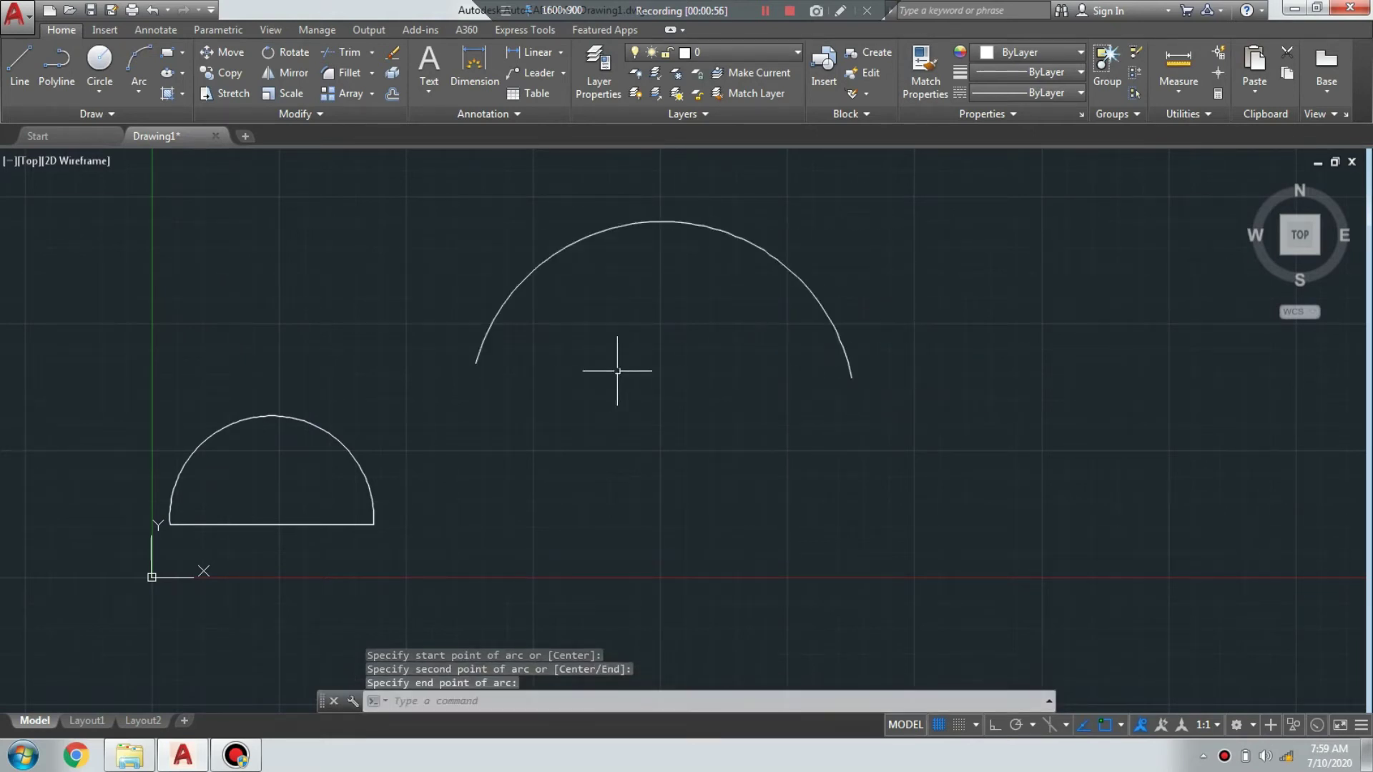
pyautogui.moveTo(587, 295); pyautogui.dragTo(635, 303, button='middle')
pyautogui.scroll(-2, 635, 304)
pyautogui.scroll(-2, 635, 303)
pyautogui.moveTo(844, 266); pyautogui.dragTo(497, 379, button='middle')
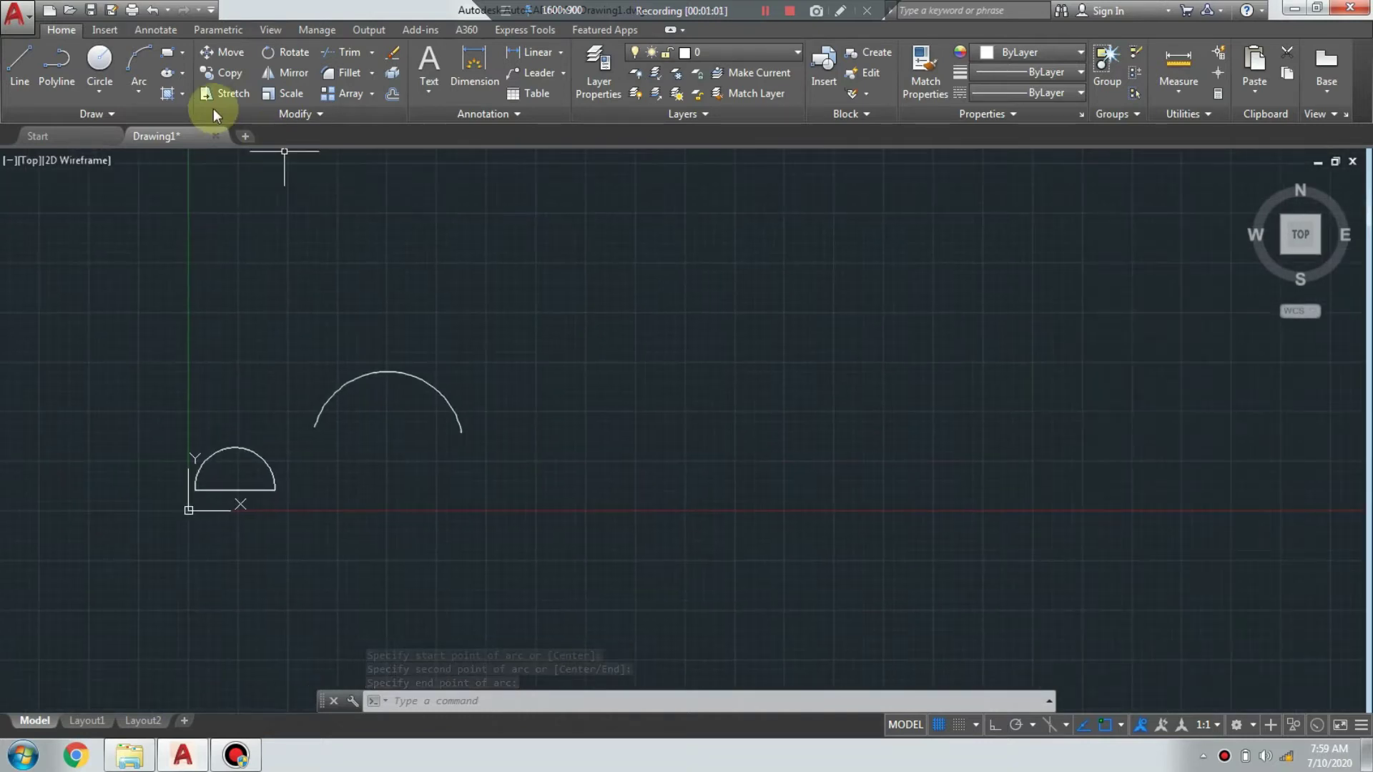
# - Draw a rectangle right of the two arcs by picking two opposite corners
pyautogui.click(168, 57)
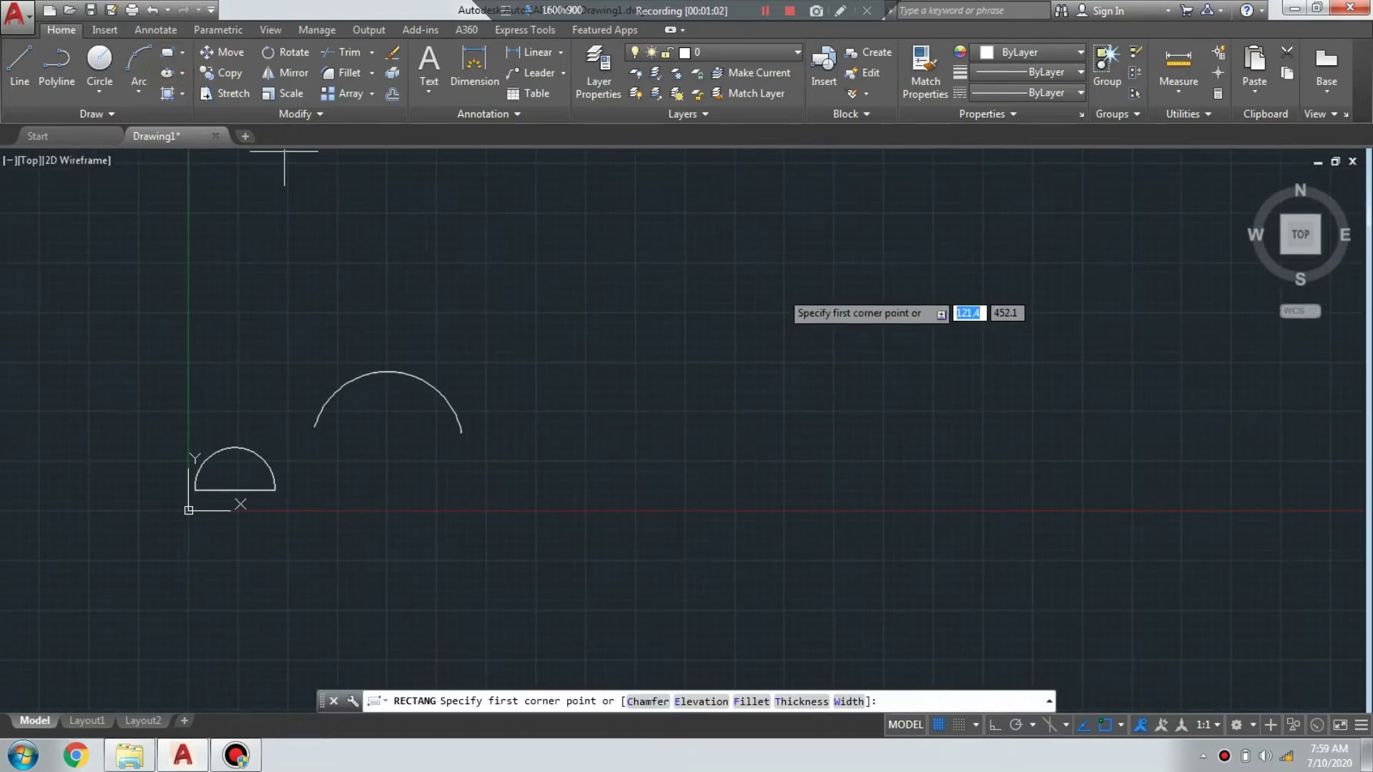
pyautogui.click(709, 325)
pyautogui.click(864, 469)
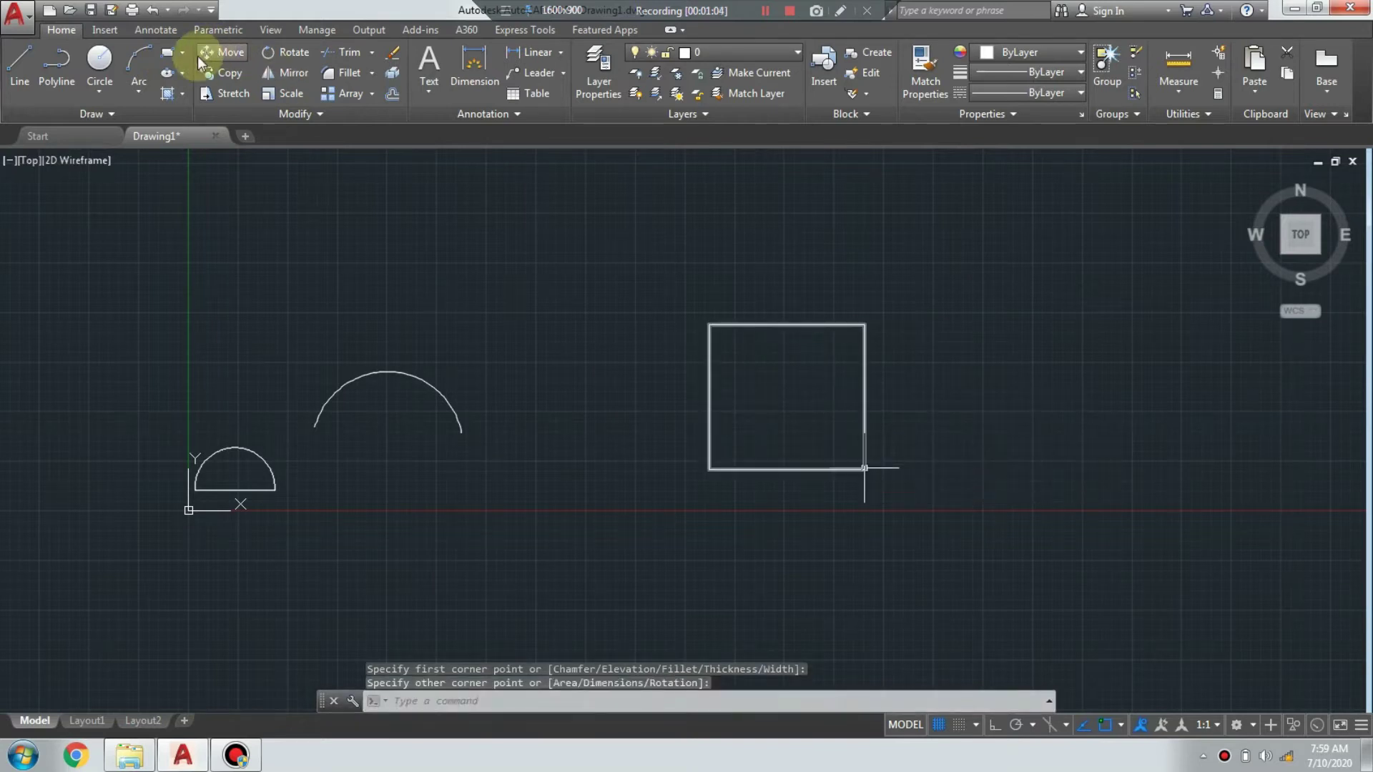
# - Cap the rectangle with a three-point arc from top-left corner, through a point above, to top-right
pyautogui.click(136, 100)
pyautogui.click(156, 127)
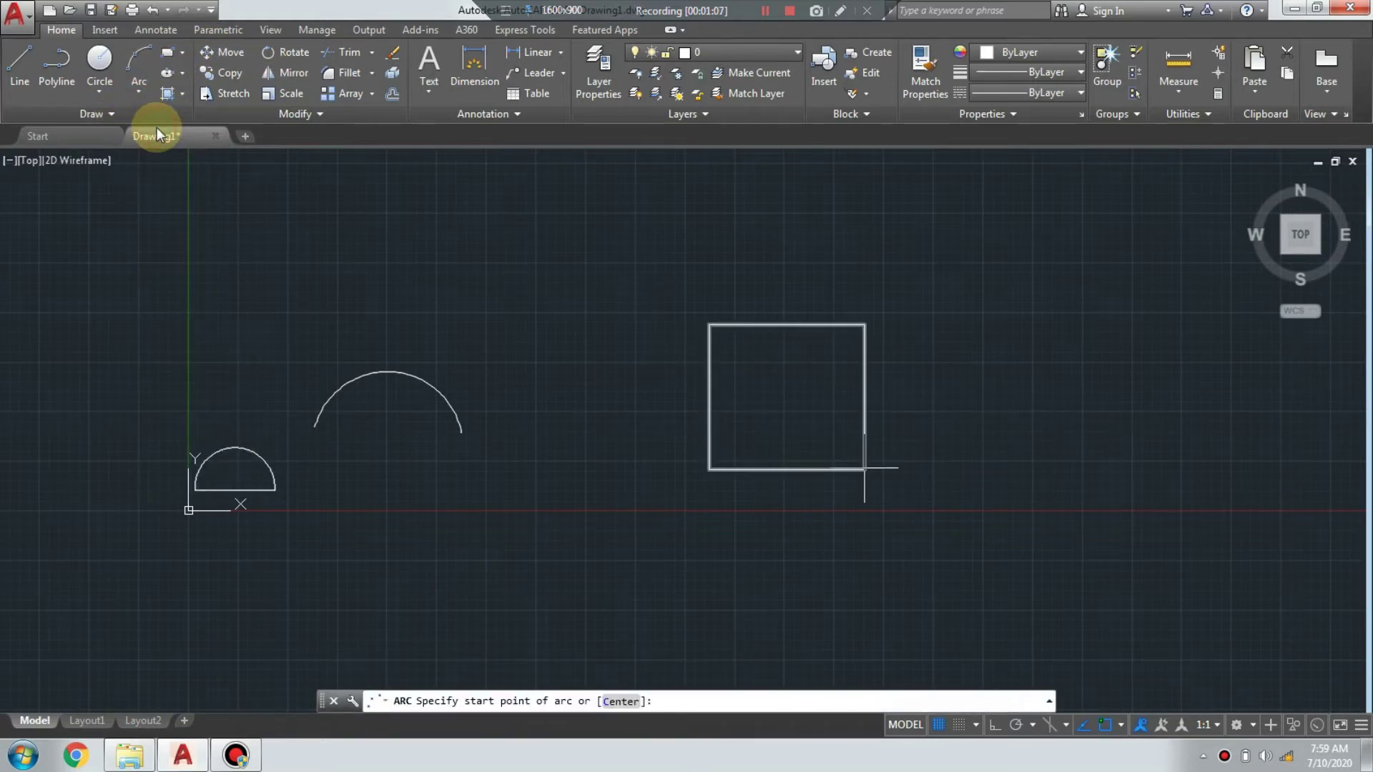
pyautogui.click(708, 325)
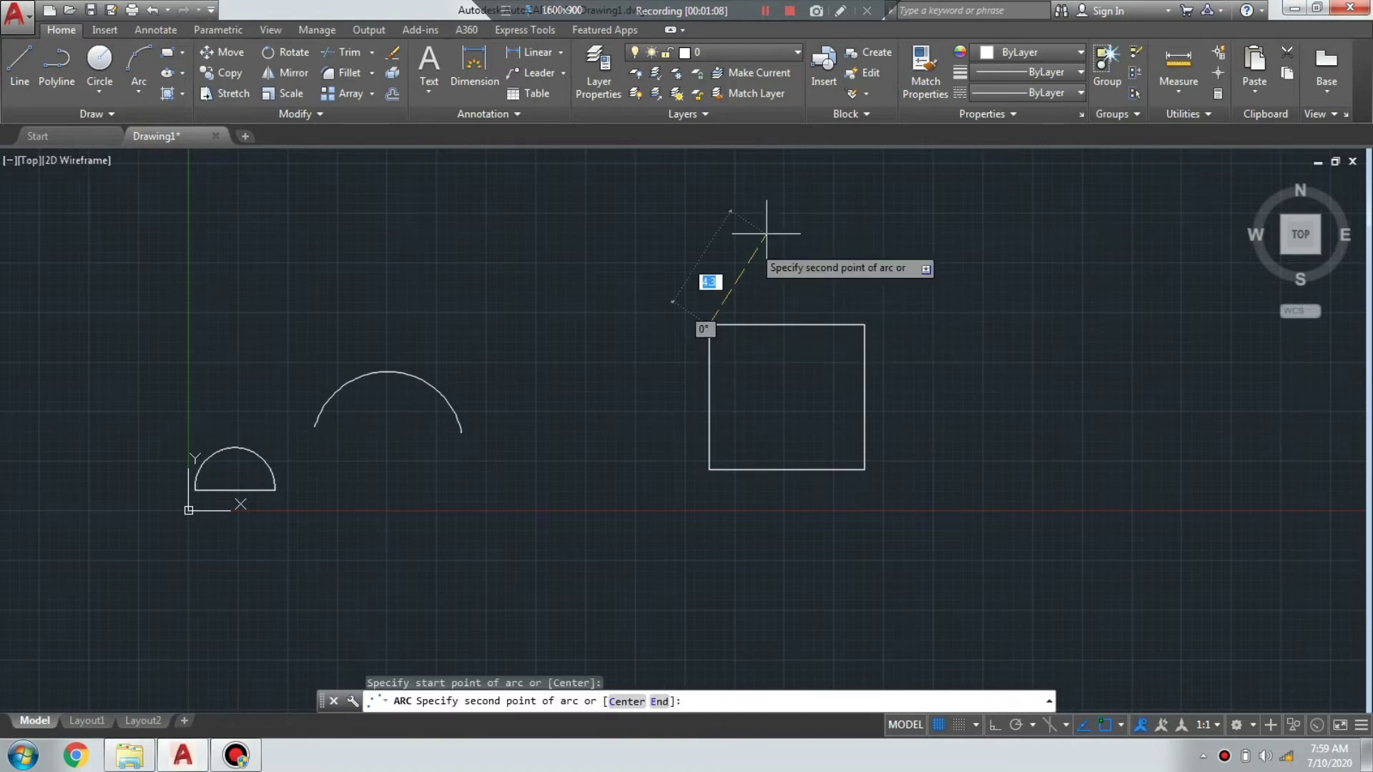
pyautogui.click(779, 232)
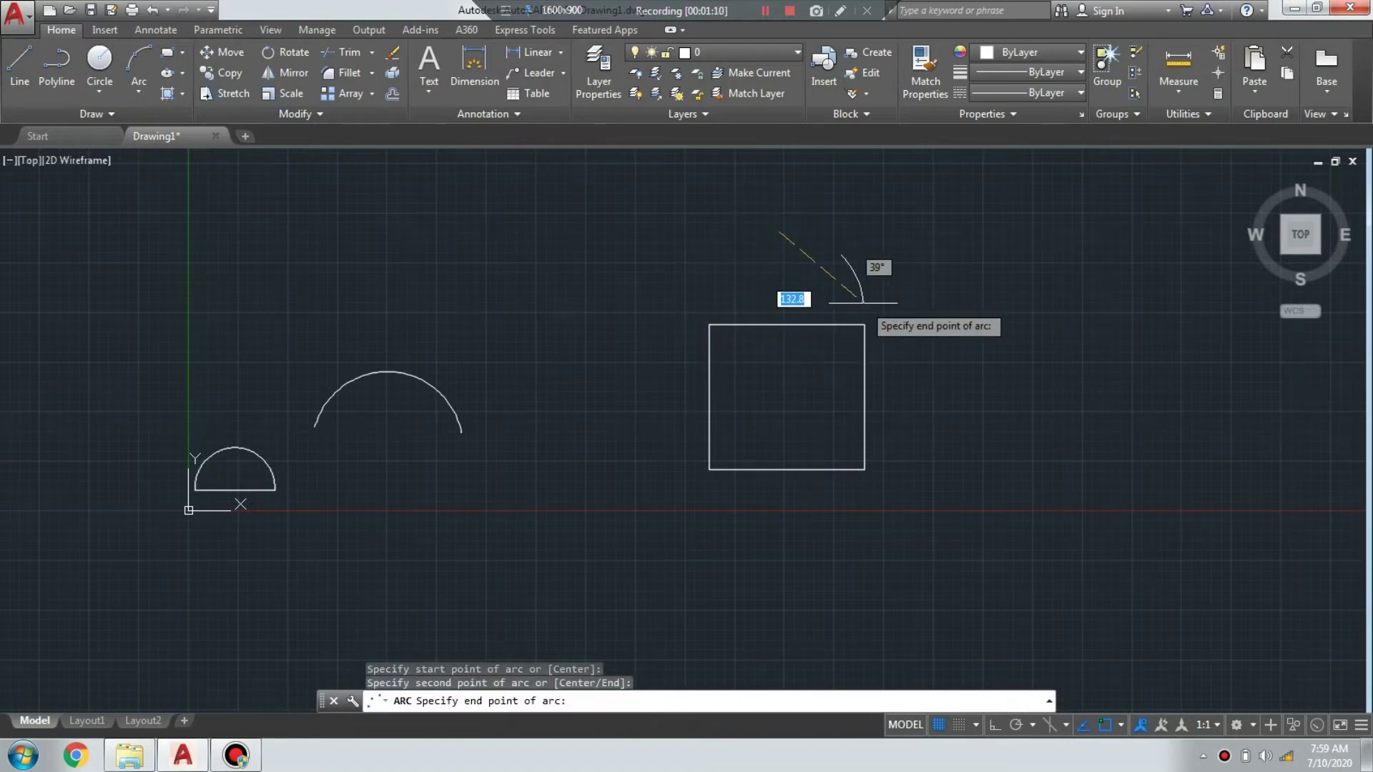
pyautogui.click(865, 325)
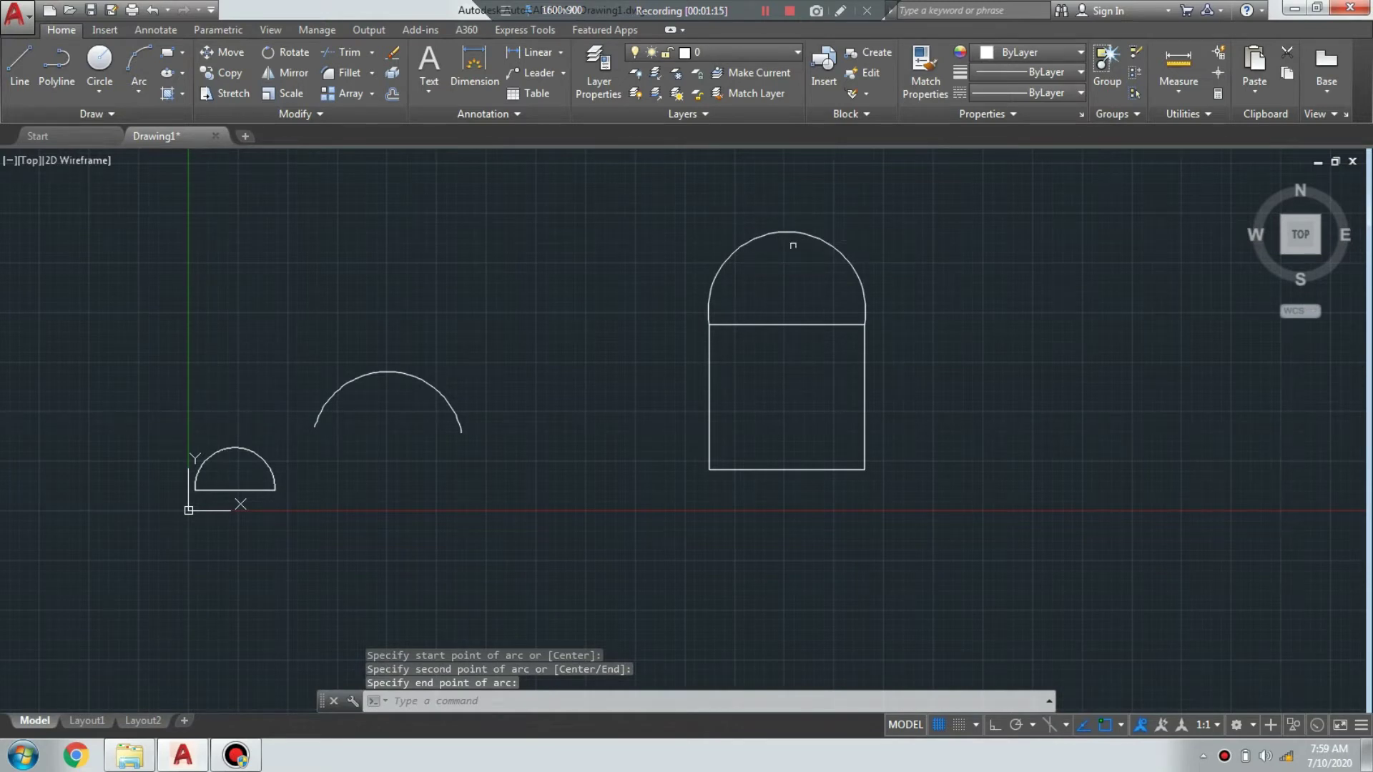
pyautogui.scroll(-4, 793, 214)
pyautogui.moveTo(880, 190); pyautogui.dragTo(715, 273, button='middle')
pyautogui.click(140, 96)
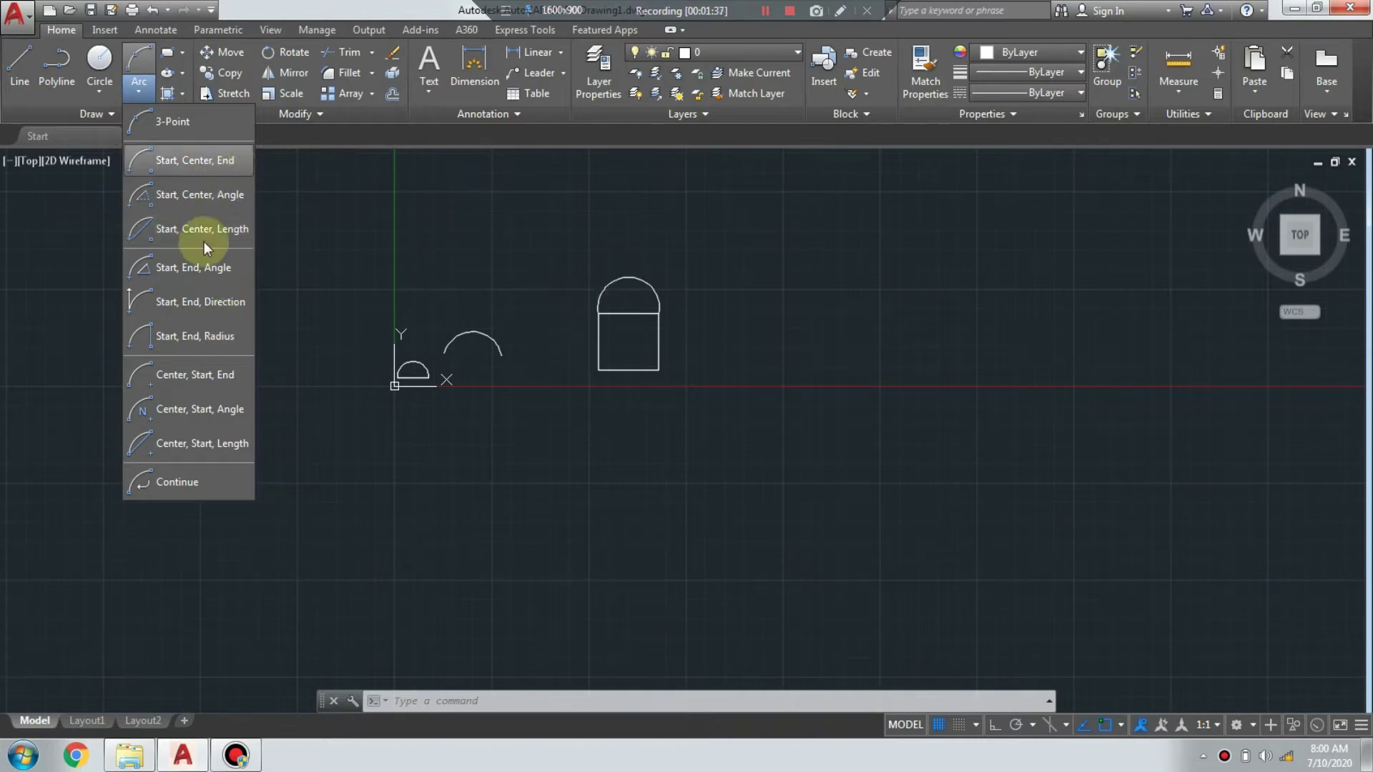
# - Pan to an empty area and start LINE, undoing a misplaced first point
pyautogui.click(744, 270)
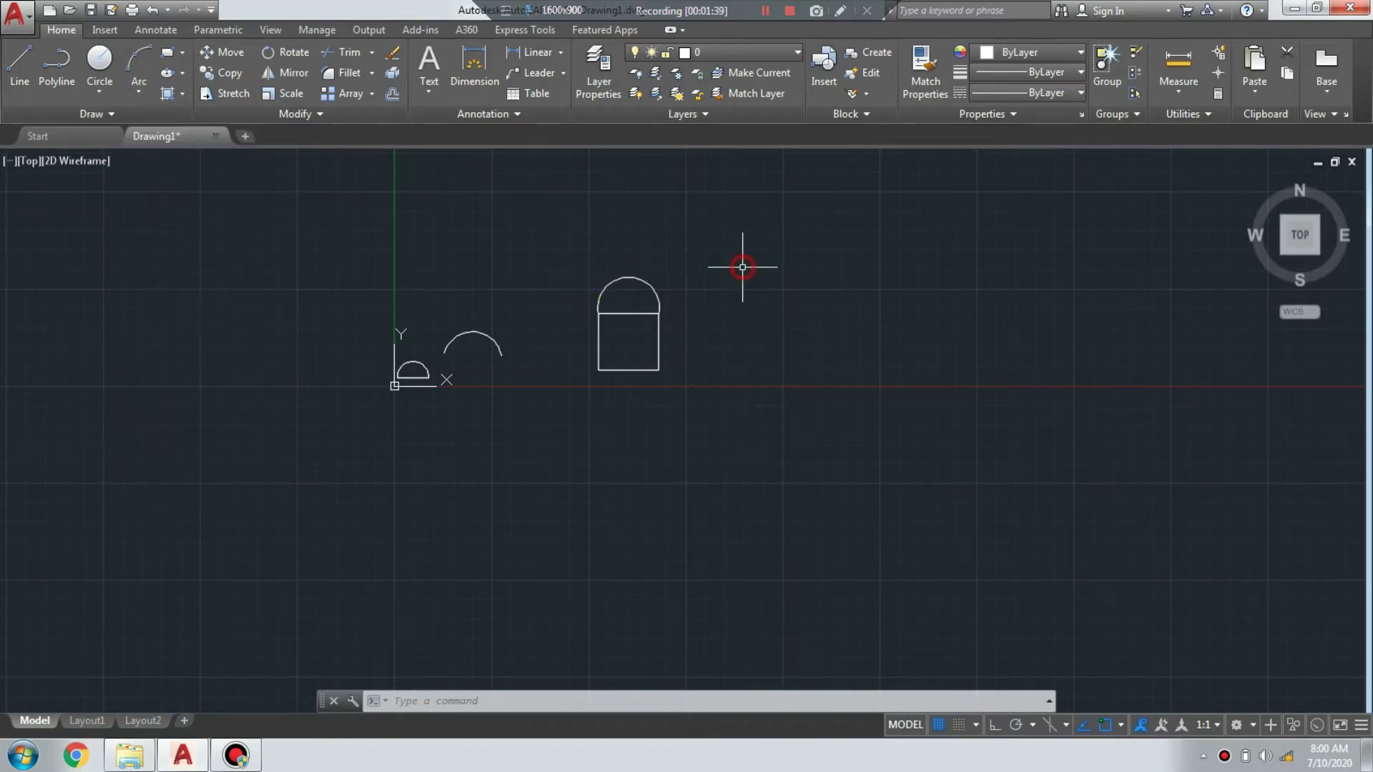
pyautogui.scroll(4, 796, 278)
pyautogui.scroll(-8, 801, 297)
pyautogui.moveTo(800, 298); pyautogui.dragTo(465, 365, button='middle')
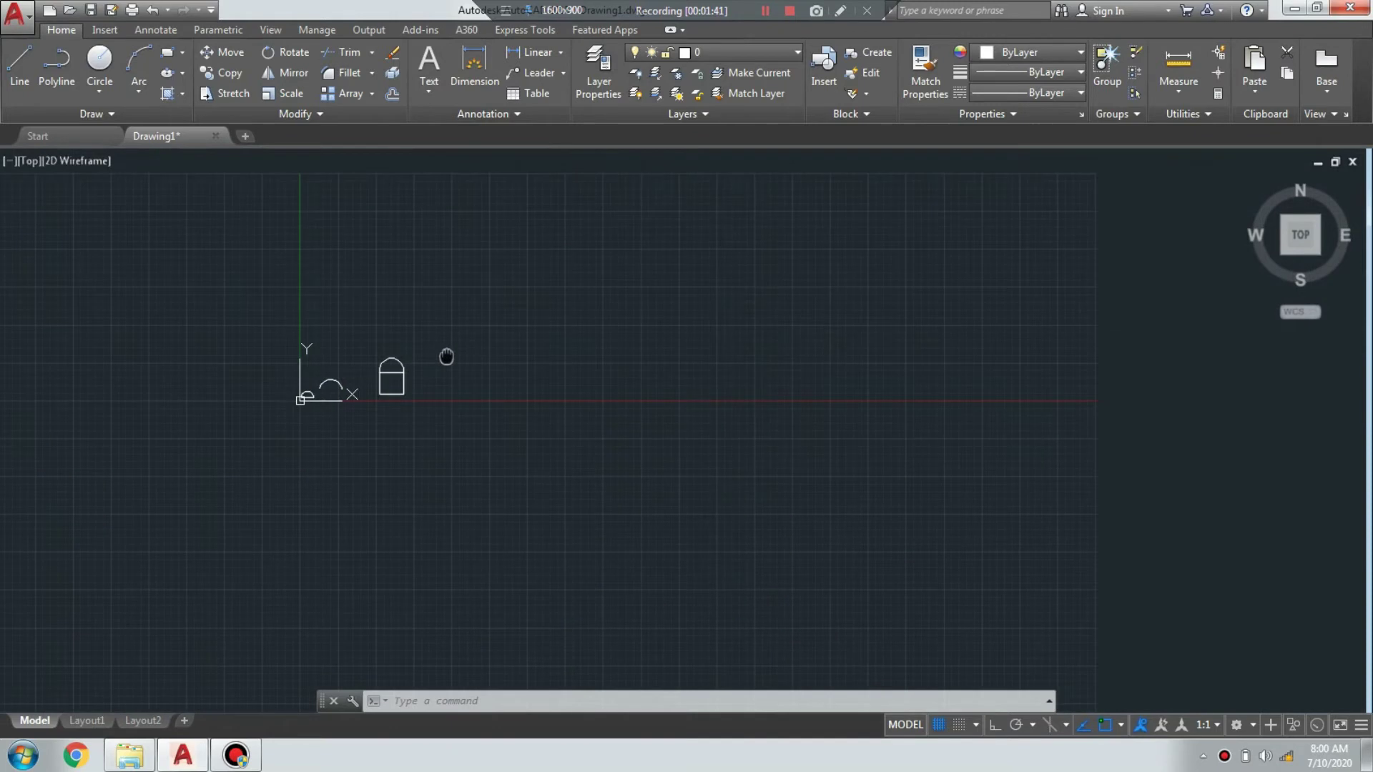
pyautogui.click(135, 92)
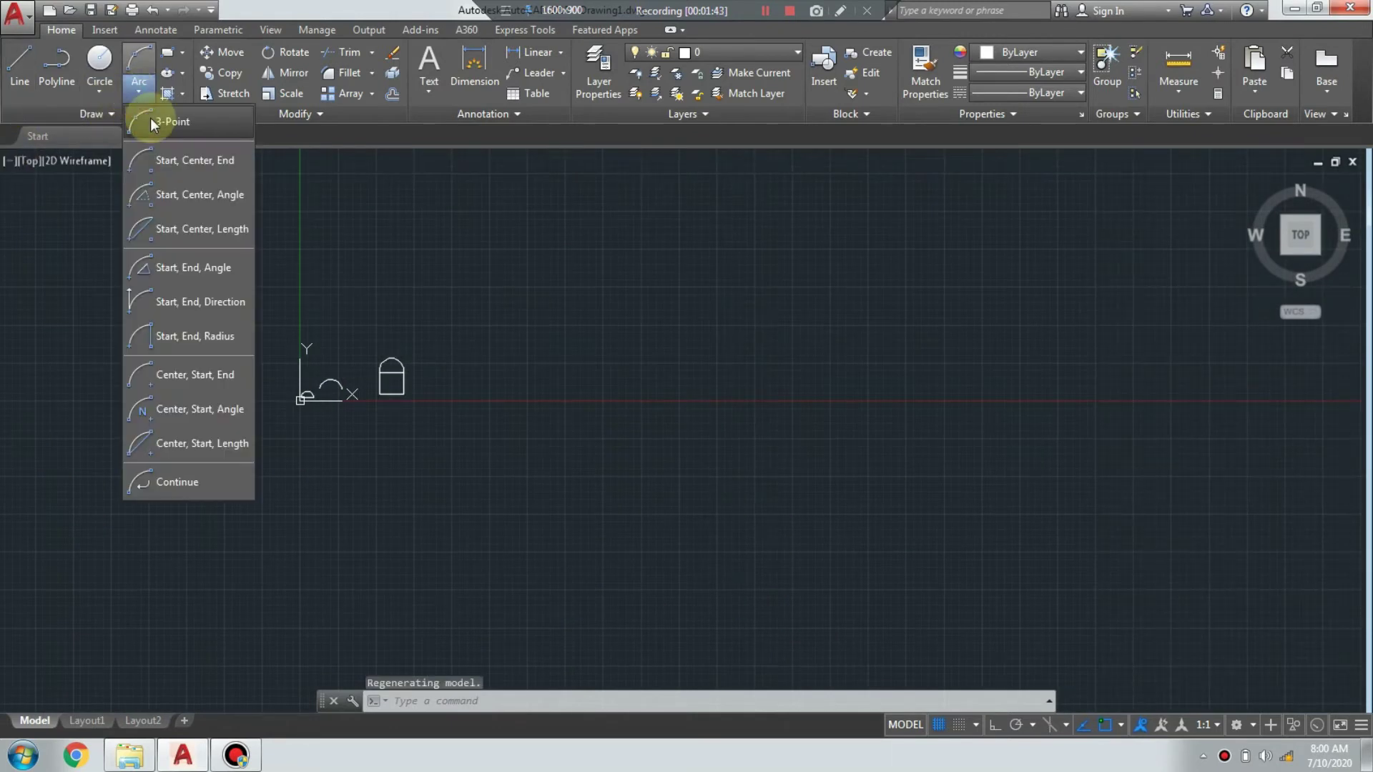
pyautogui.click(20, 75)
pyautogui.moveTo(591, 291); pyautogui.dragTo(276, 419, button='middle')
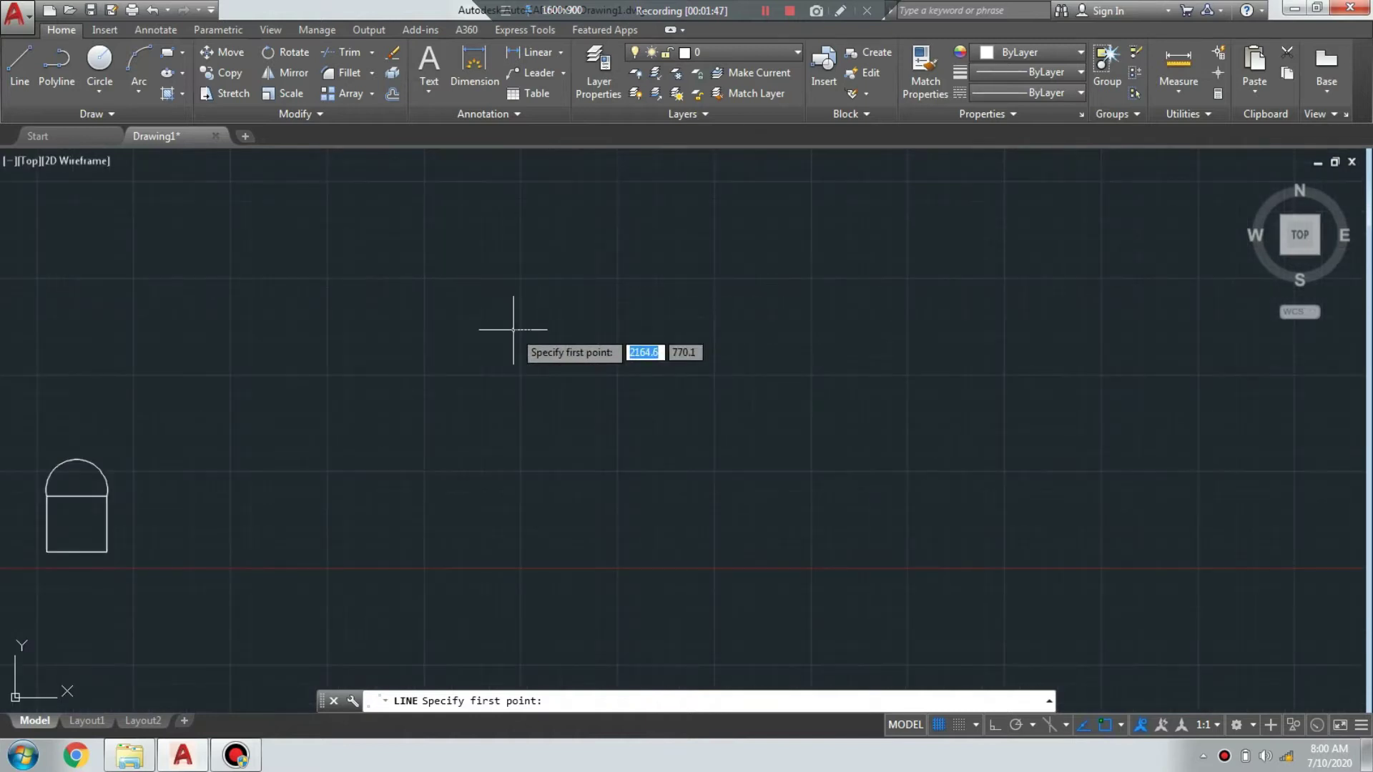
pyautogui.click(513, 331)
pyautogui.hotkey('ctrl', 'z')
pyautogui.click(17, 76)
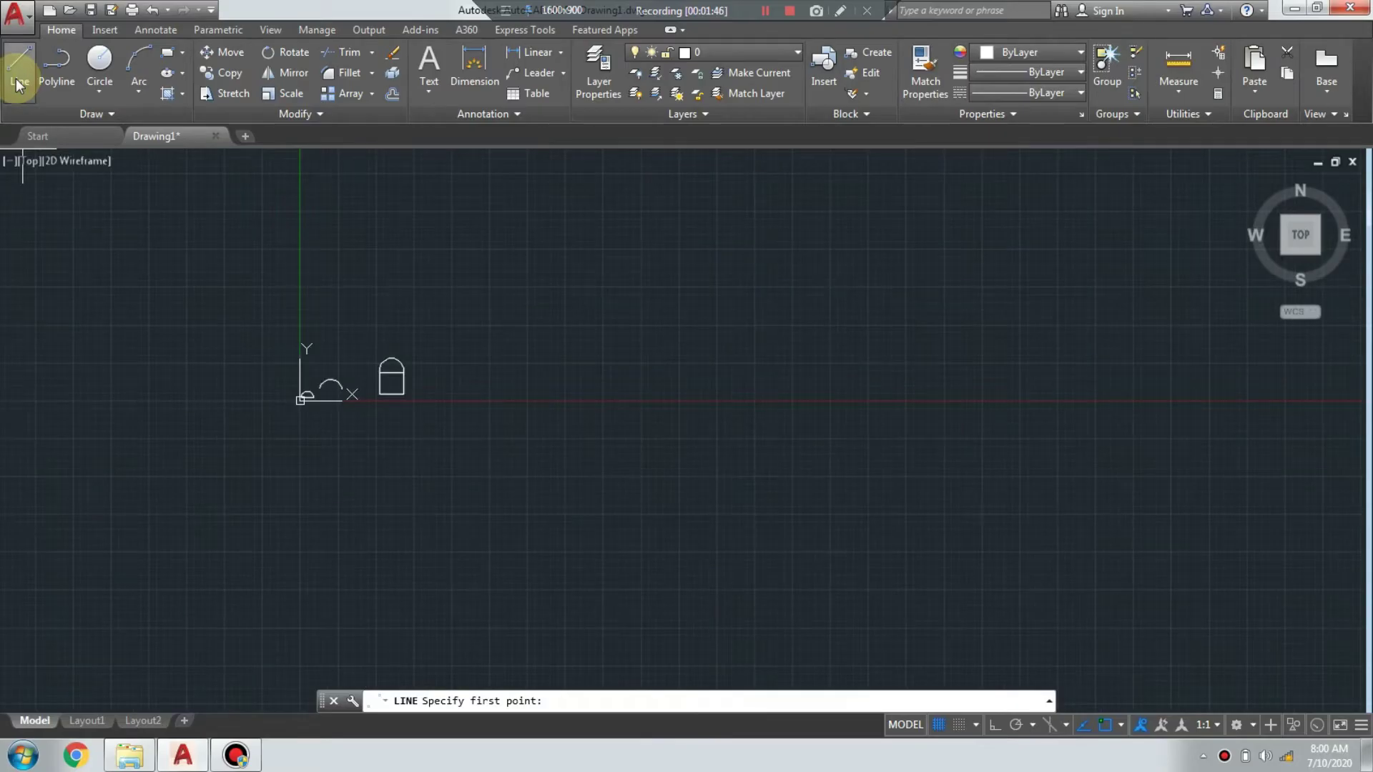
pyautogui.moveTo(830, 199); pyautogui.dragTo(515, 328, button='middle')
# - Draw a 100-unit horizontal line with Ortho on and end the command
pyautogui.click(514, 330)
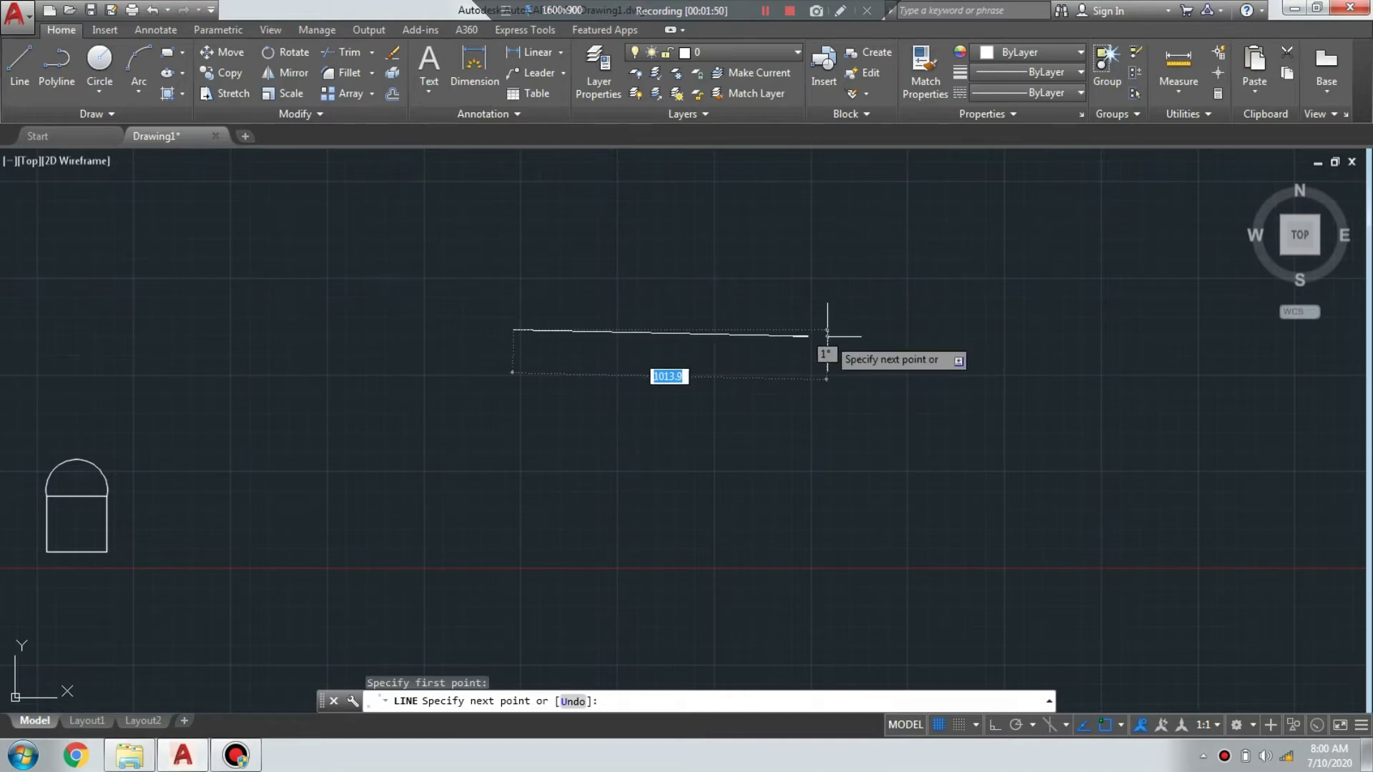
pyautogui.press('F8')
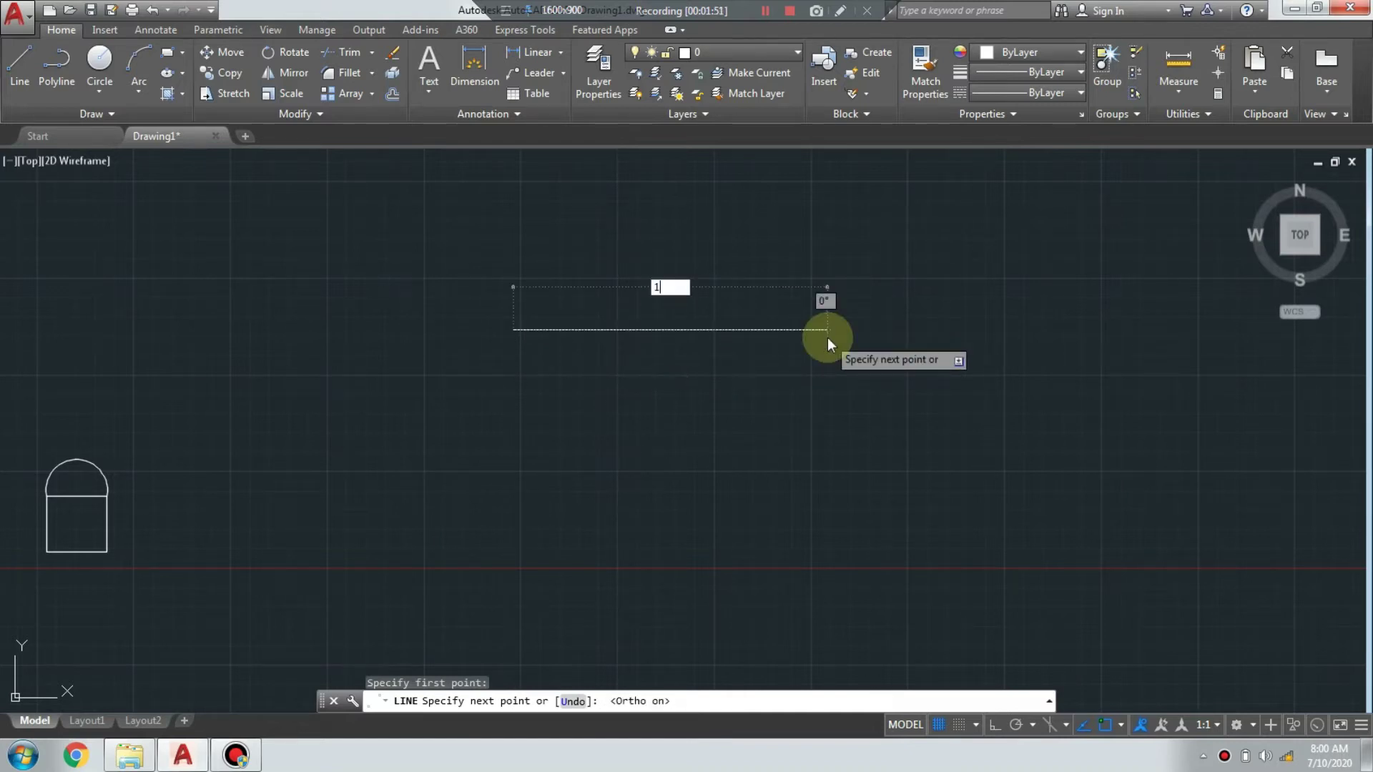
pyautogui.write('100')
pyautogui.press('Return')
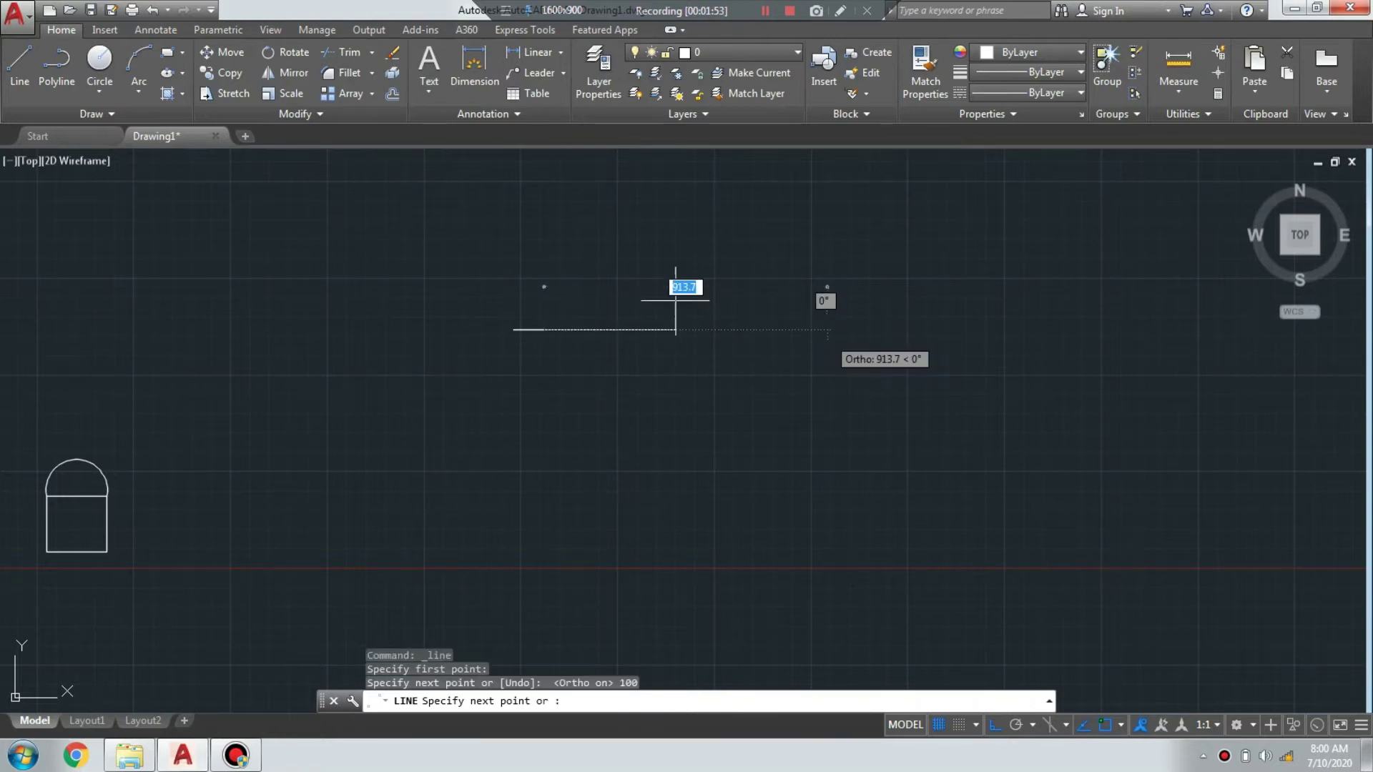
pyautogui.rightClick(609, 264)
pyautogui.click(631, 275)
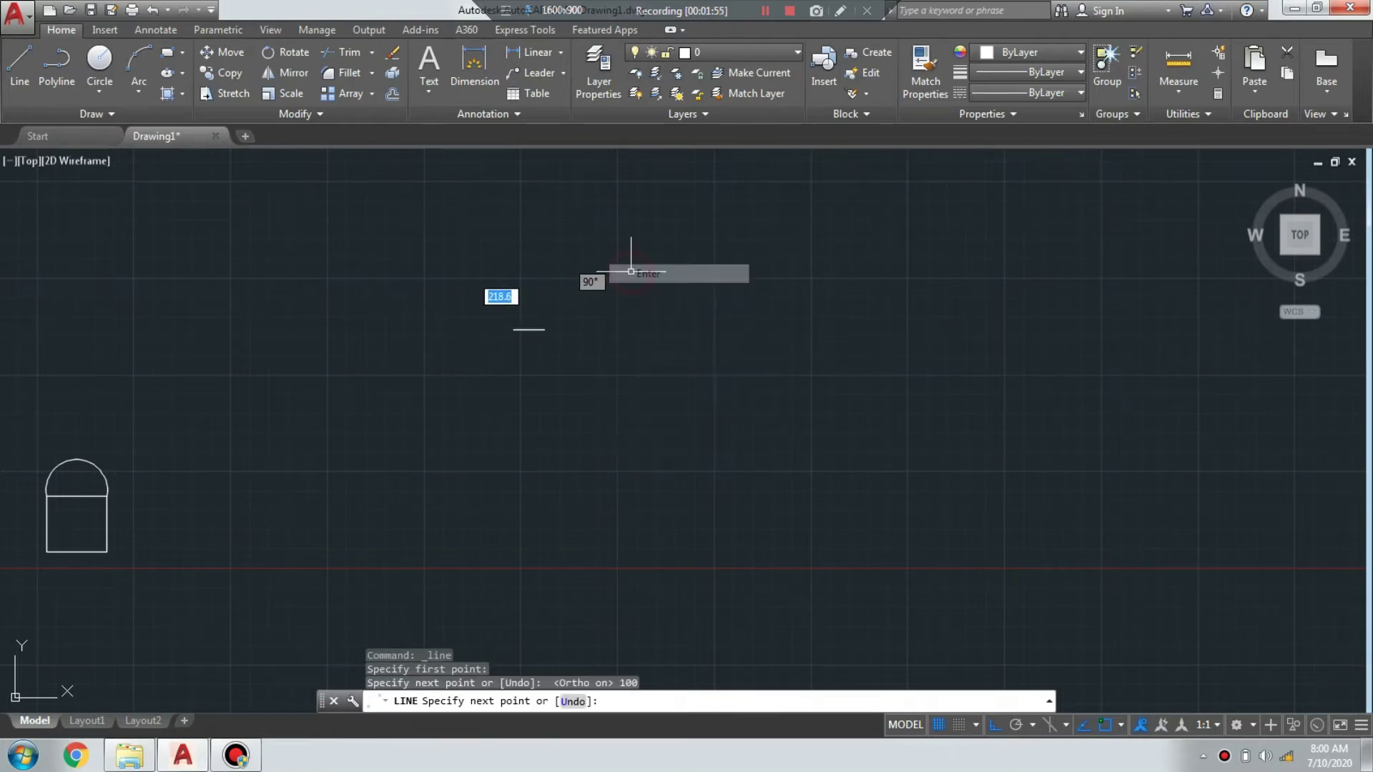
pyautogui.scroll(4, 583, 303)
pyautogui.scroll(4, 499, 344)
pyautogui.scroll(3, 491, 286)
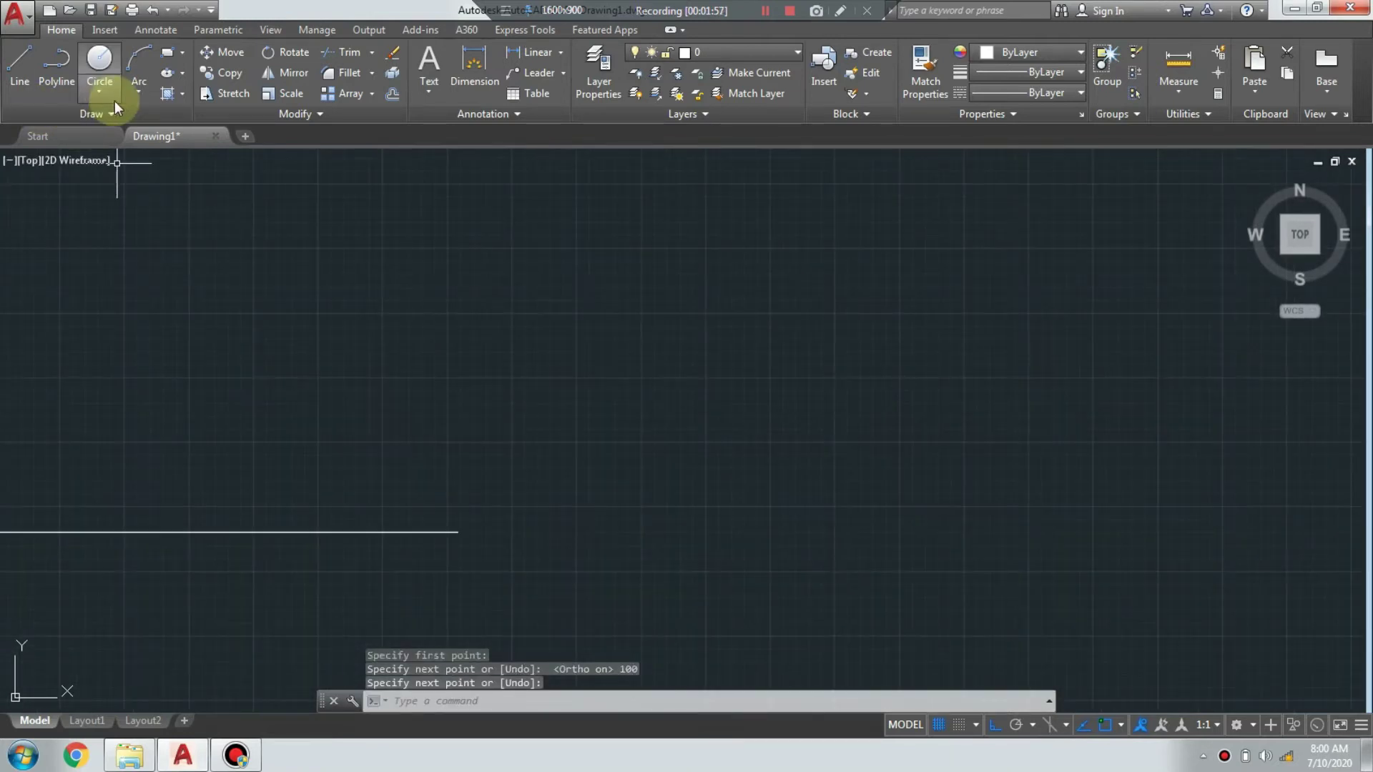
# - Choose the Start, Center, End arc option and pan to the base line
pyautogui.click(137, 87)
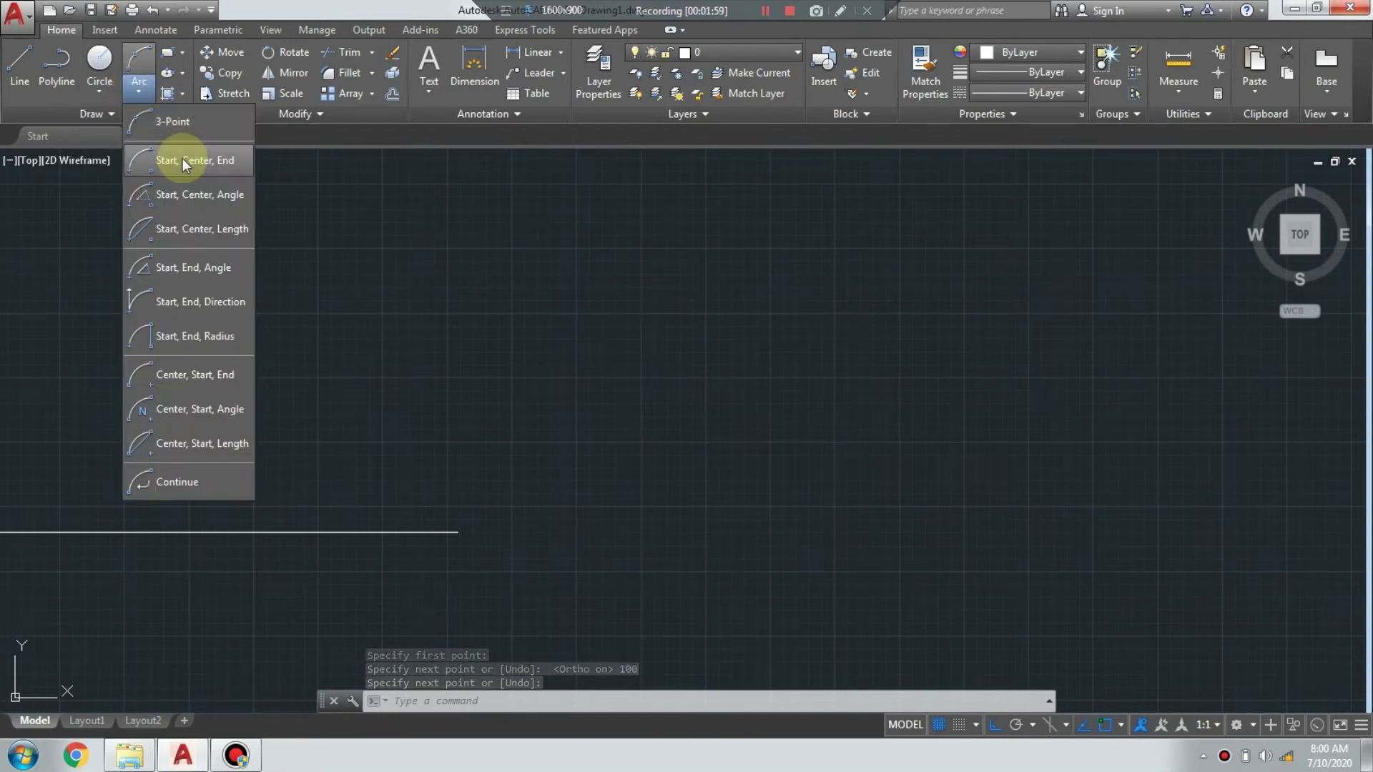
pyautogui.click(182, 160)
pyautogui.scroll(-2, 420, 358)
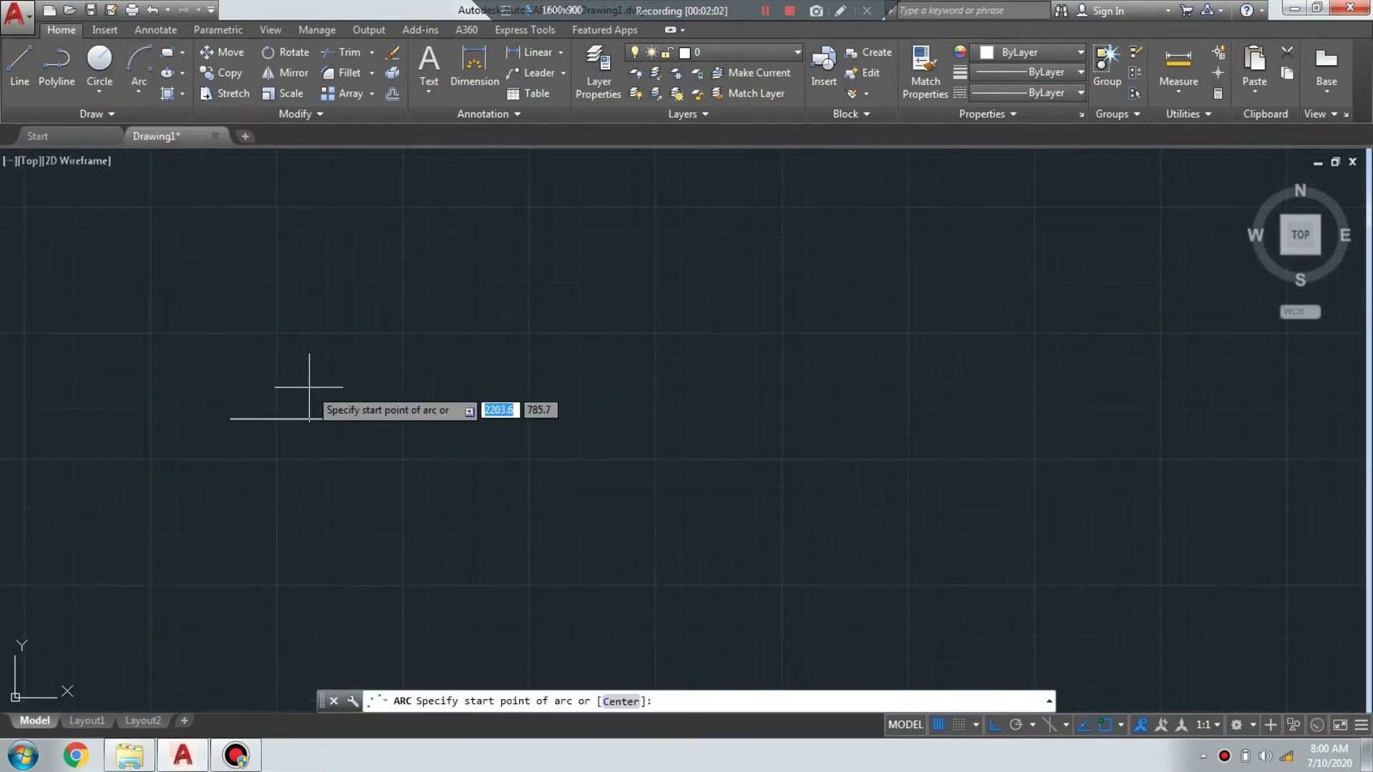
pyautogui.scroll(4, 233, 500)
pyautogui.scroll(-2, 294, 411)
pyautogui.moveTo(294, 411); pyautogui.dragTo(253, 476, button='middle')
pyautogui.scroll(2, 241, 436)
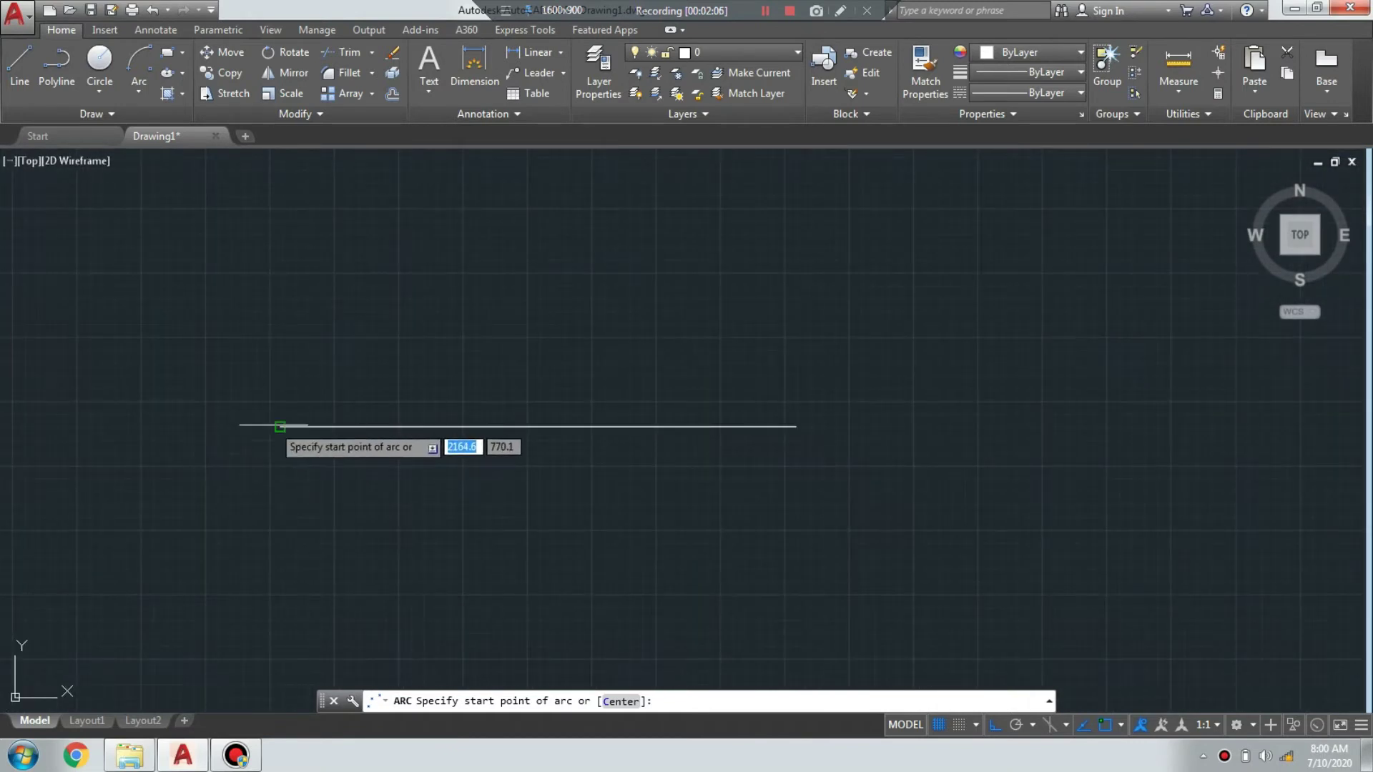
# - Draw the arc from the left end, centred on the line, to the right end, then crossing-select it
pyautogui.click(279, 426)
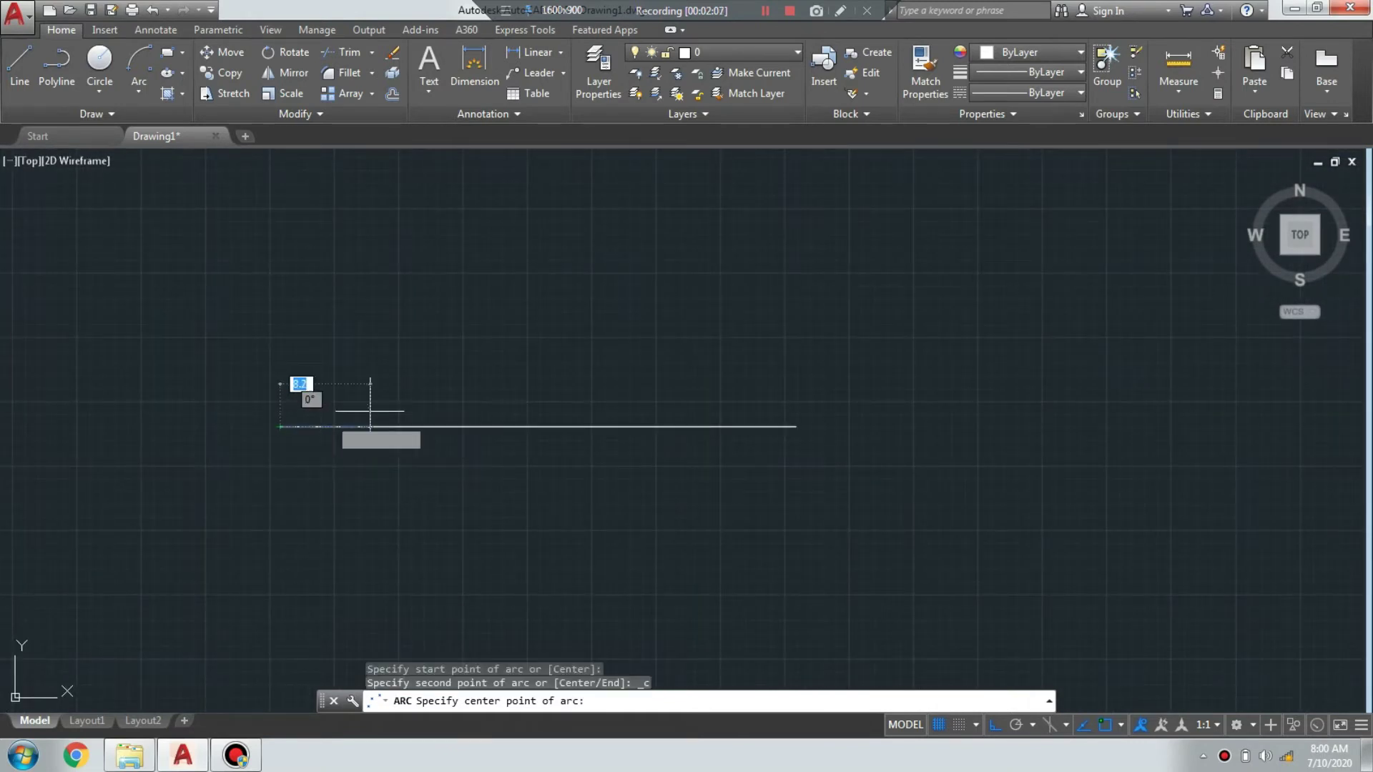
pyautogui.click(138, 92)
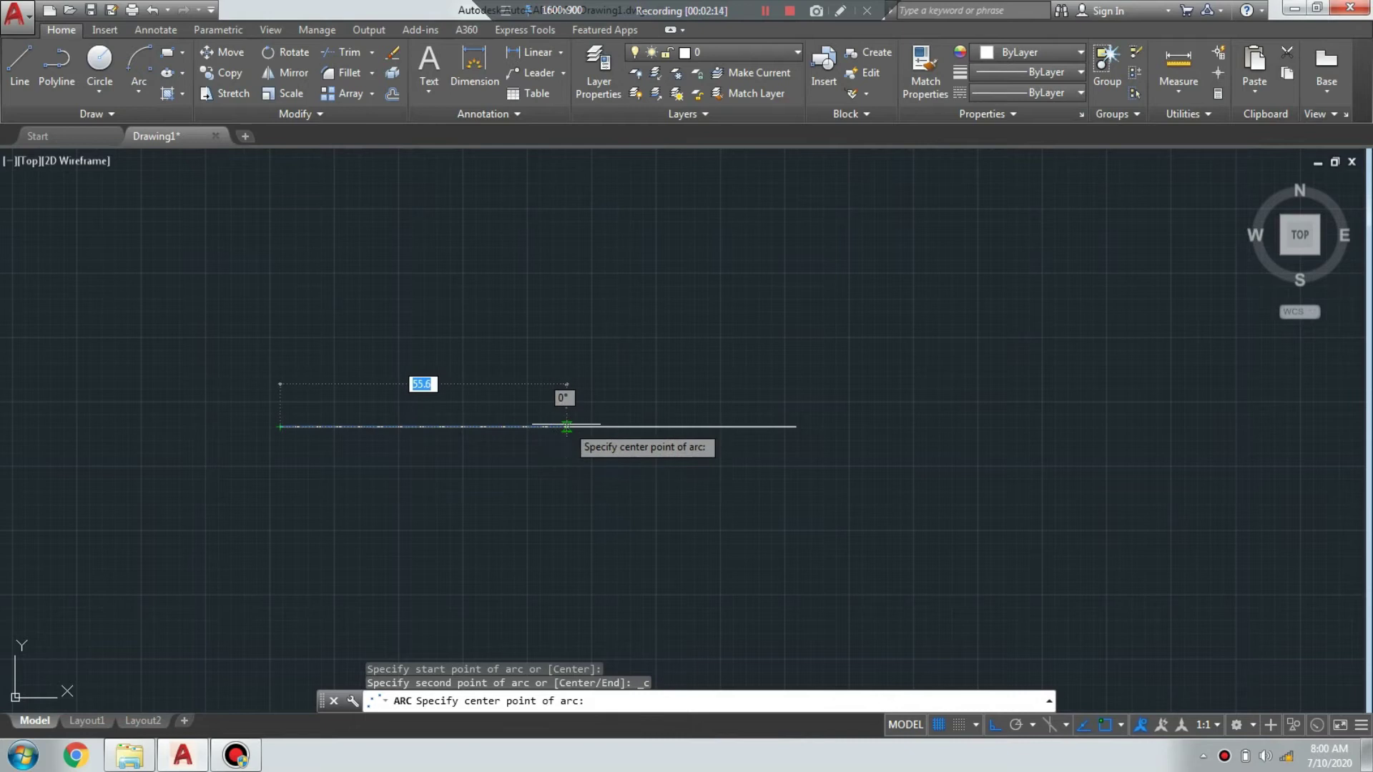
pyautogui.click(538, 427)
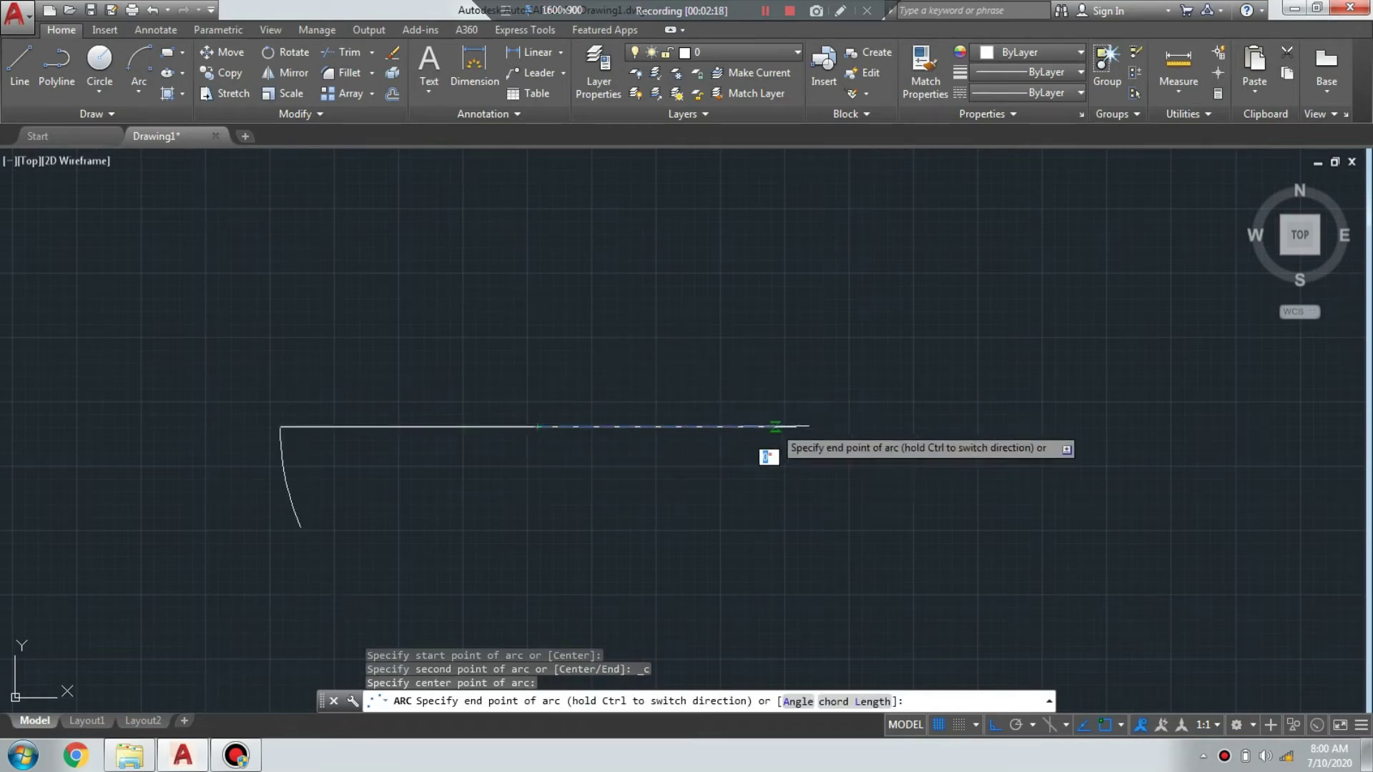
pyautogui.click(795, 427)
pyautogui.scroll(-4, 801, 443)
pyautogui.moveTo(726, 497); pyautogui.dragTo(622, 390, button='middle')
pyautogui.scroll(4, 537, 354)
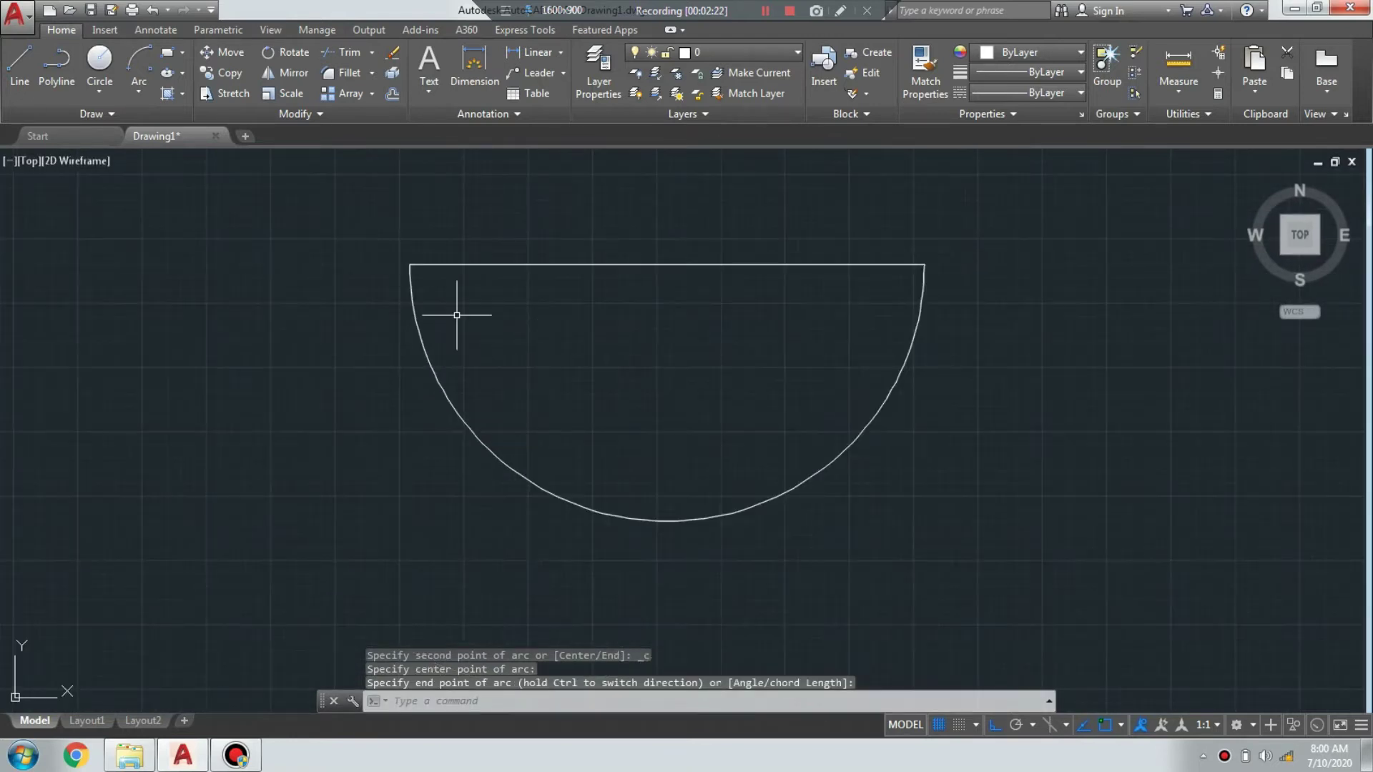
pyautogui.moveTo(401, 269); pyautogui.dragTo(366, 332, button='middle')
pyautogui.scroll(4, 367, 333)
pyautogui.scroll(-4, 352, 343)
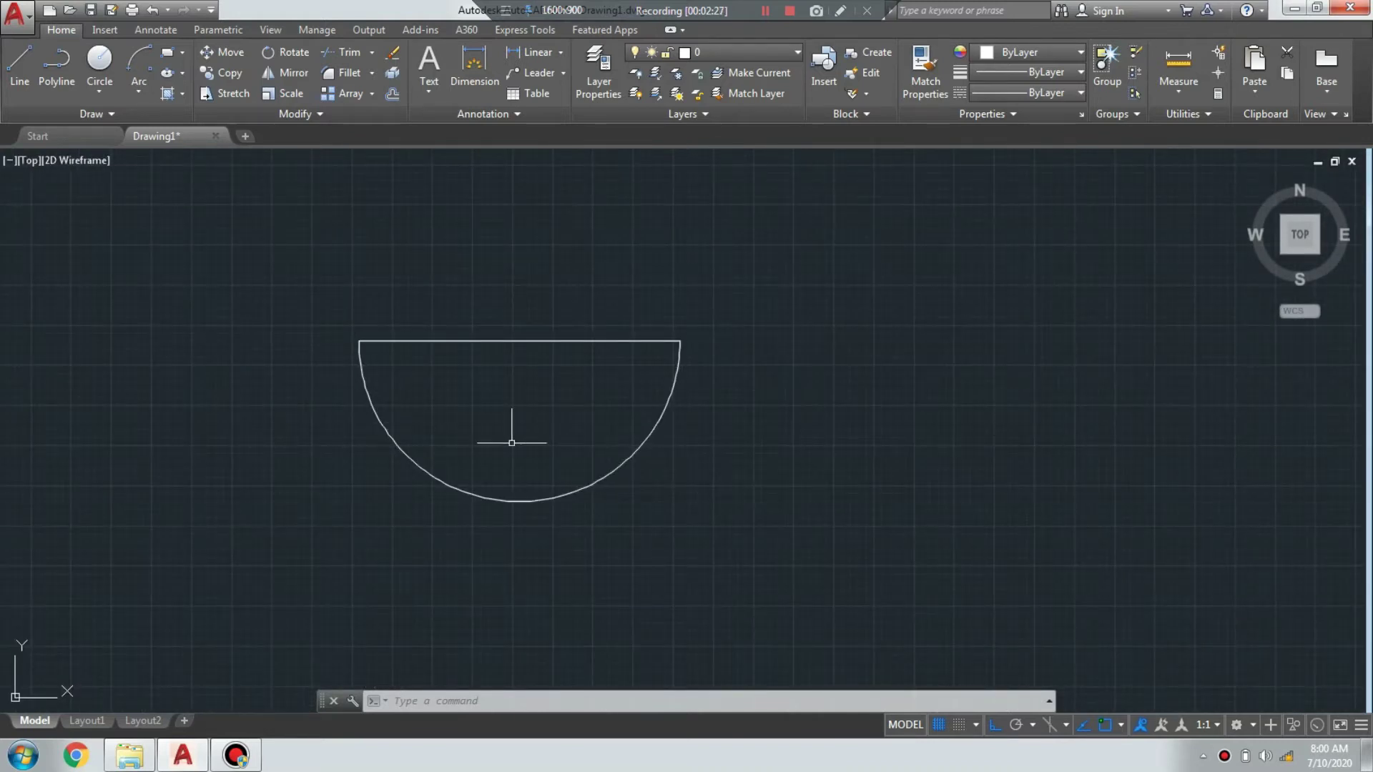
pyautogui.click(710, 473)
pyautogui.click(520, 381)
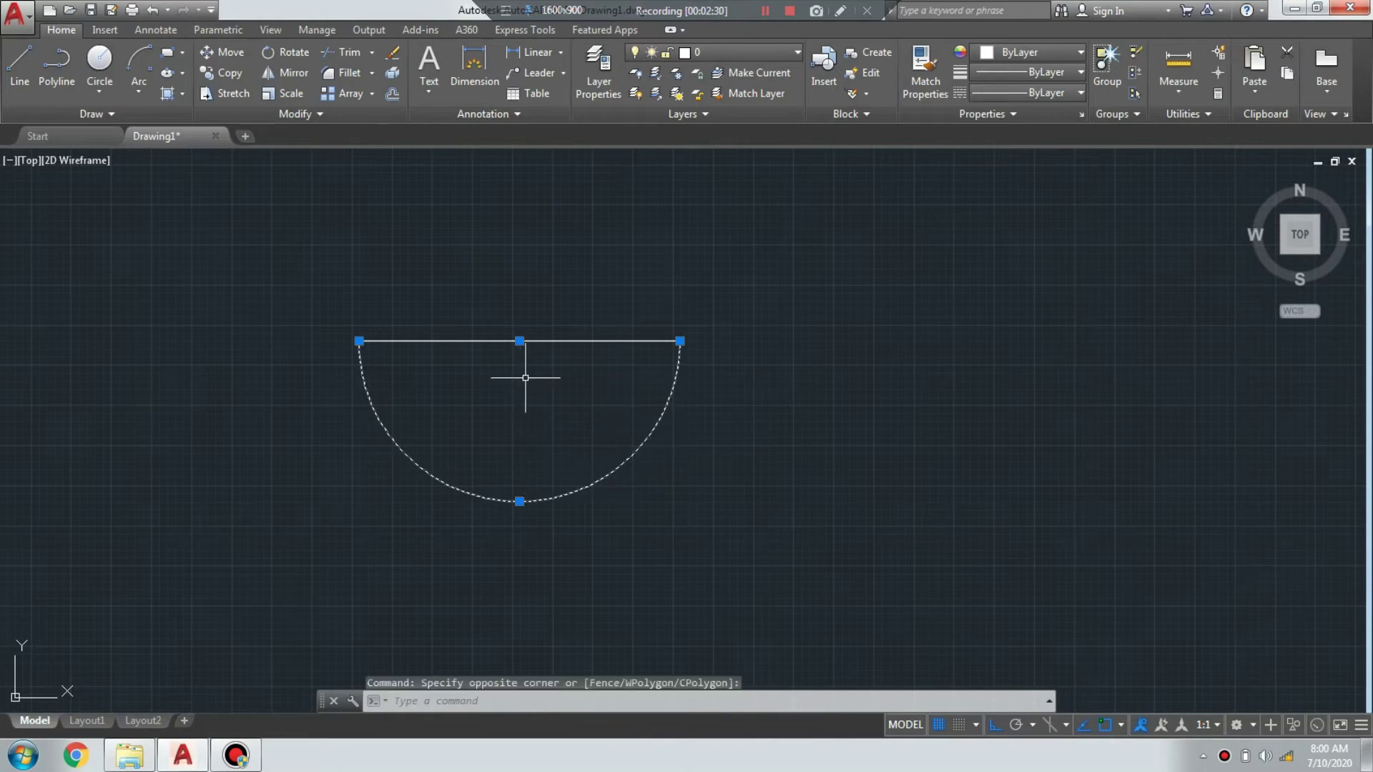
# - Erase the downward arc and redraw it from right end, centre at midpoint, to left end
pyautogui.press('Delete')
pyautogui.click(139, 85)
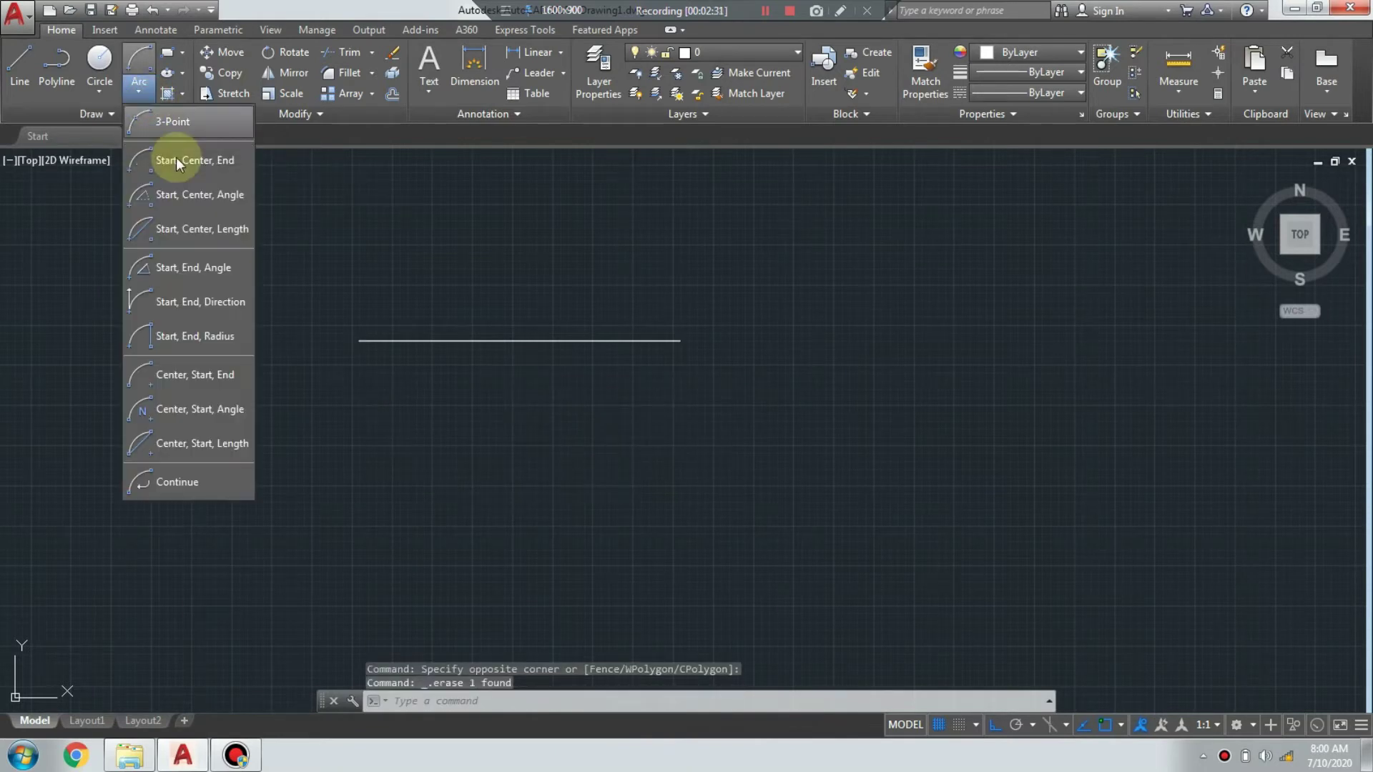
pyautogui.click(193, 160)
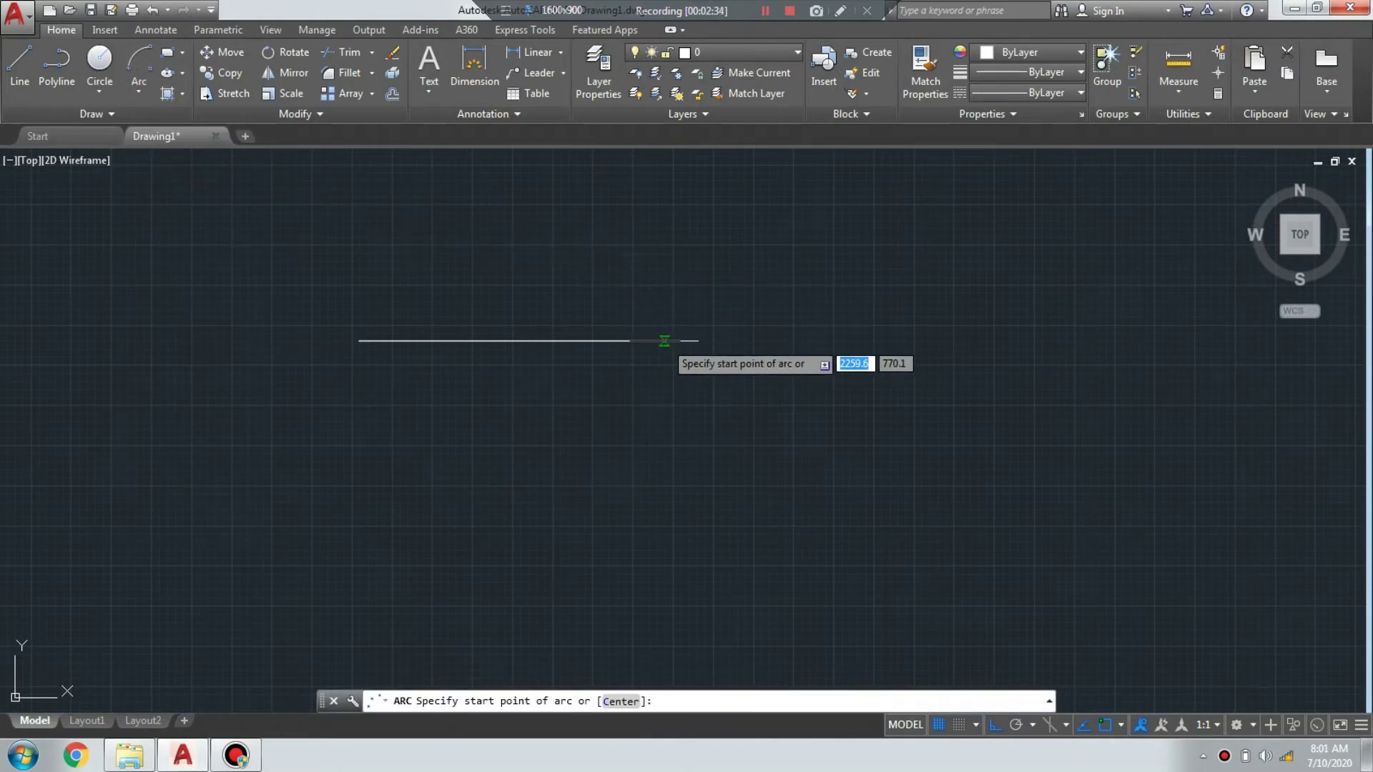
pyautogui.click(680, 341)
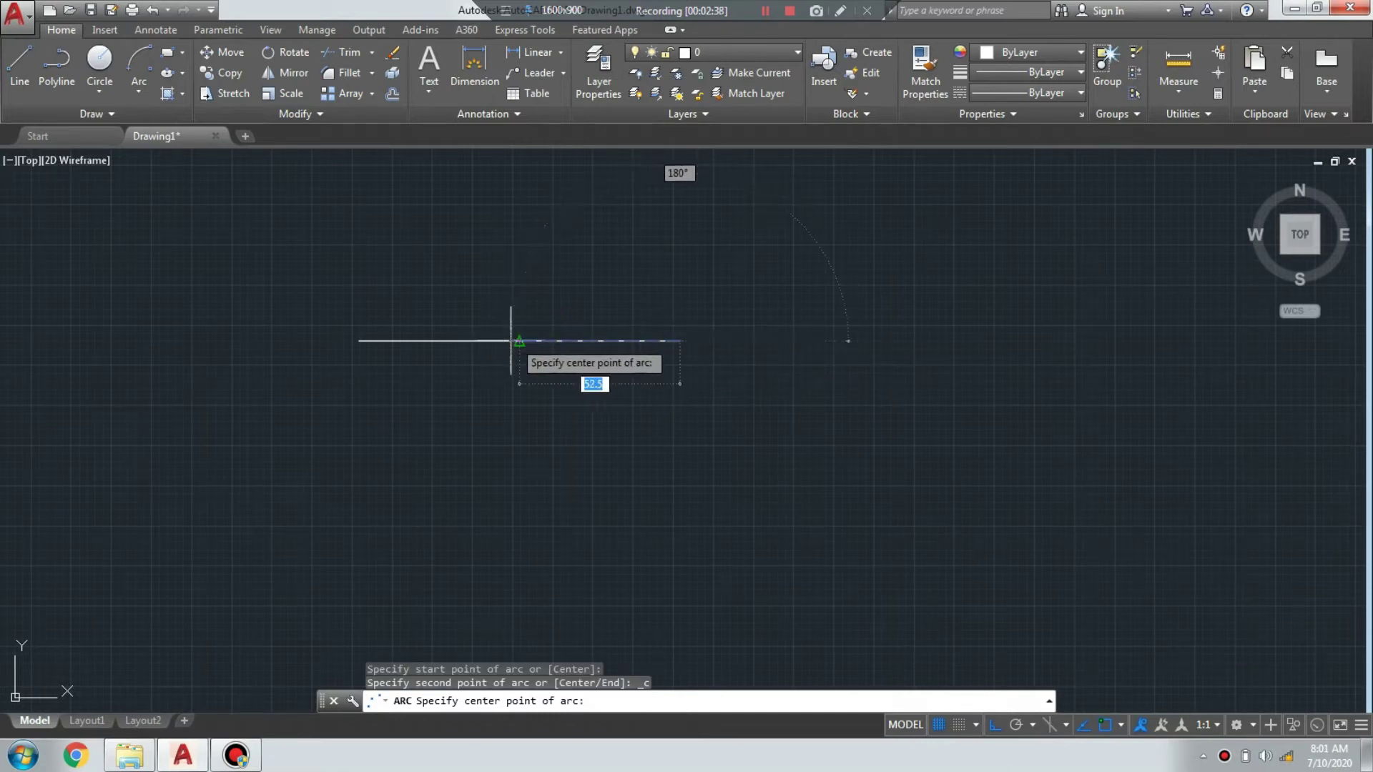
pyautogui.click(519, 341)
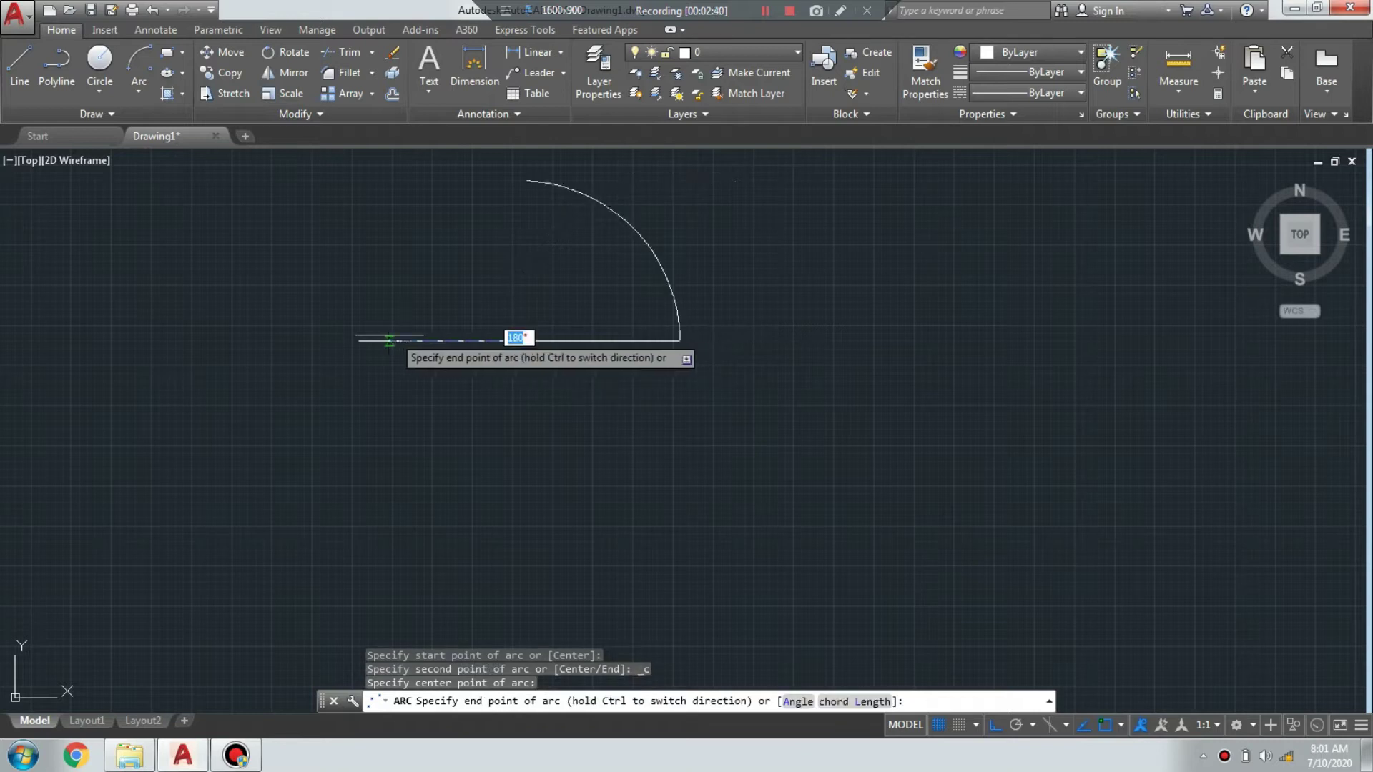
pyautogui.click(358, 340)
pyautogui.moveTo(466, 282); pyautogui.dragTo(430, 395, button='middle')
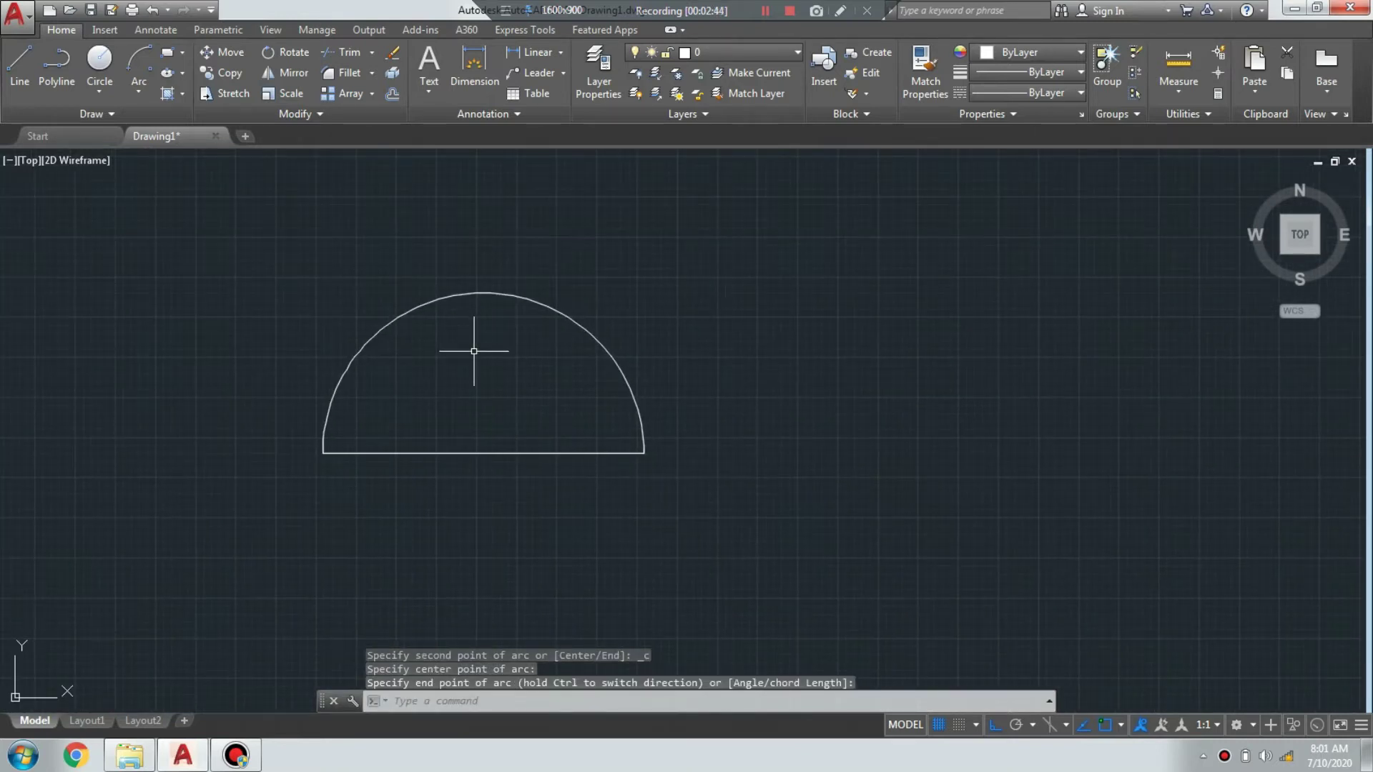
pyautogui.click(762, 12)
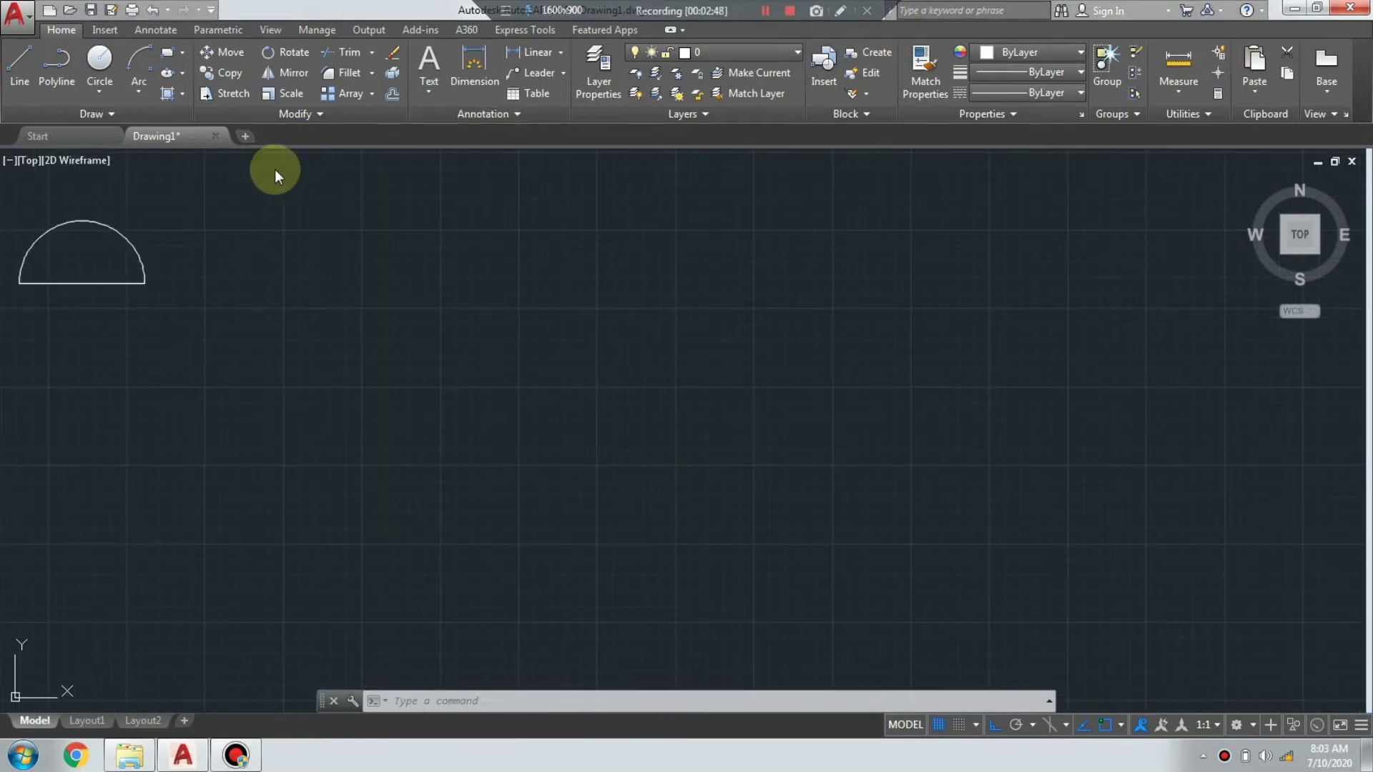
pyautogui.click(140, 103)
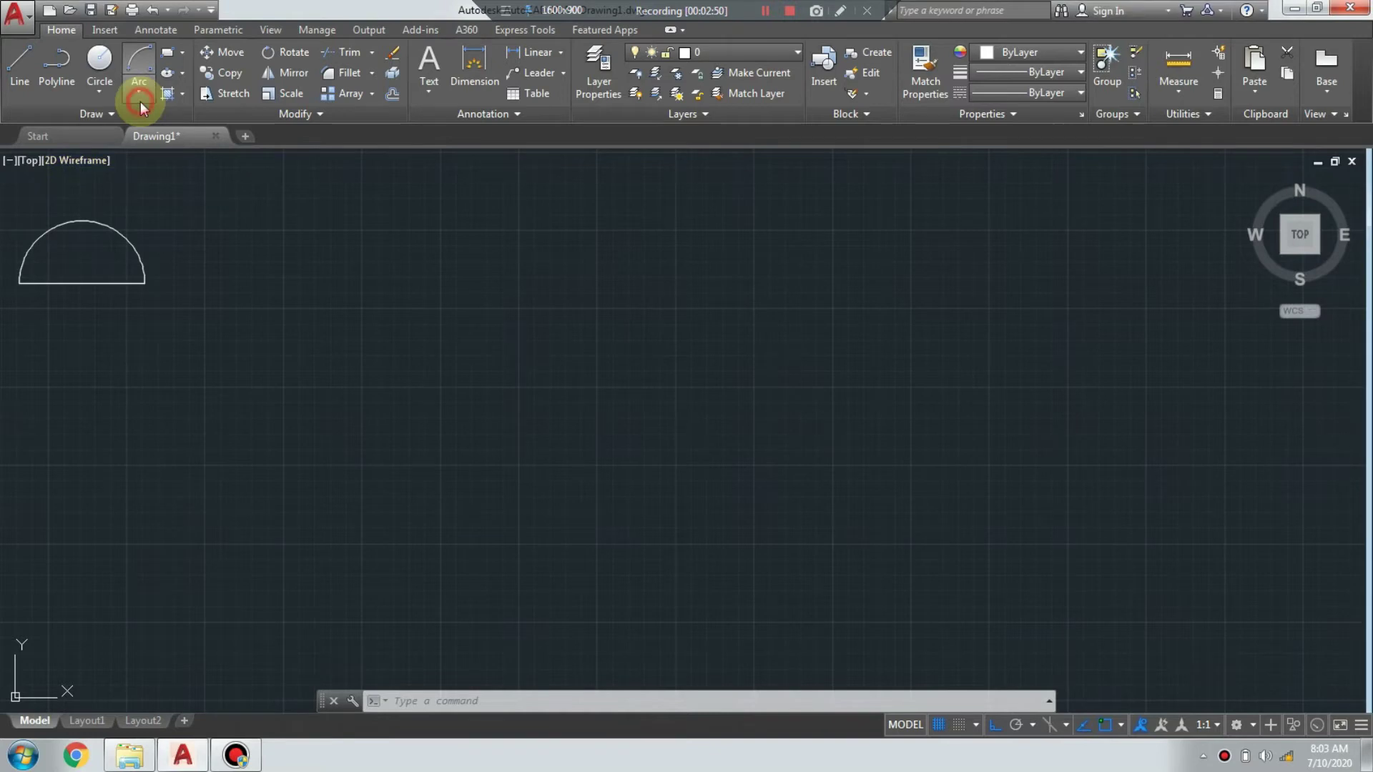
pyautogui.click(141, 93)
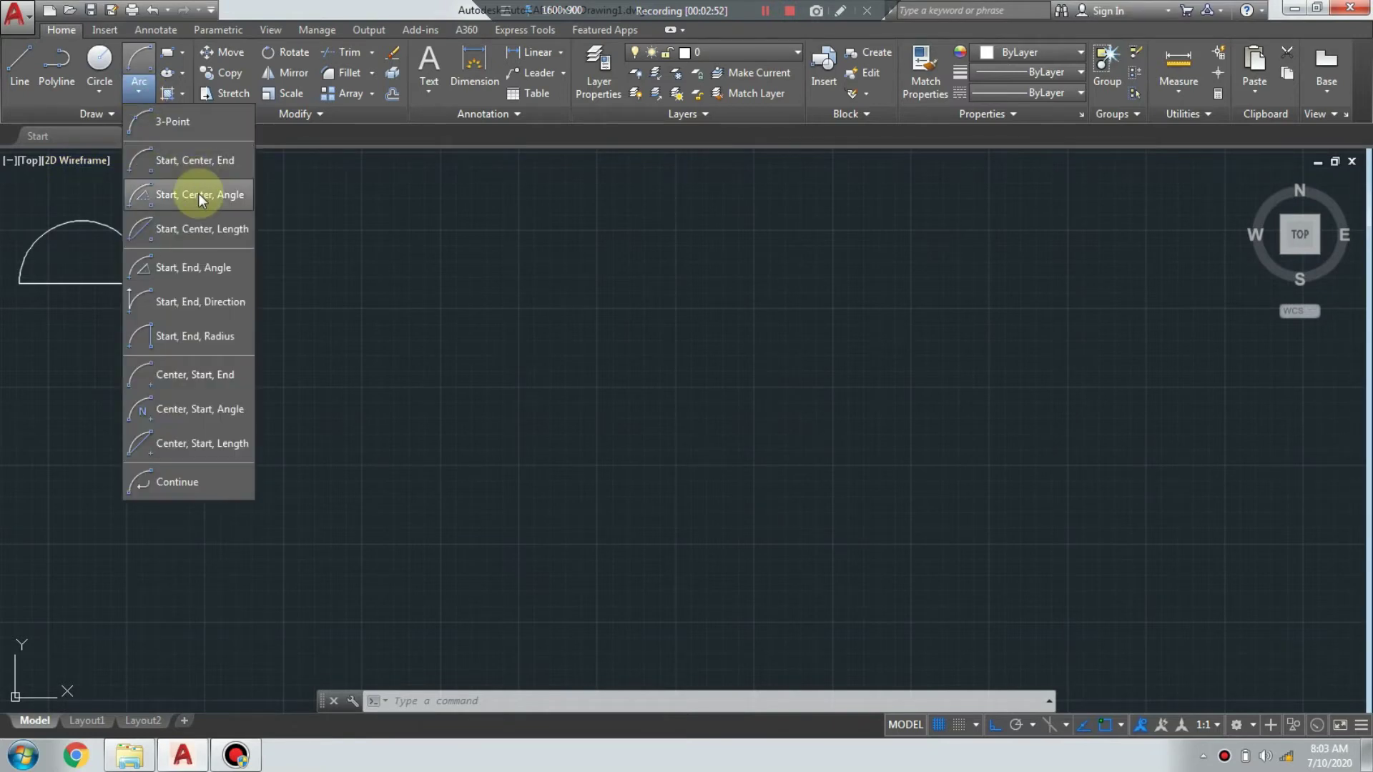
# - Draw a 100-unit horizontal line starting just right of the half circle
pyautogui.click(20, 68)
pyautogui.click(238, 280)
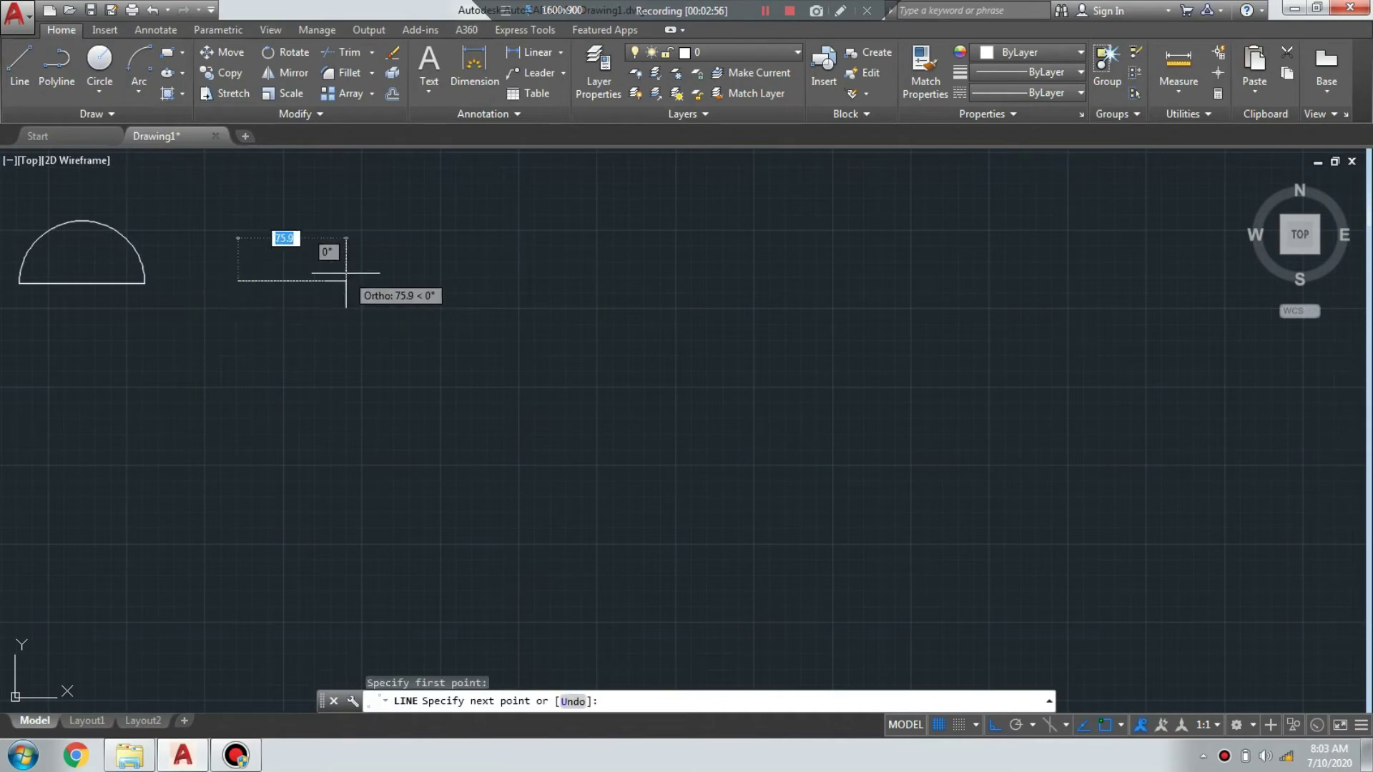
pyautogui.write('100')
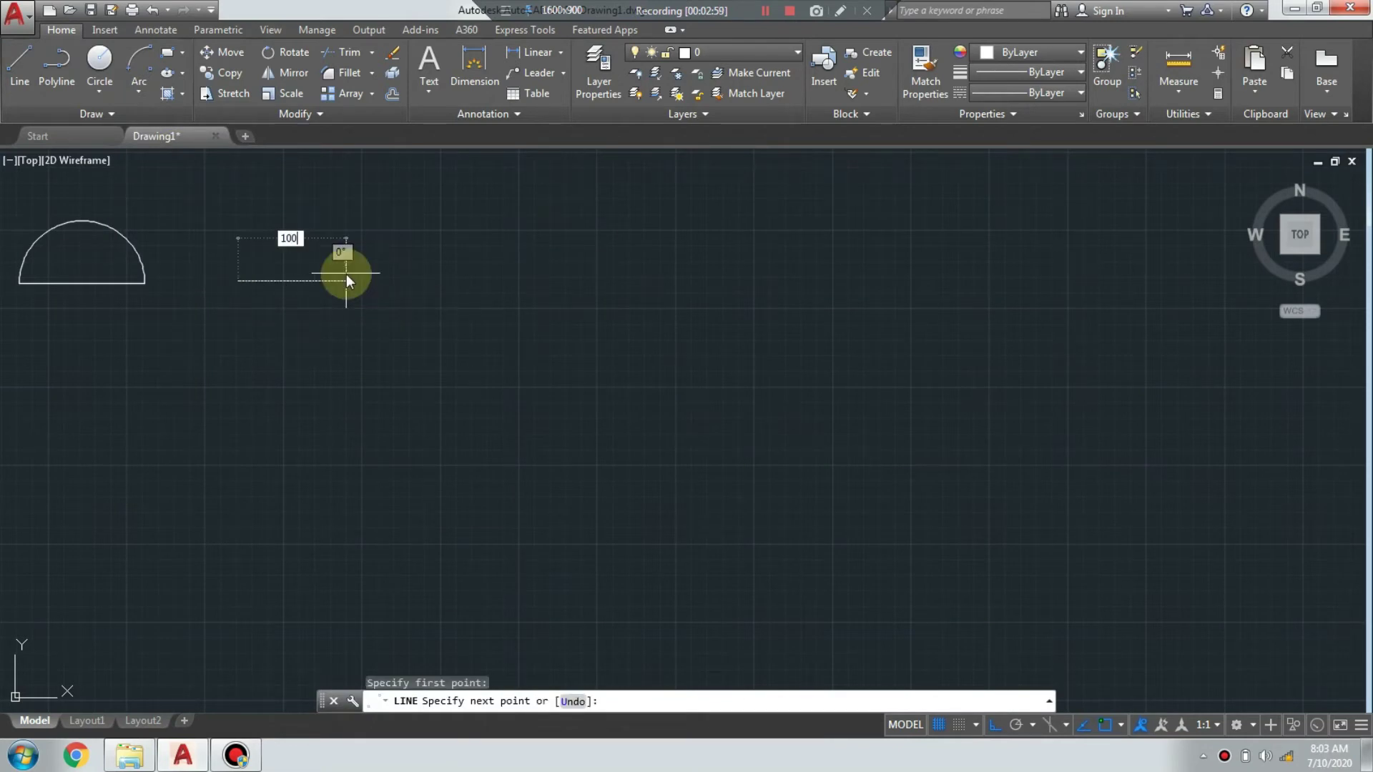
pyautogui.press('Return')
pyautogui.rightClick(337, 224)
pyautogui.click(363, 236)
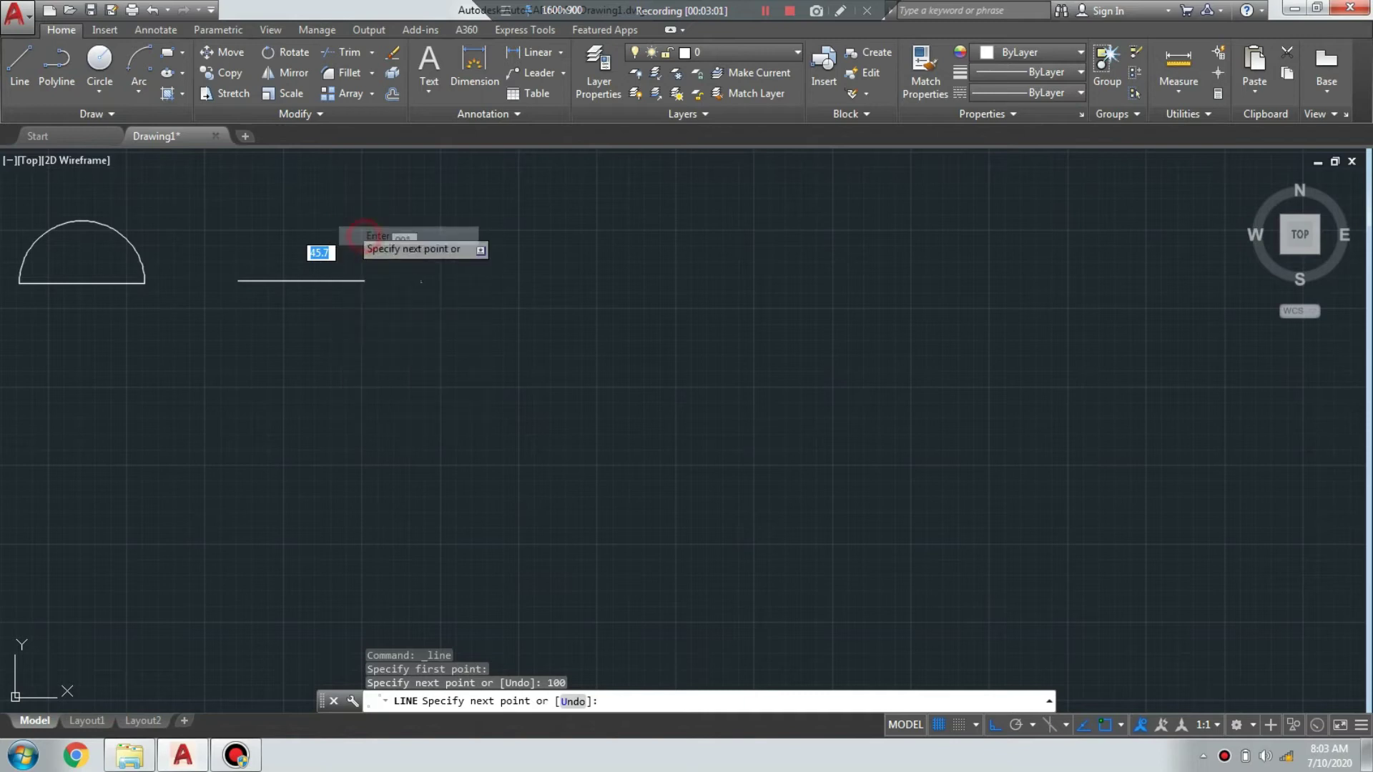
# - Draw a Start, Center, Angle arc from the line's right end with a 65° included angle
pyautogui.click(137, 93)
pyautogui.click(188, 202)
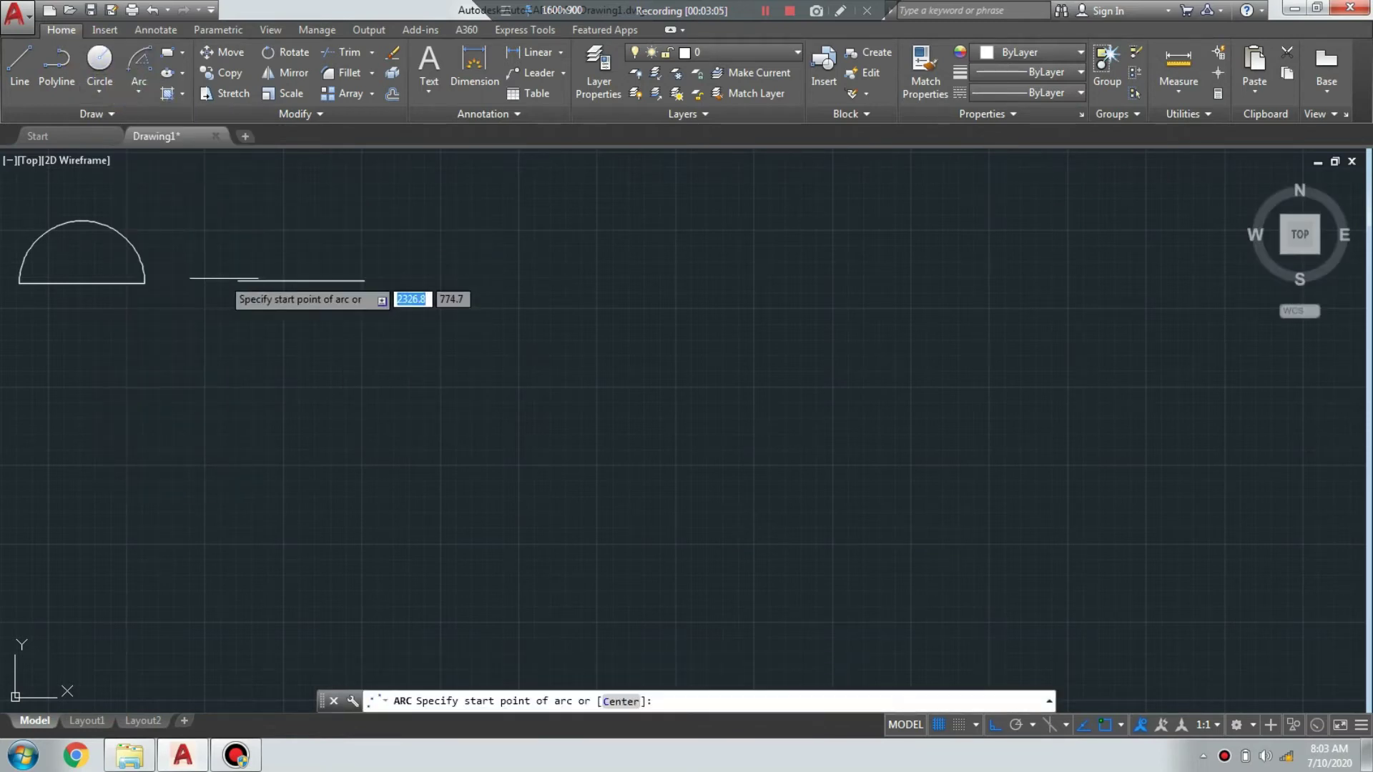
pyautogui.click(363, 279)
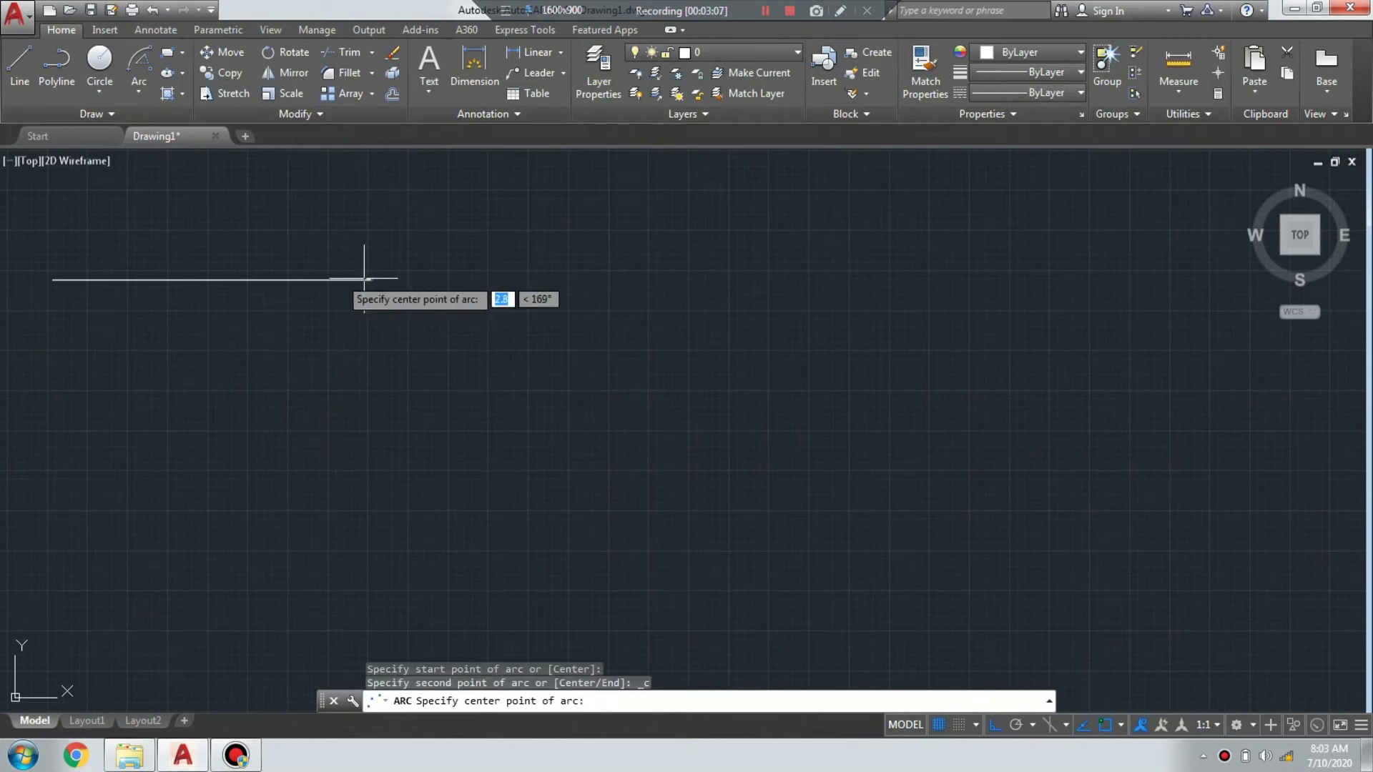
pyautogui.click(215, 280)
pyautogui.scroll(-3, 214, 280)
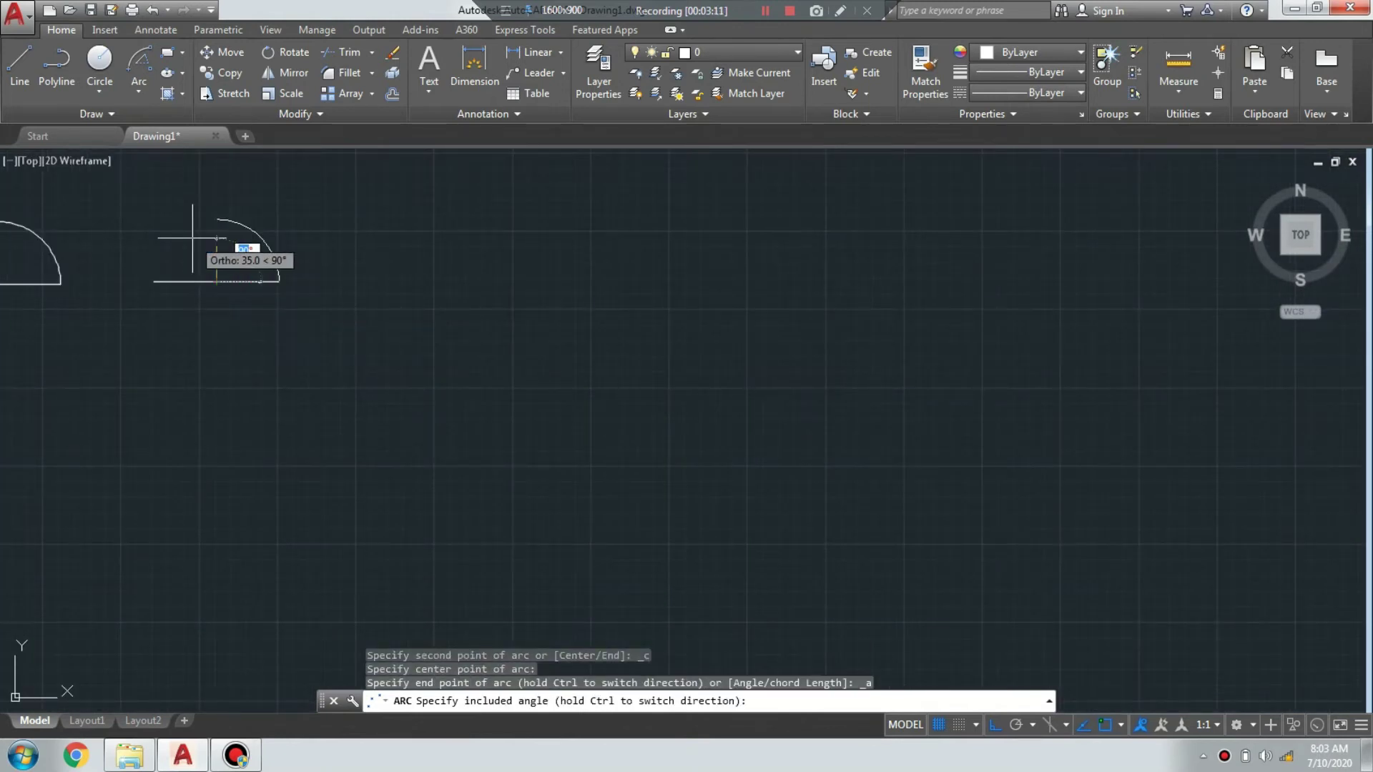
pyautogui.press('F8')
pyautogui.scroll(2, 208, 234)
pyautogui.write('65')
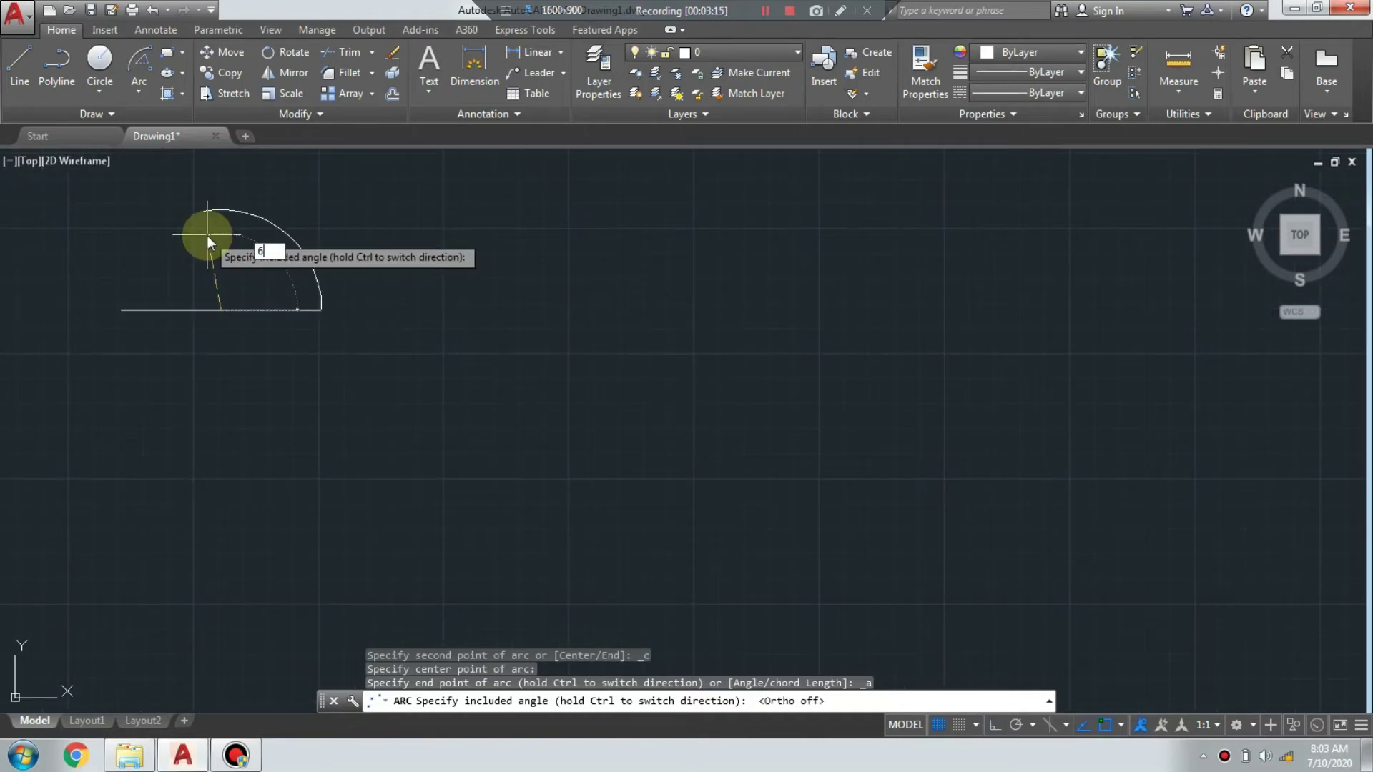
pyautogui.press('Return')
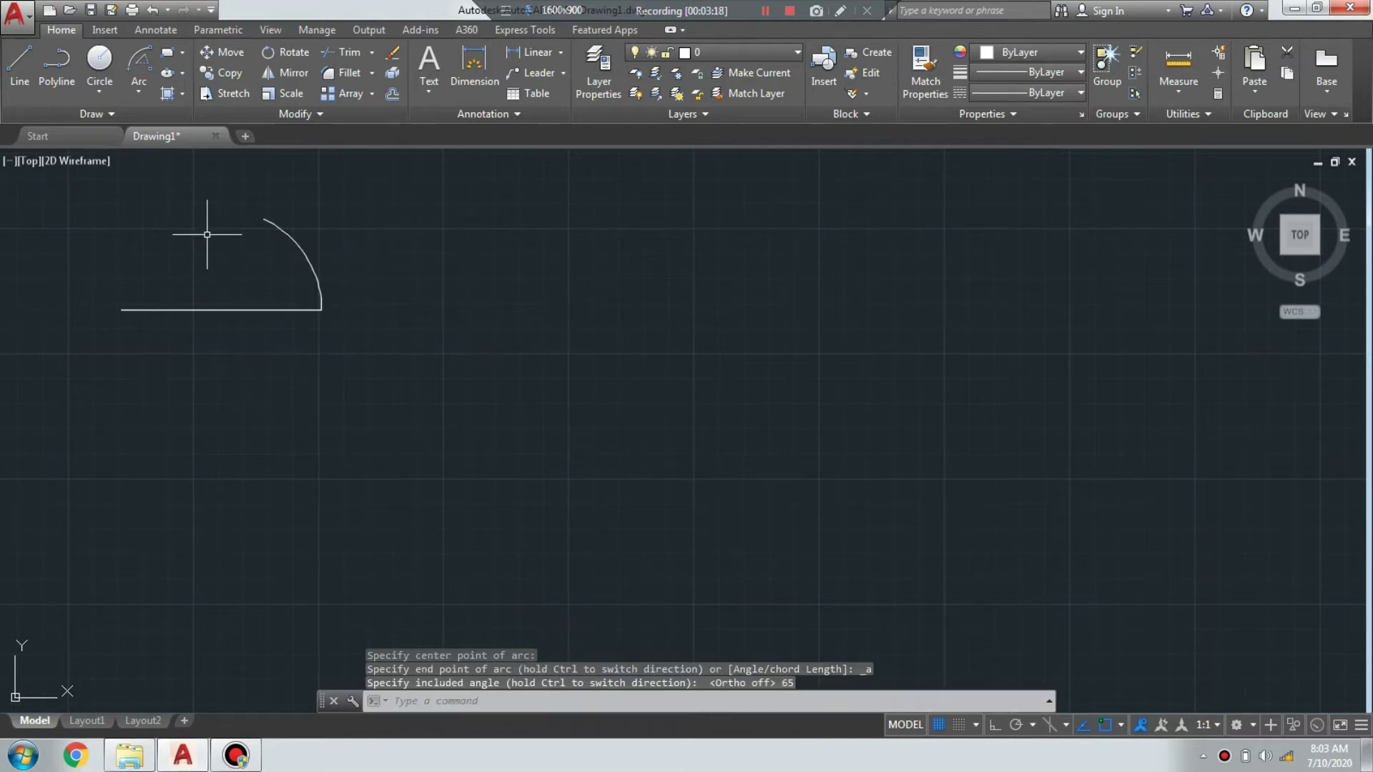
# - Dismiss the right-click menu and zoom to review the 65° arc
pyautogui.rightClick(173, 209)
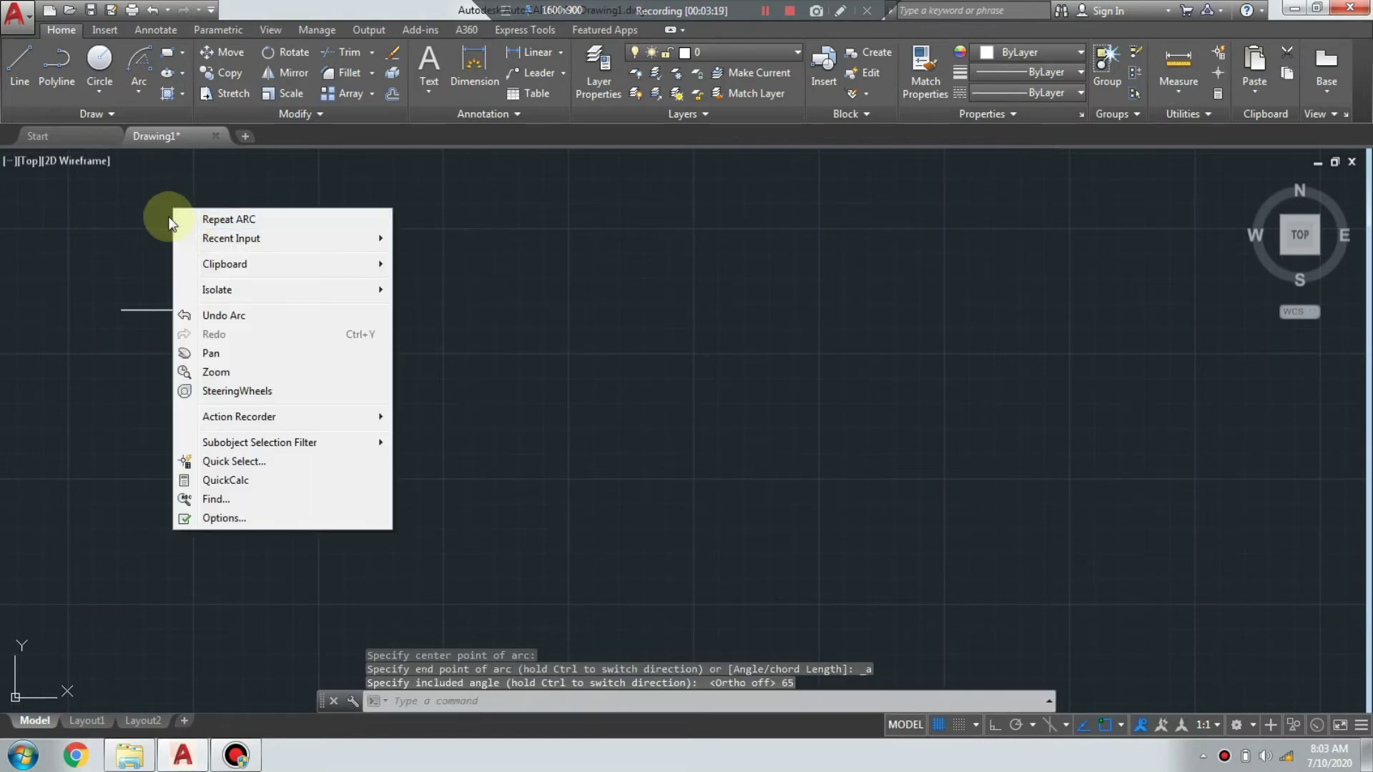
pyautogui.press('Escape')
pyautogui.scroll(1, 168, 214)
pyautogui.scroll(1, 245, 214)
pyautogui.scroll(2, 269, 191)
pyautogui.scroll(-2, 398, 233)
pyautogui.click(134, 98)
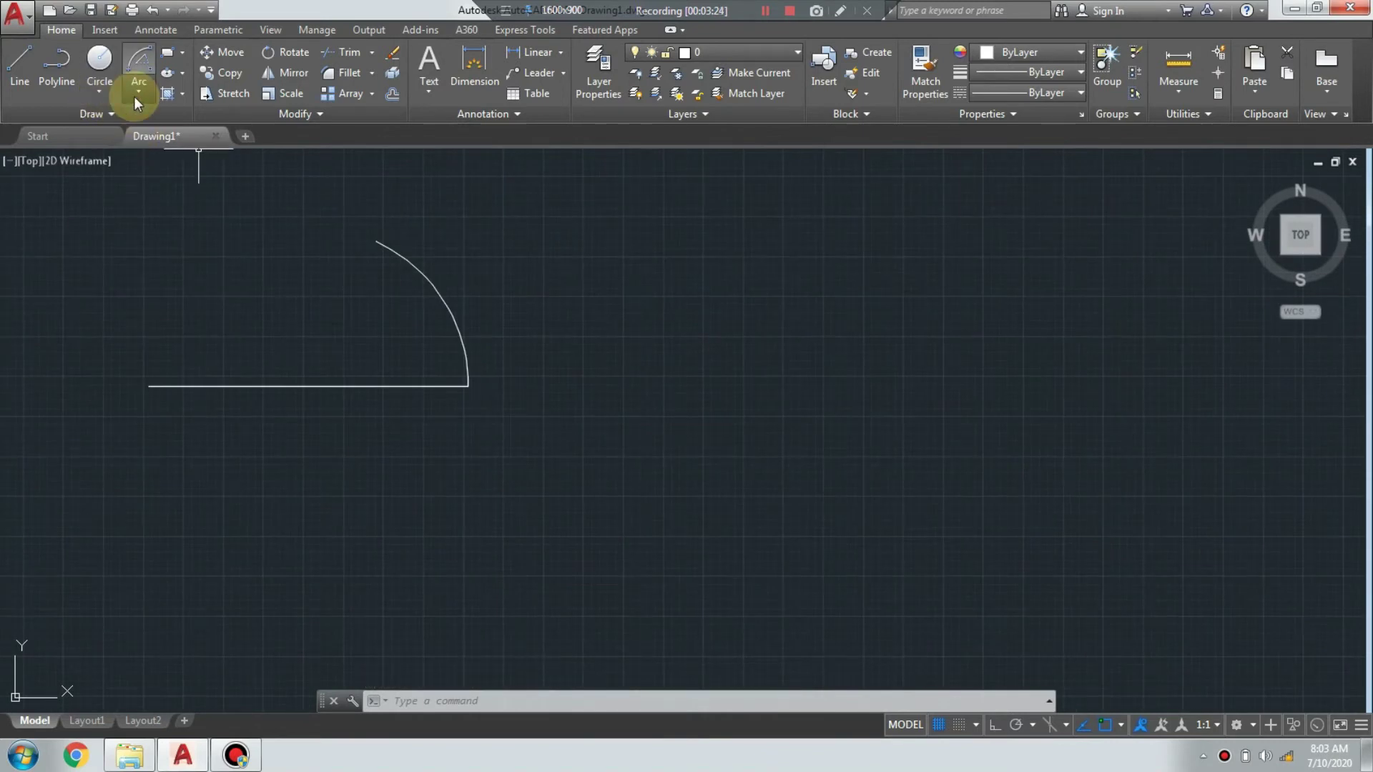
# - Start a line right of the arcs, undoing a mistyped 00 length
pyautogui.click(134, 98)
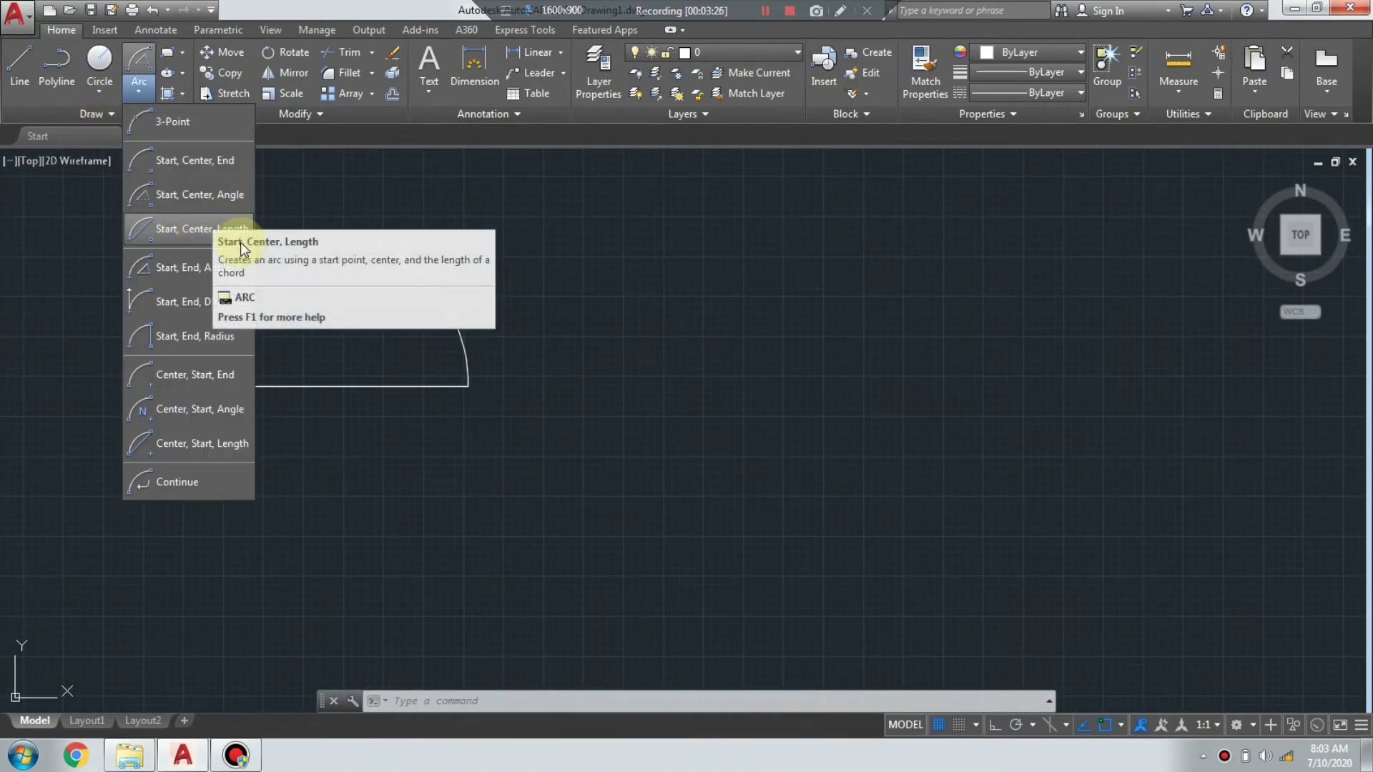
pyautogui.click(19, 66)
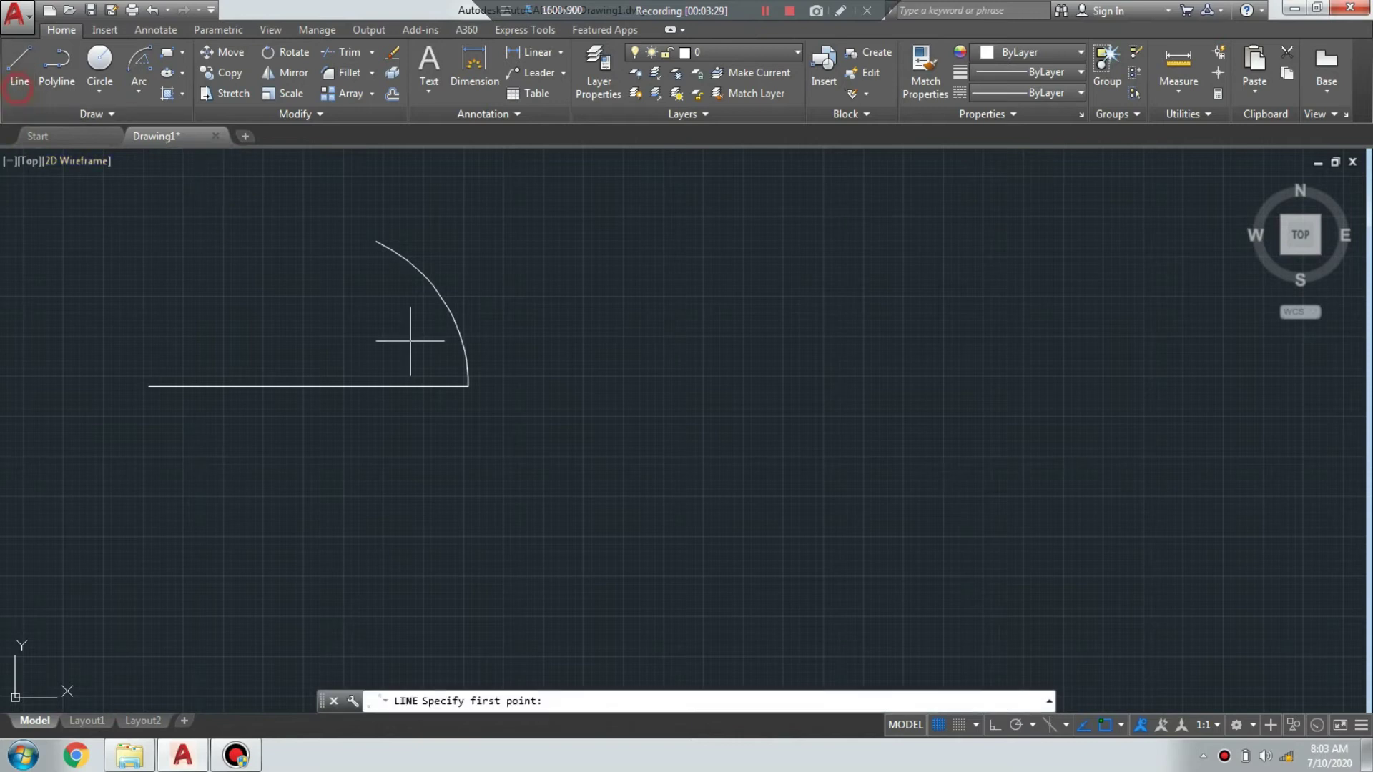
pyautogui.click(537, 395)
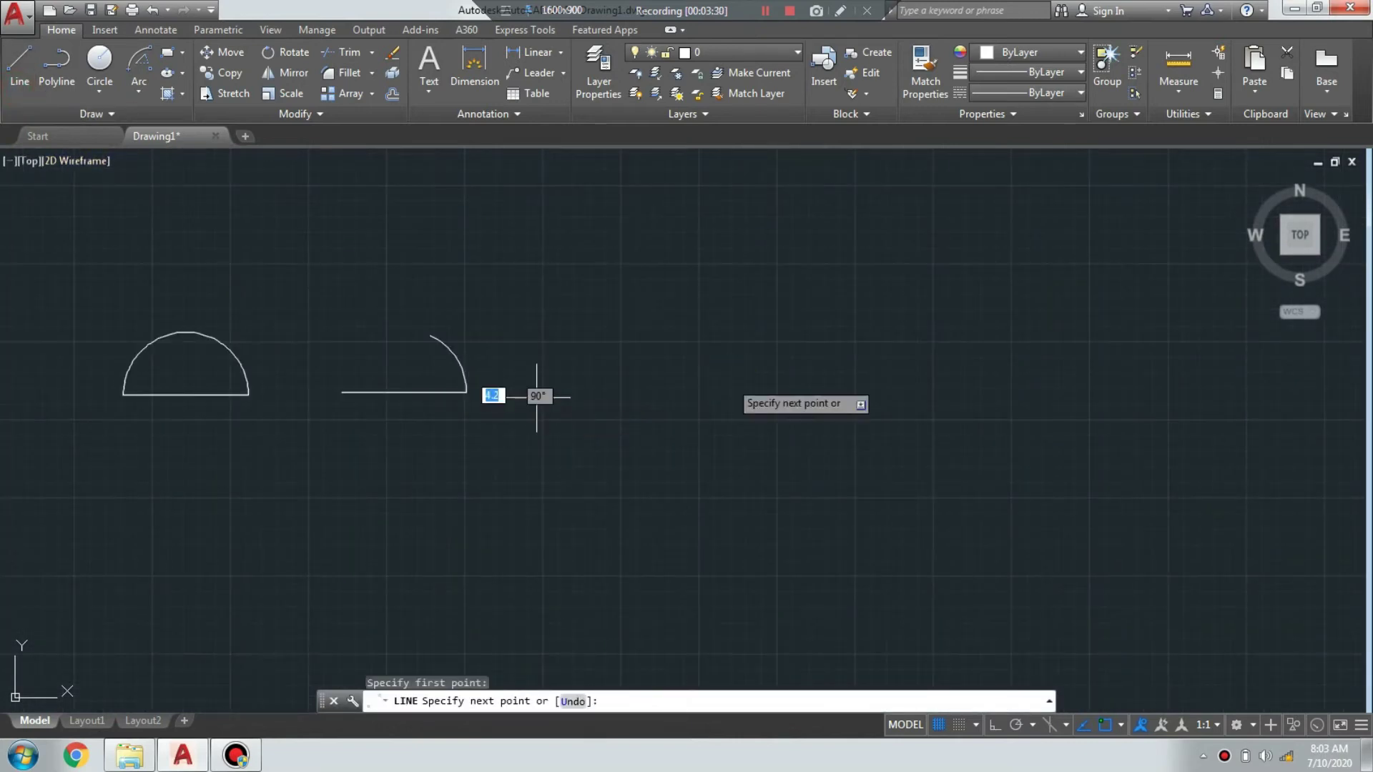
pyautogui.write('00')
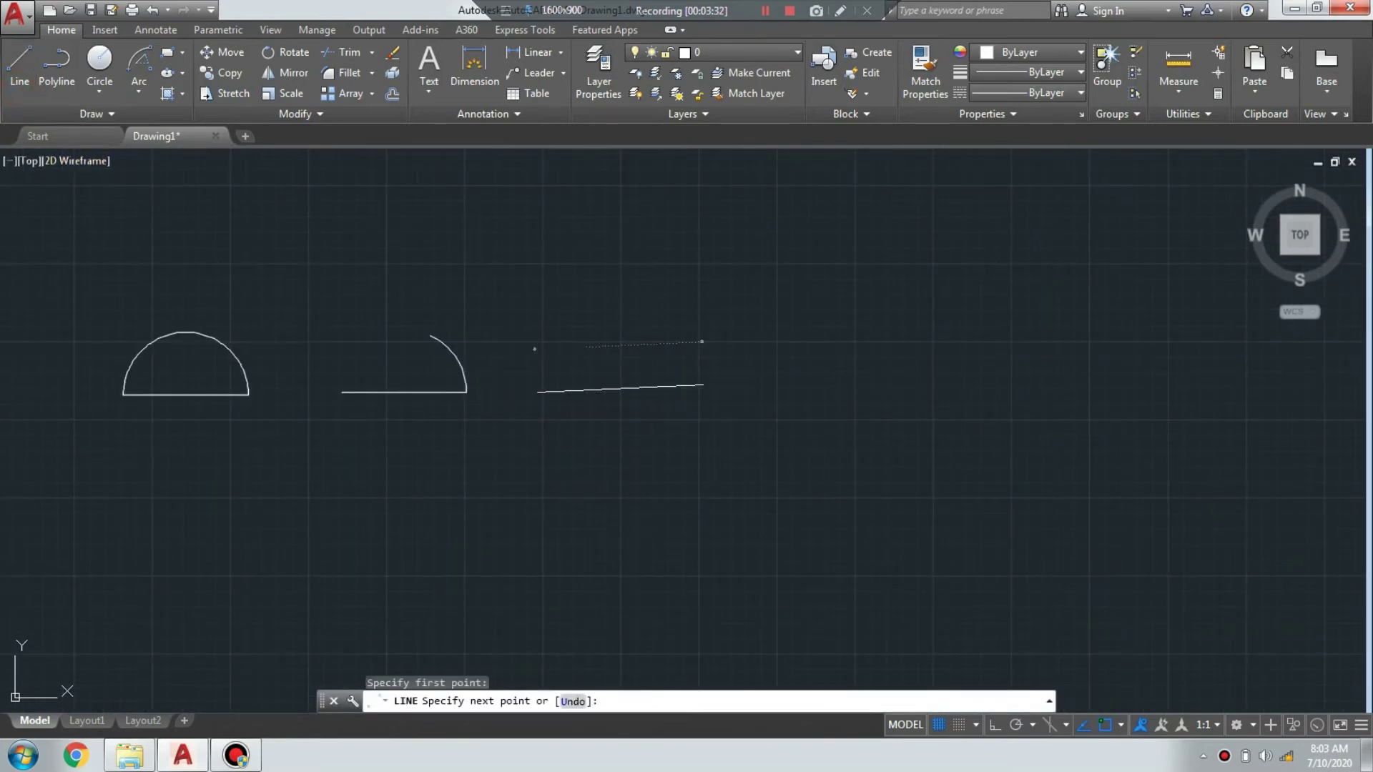
pyautogui.press('Return')
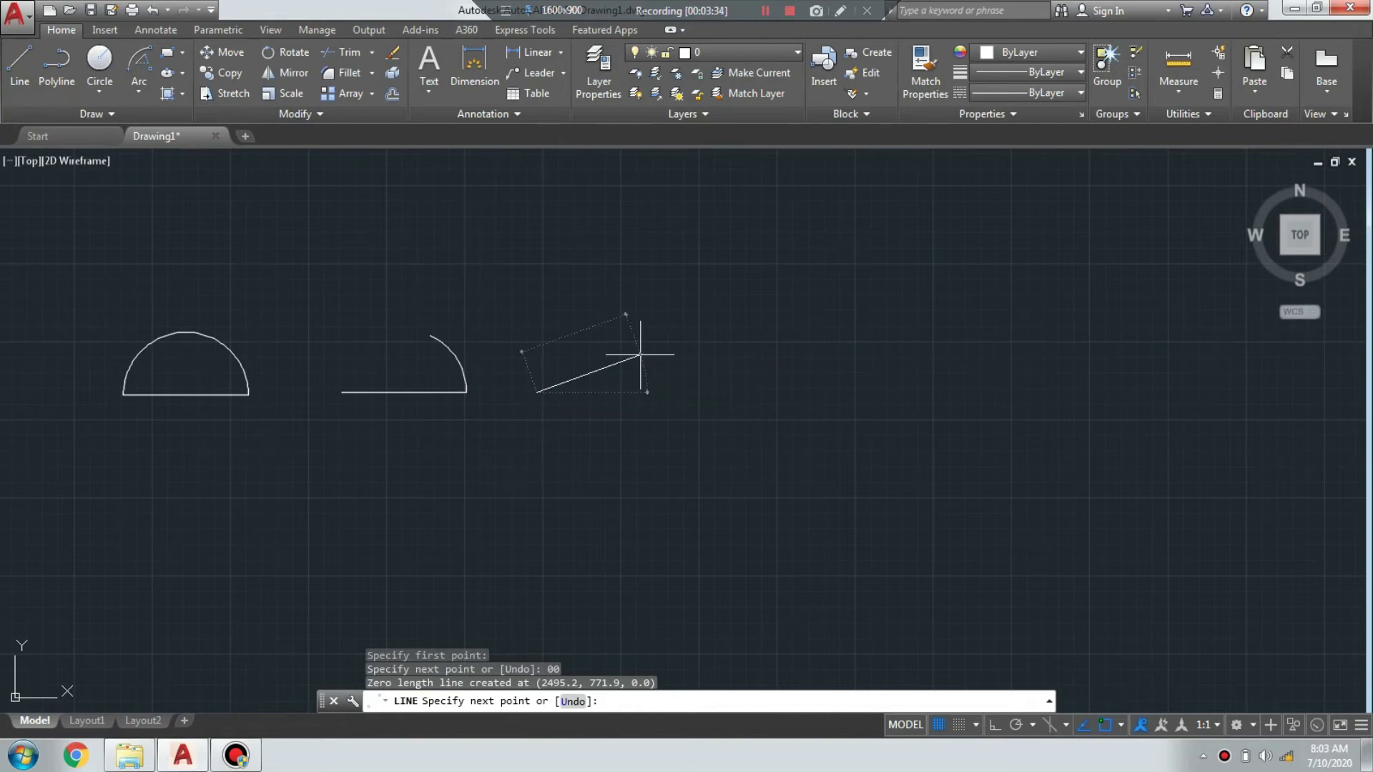
pyautogui.hotkey('ctrl', 'z')
# - Finish the line at 100 units horizontally with Ortho on, then exit the command
pyautogui.press('F8')
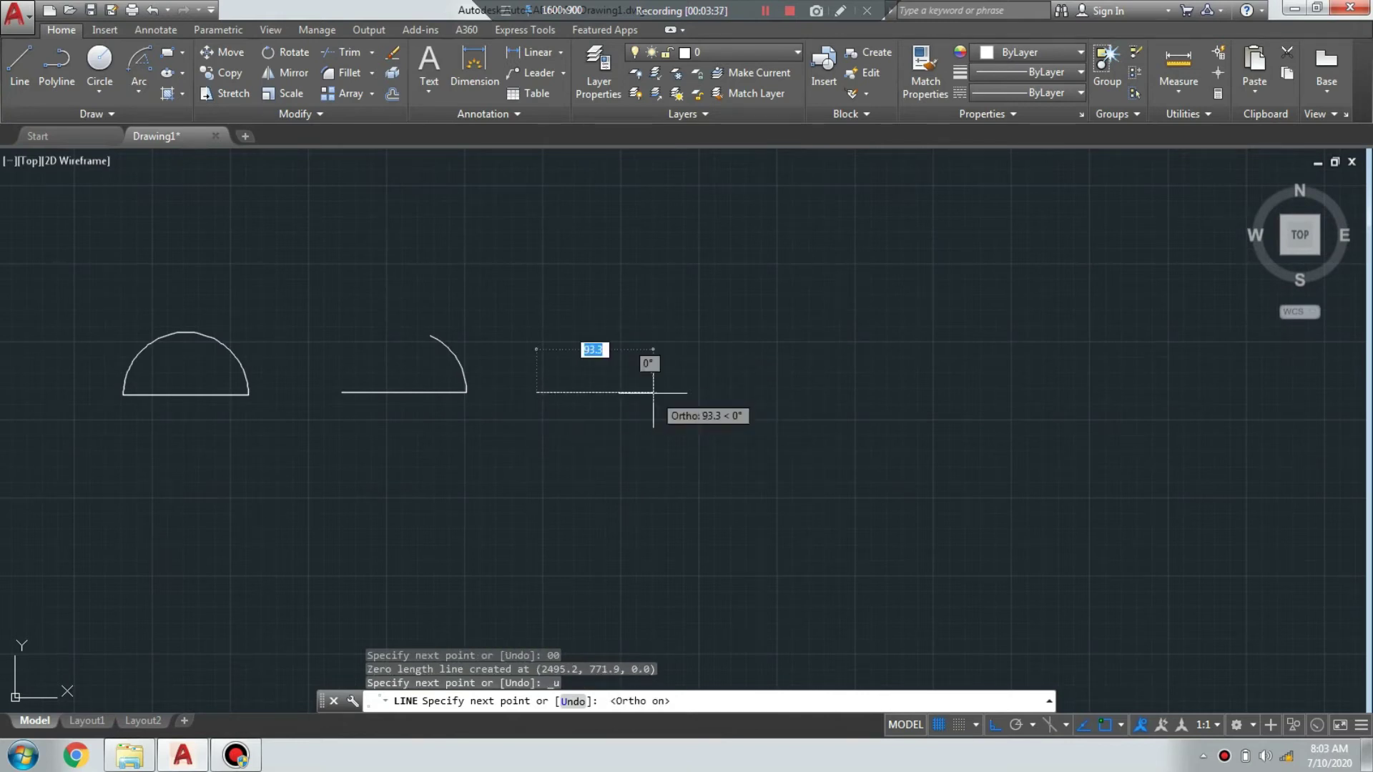
pyautogui.write('100')
pyautogui.press('Return')
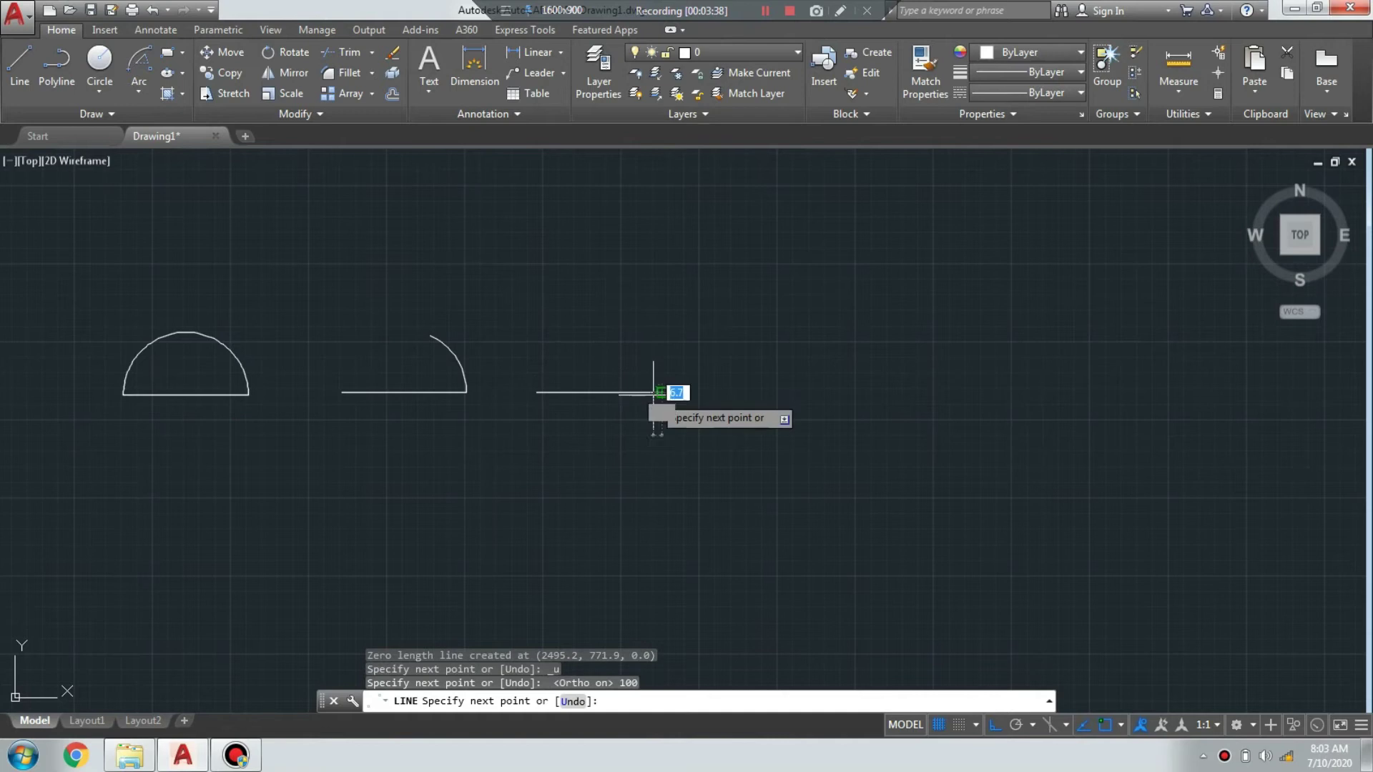
pyautogui.press('Escape')
pyautogui.click(148, 98)
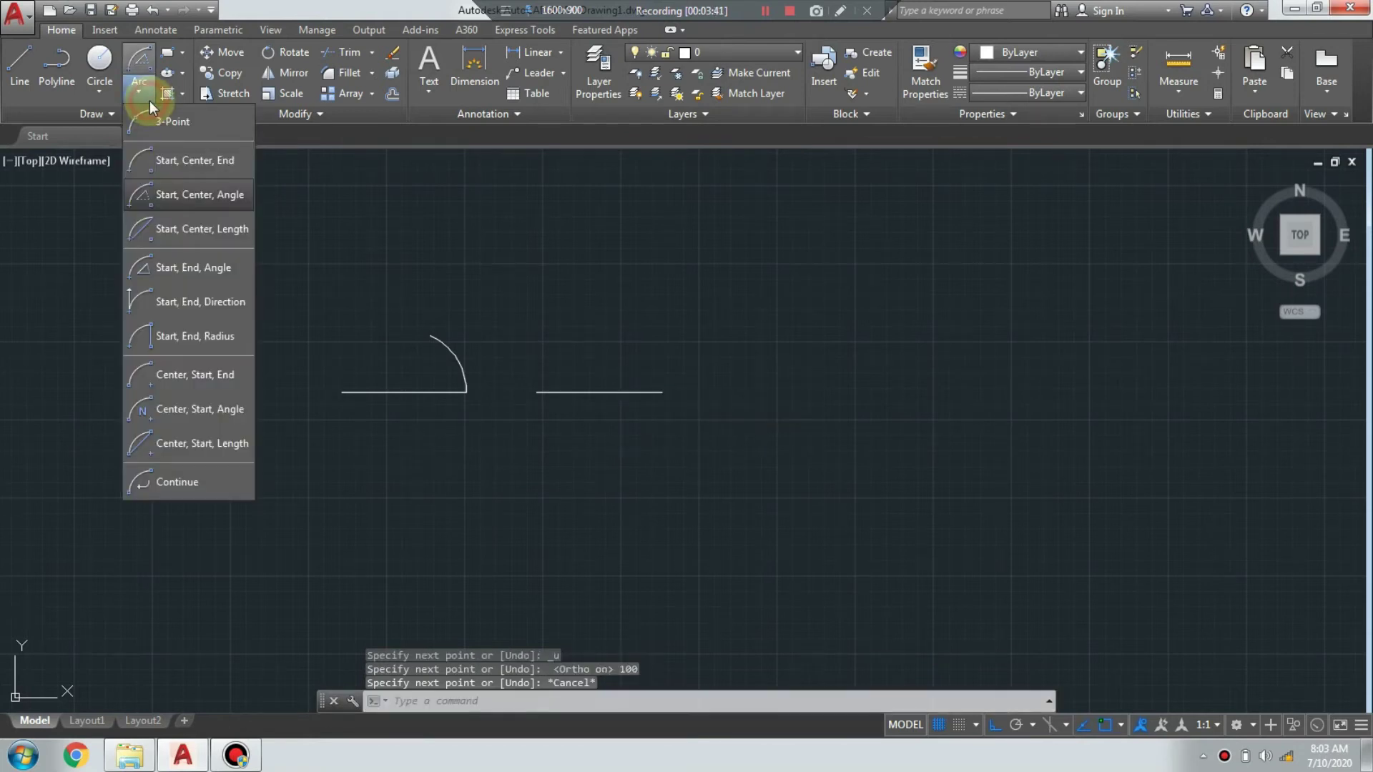
pyautogui.click(208, 229)
pyautogui.scroll(2, 615, 363)
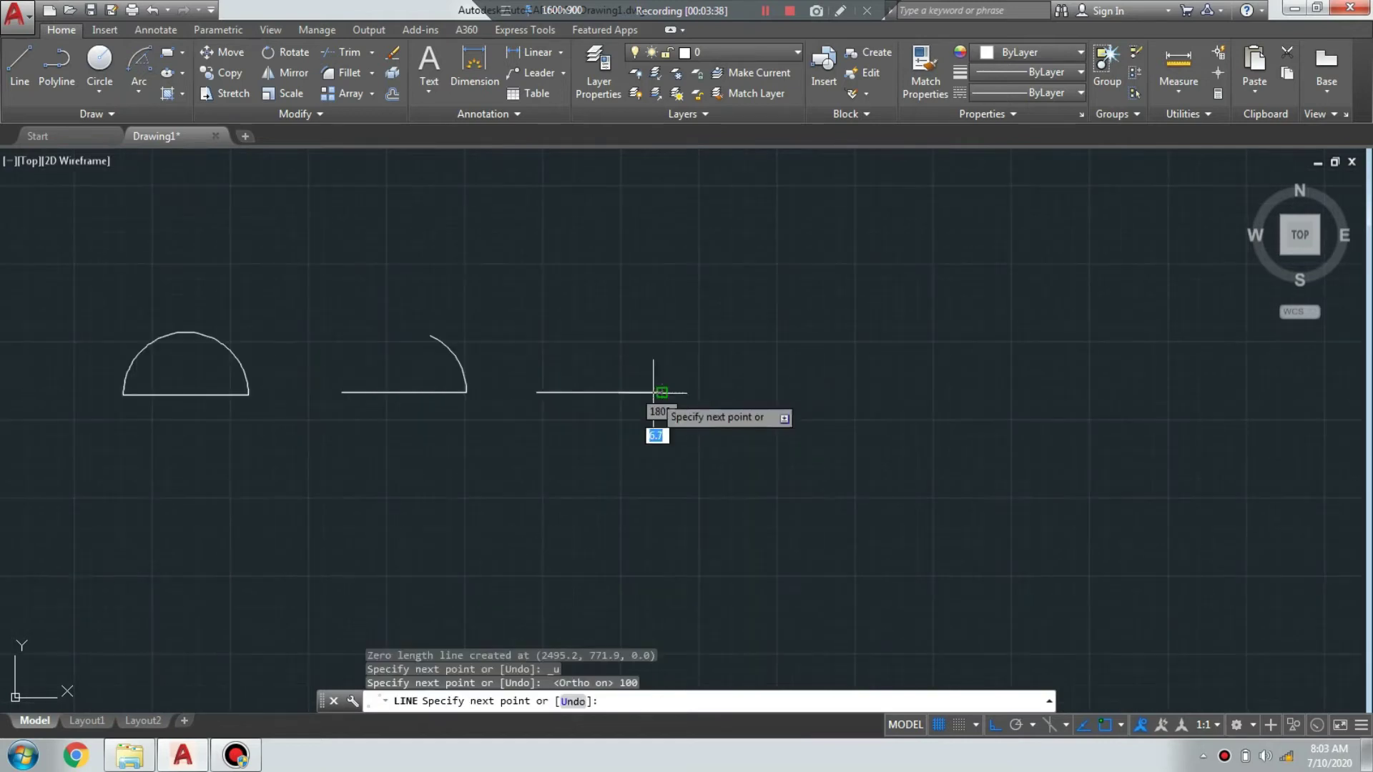
pyautogui.press('Escape')
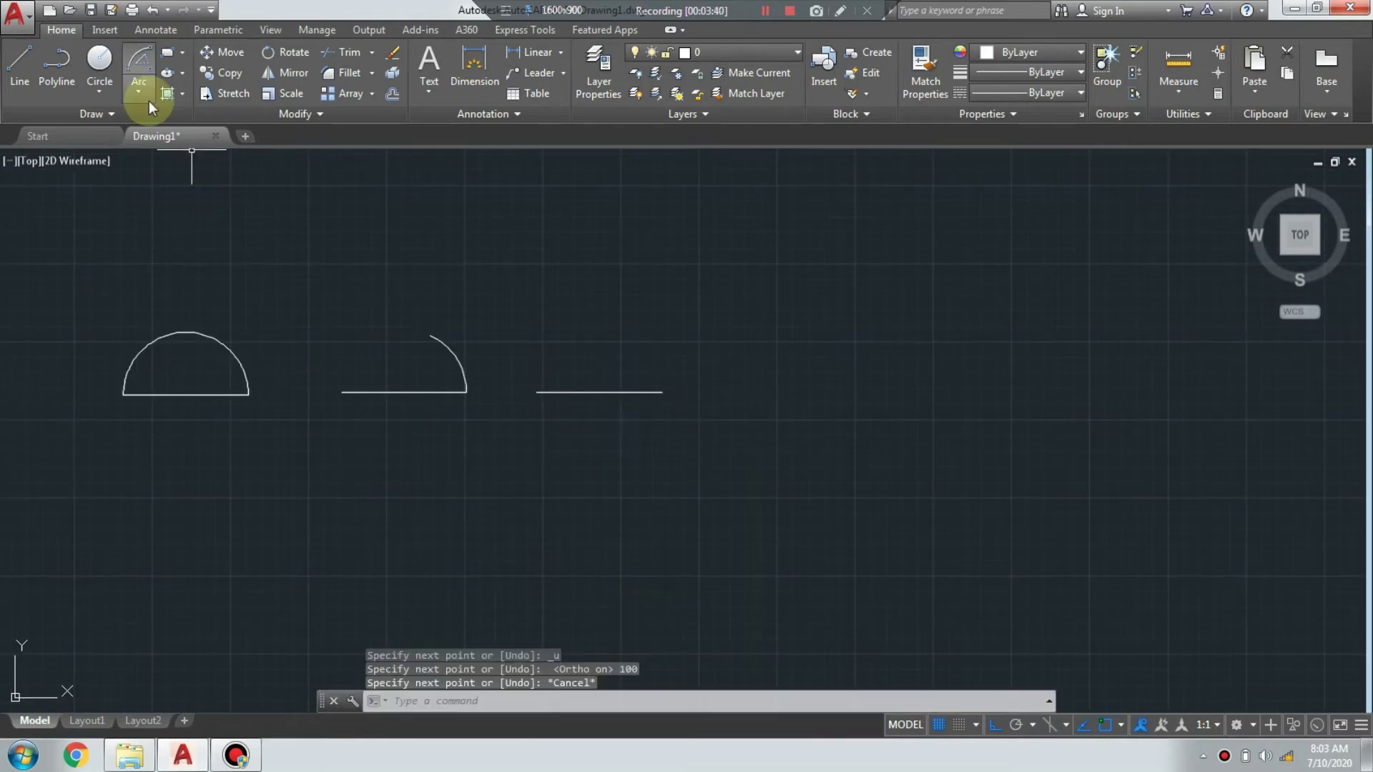
# - Draw a Start, Center, Length arc from the line's right end, centred on its midpoint, chord 80
pyautogui.click(148, 101)
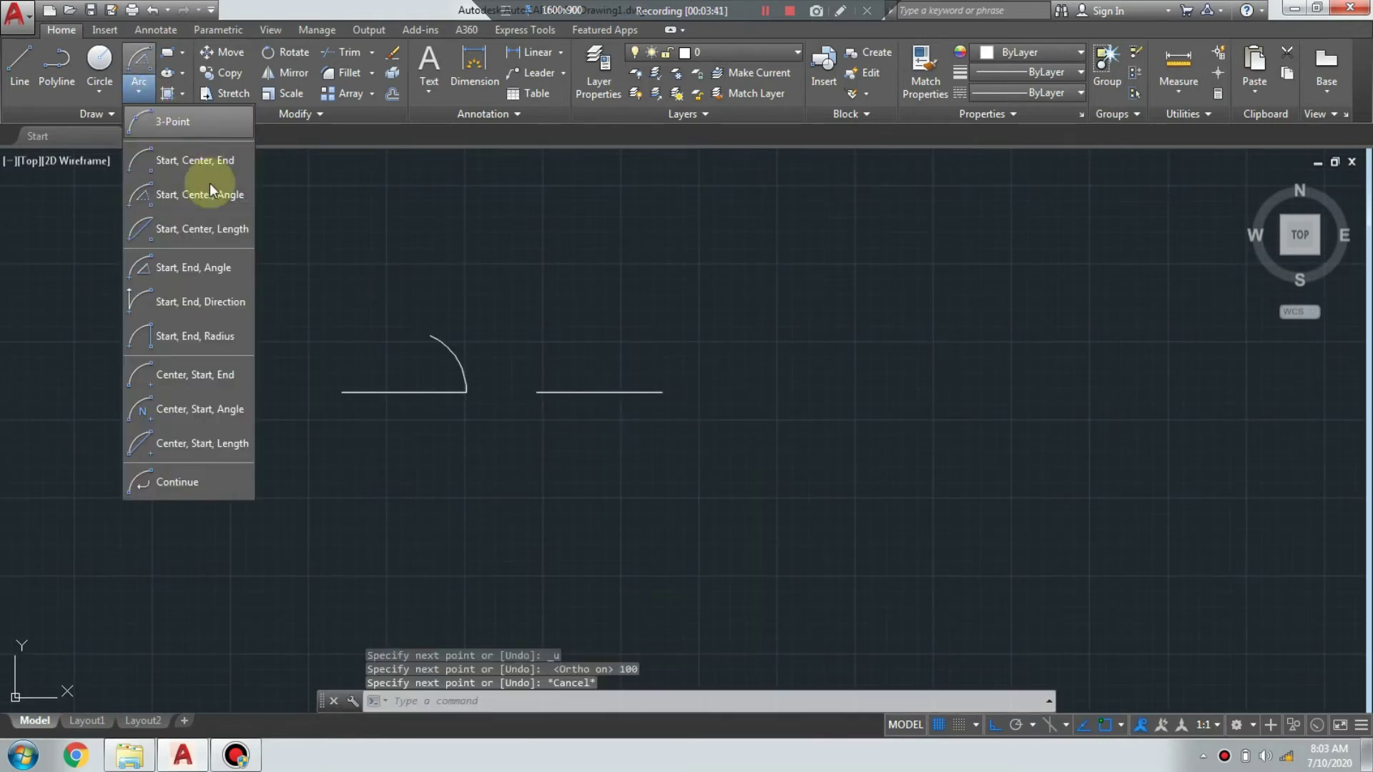
pyautogui.click(208, 229)
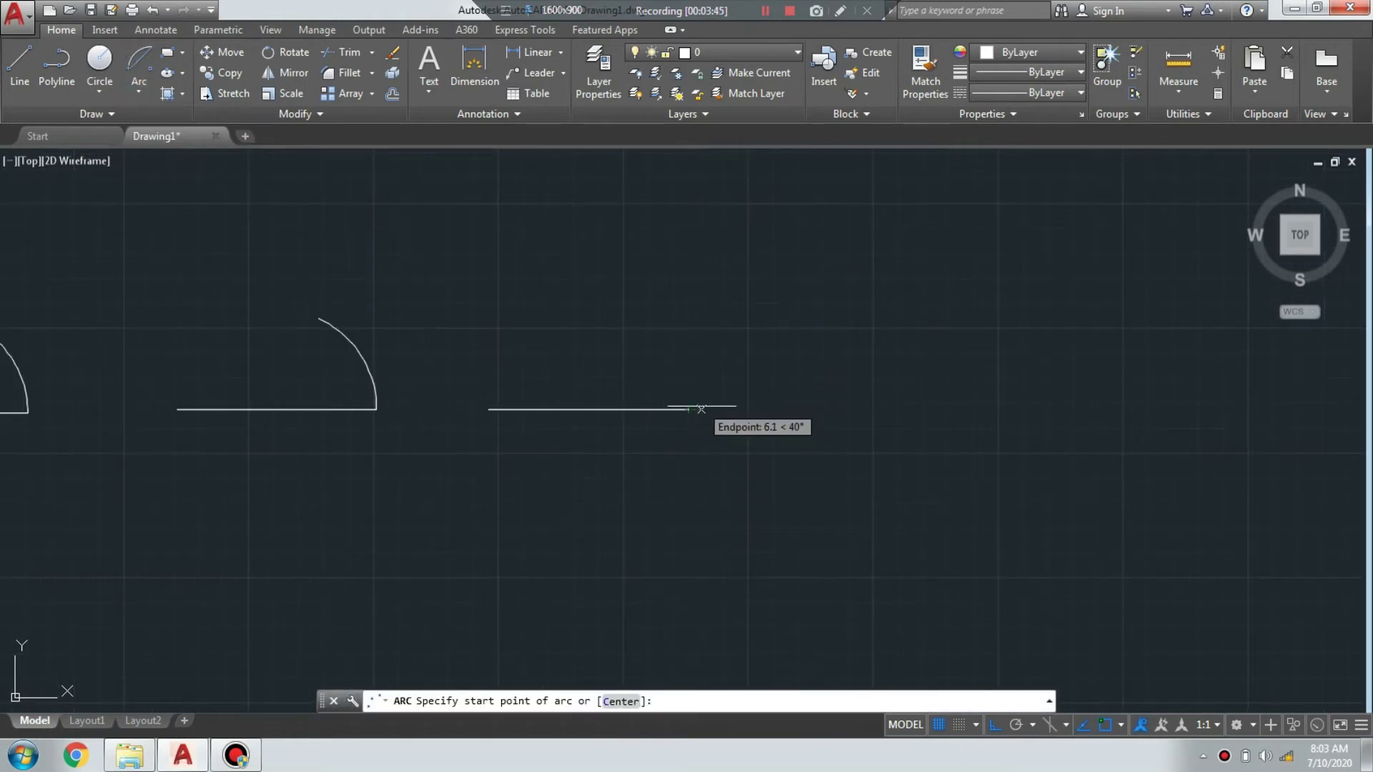
pyautogui.click(690, 407)
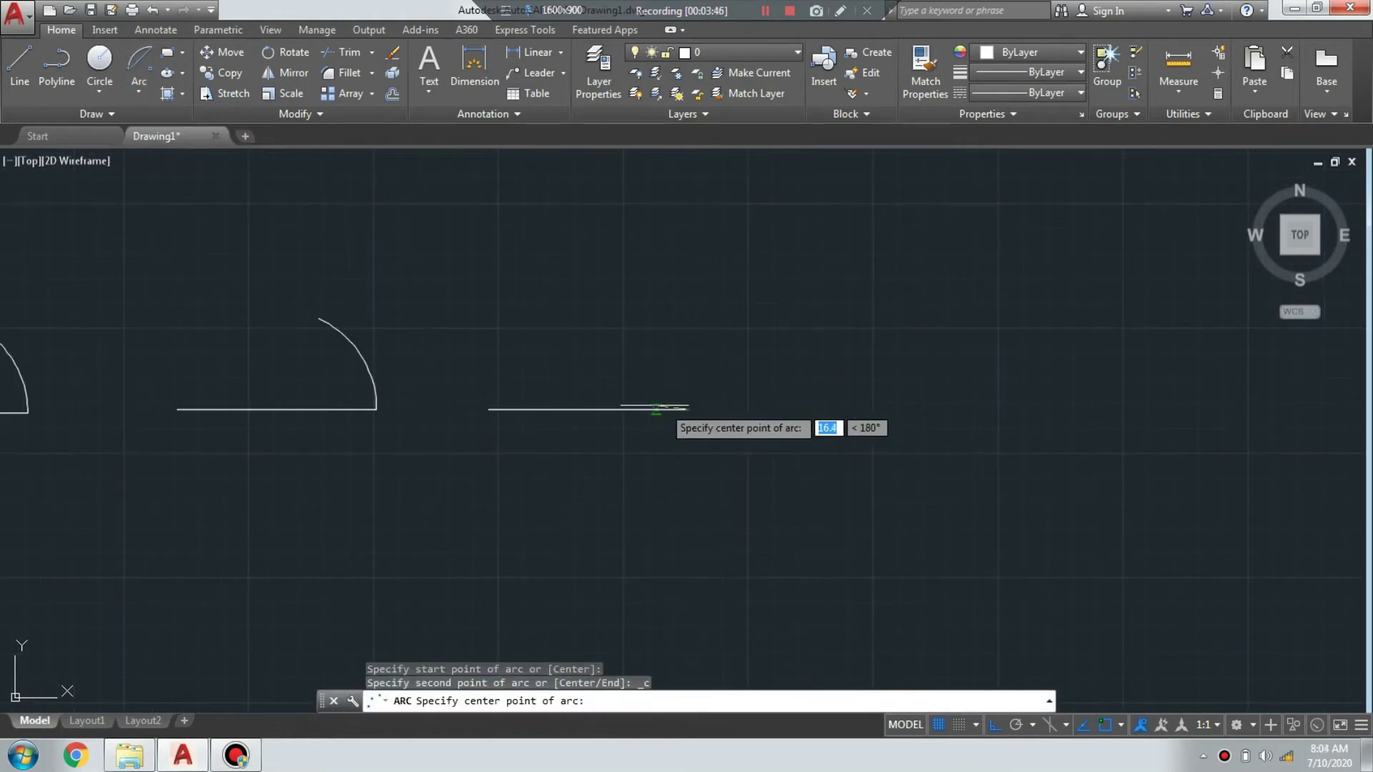
pyautogui.click(588, 410)
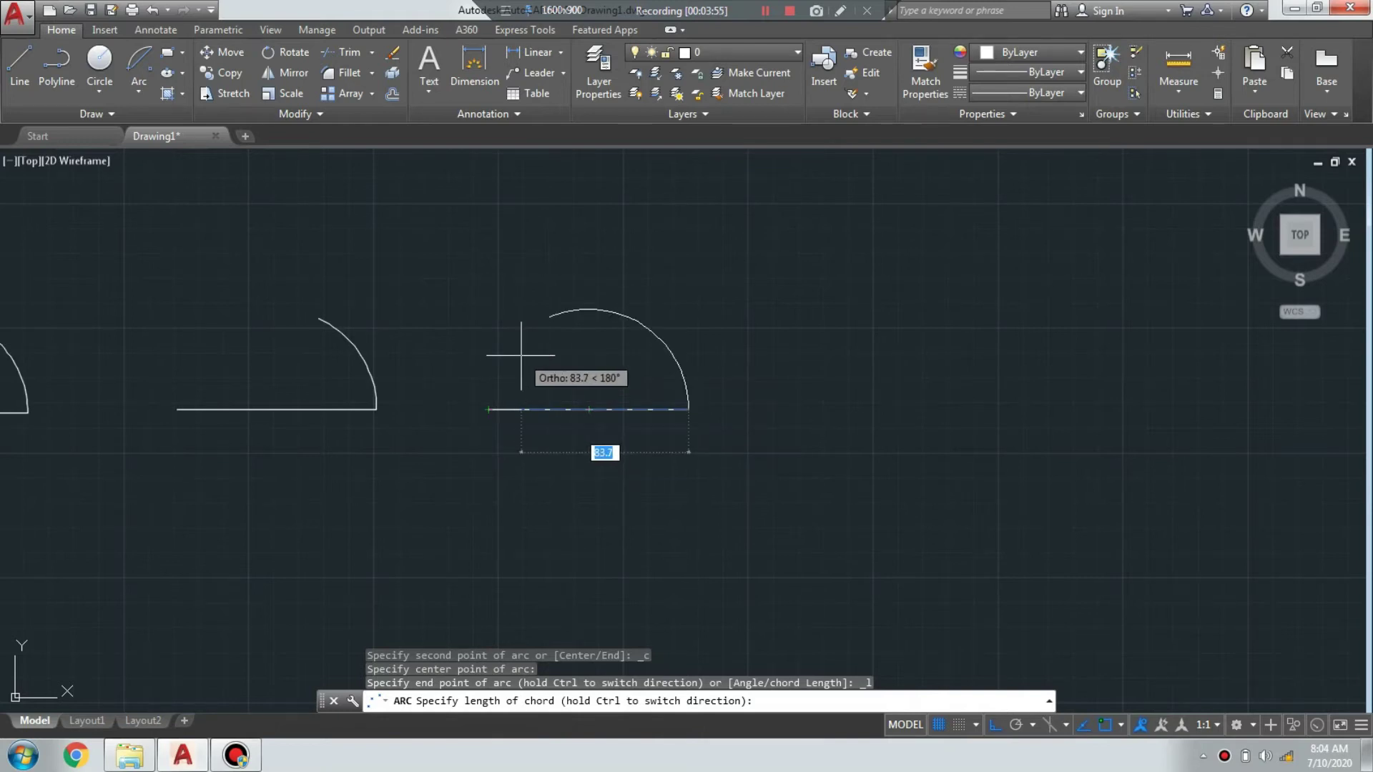
pyautogui.press('Return')
pyautogui.scroll(4, 540, 323)
pyautogui.scroll(-2, 579, 357)
pyautogui.scroll(-3, 515, 443)
pyautogui.scroll(-3, 547, 411)
pyautogui.moveTo(543, 429); pyautogui.dragTo(455, 274, button='middle')
pyautogui.click(147, 94)
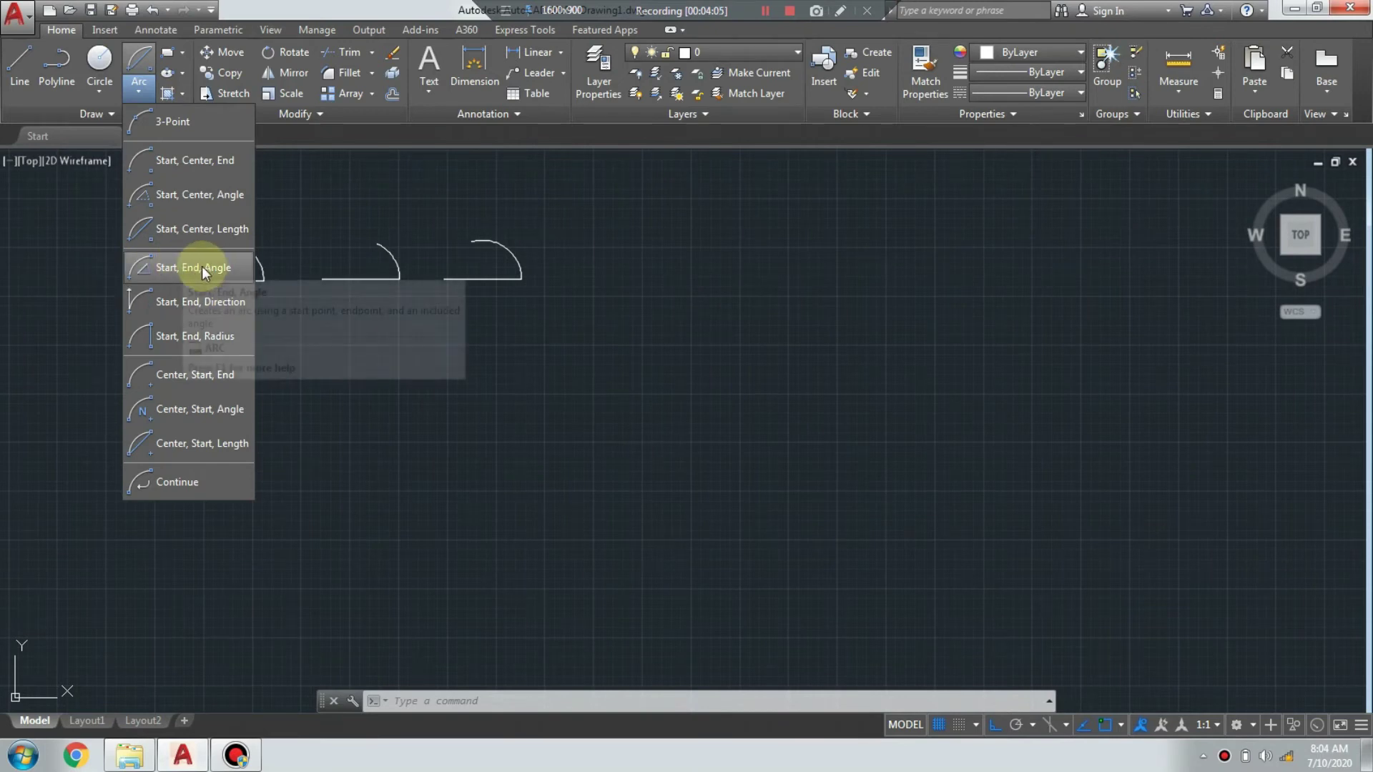
# - Draw a new 100-unit base line below the first row of arcs
pyautogui.click(19, 68)
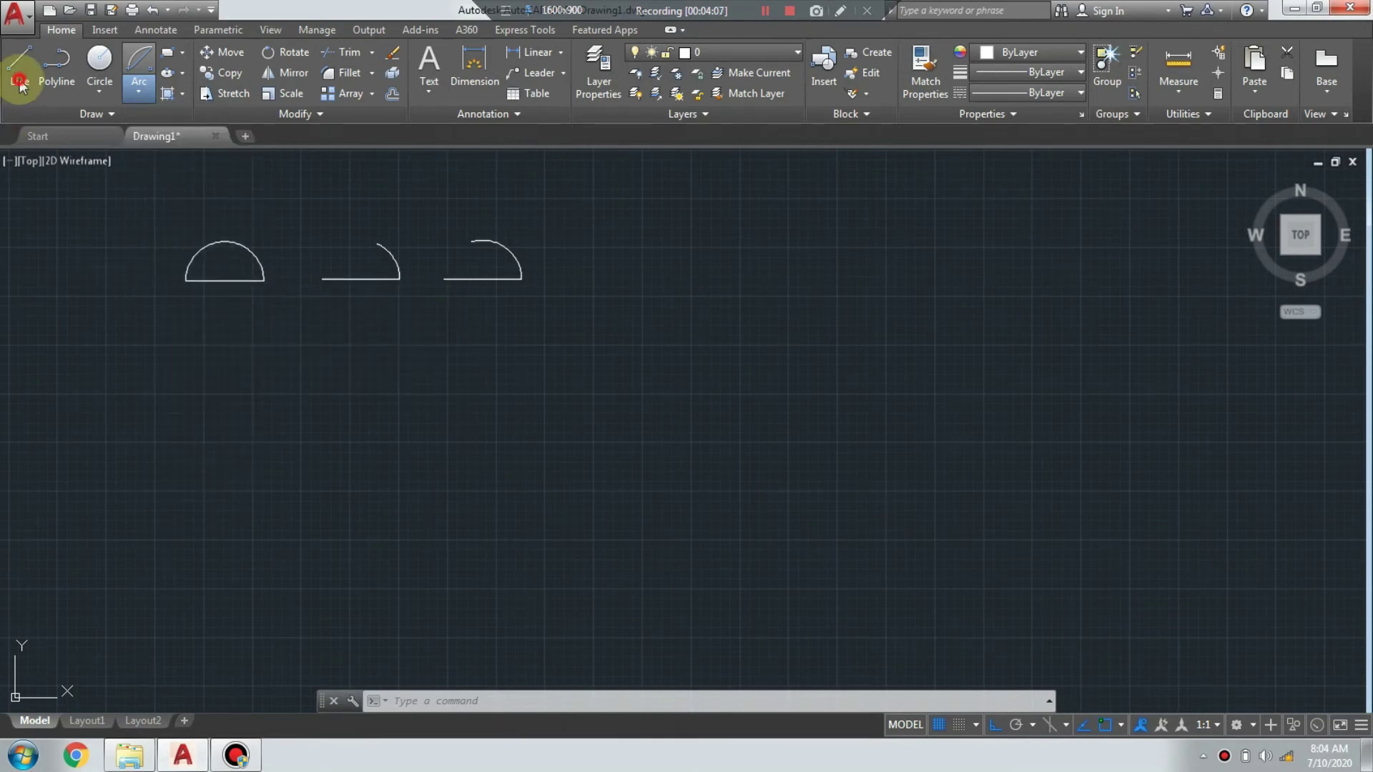
pyautogui.scroll(2, 173, 360)
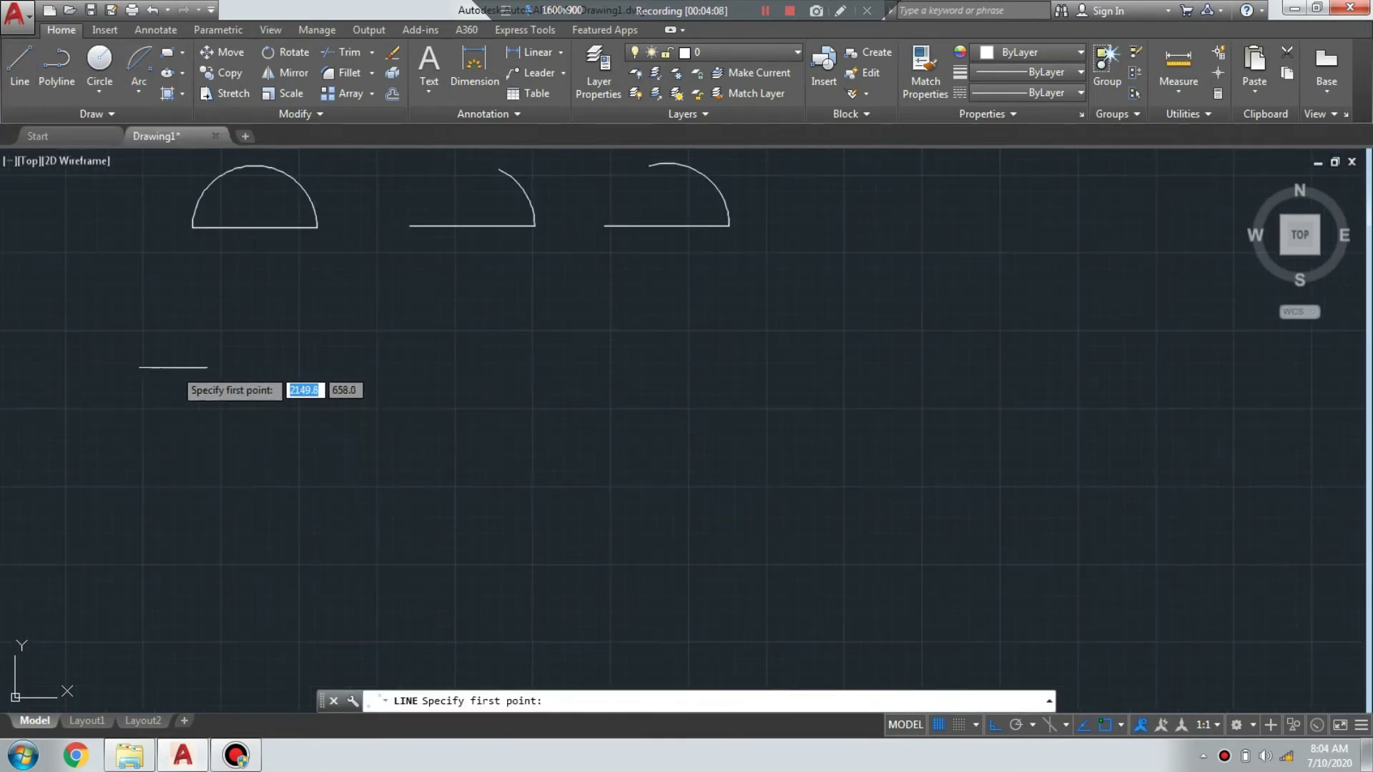
pyautogui.click(200, 393)
pyautogui.write('00')
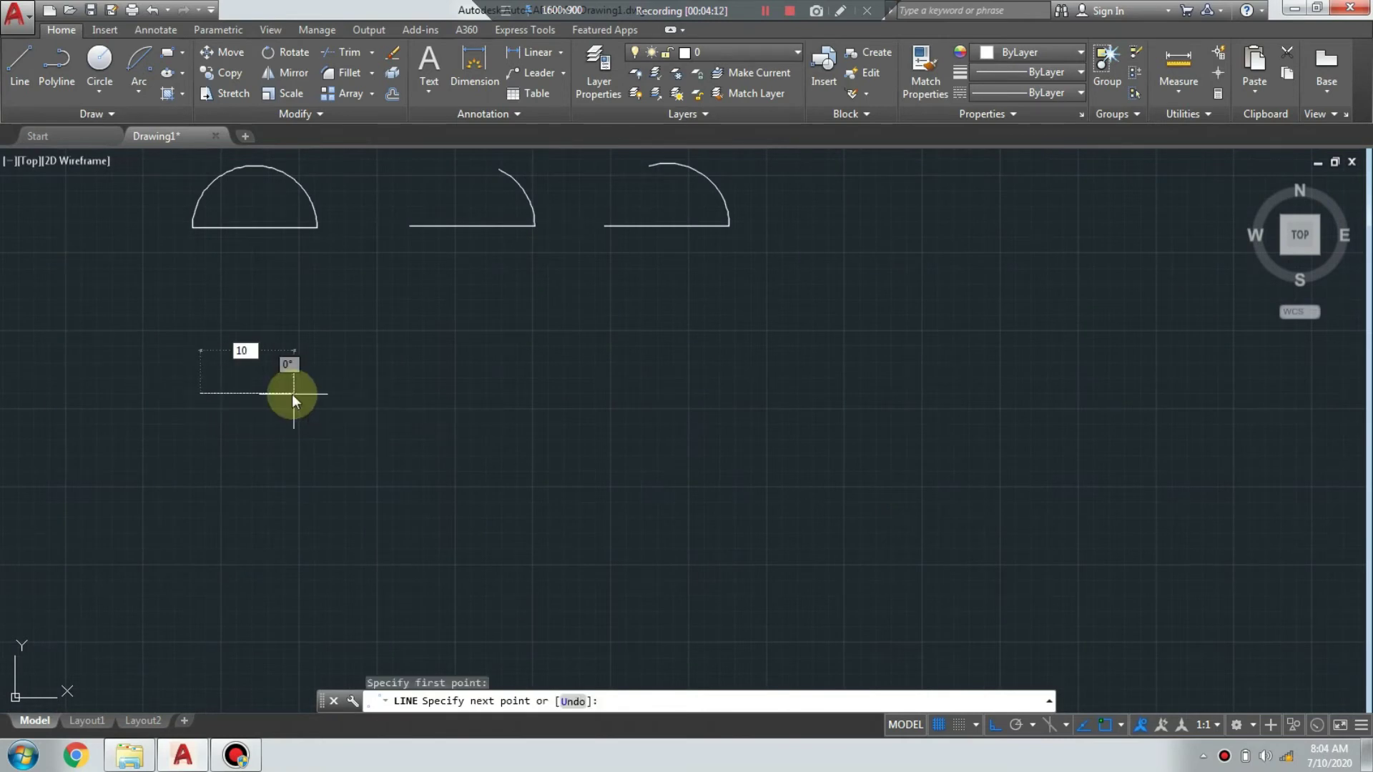
pyautogui.press('Return')
pyautogui.press('Escape')
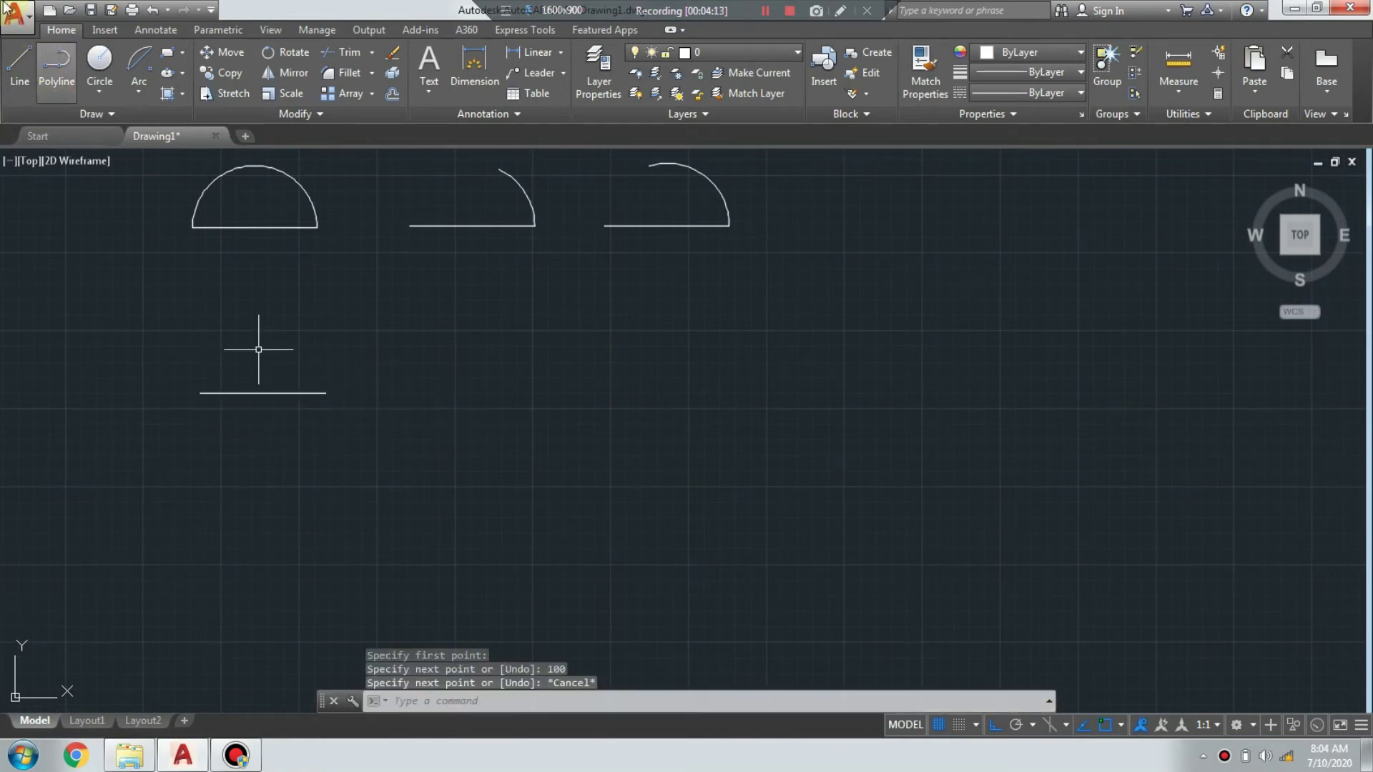
# - Add a trial 45° Start, End, Angle arc across the line, then delete it
pyautogui.click(127, 94)
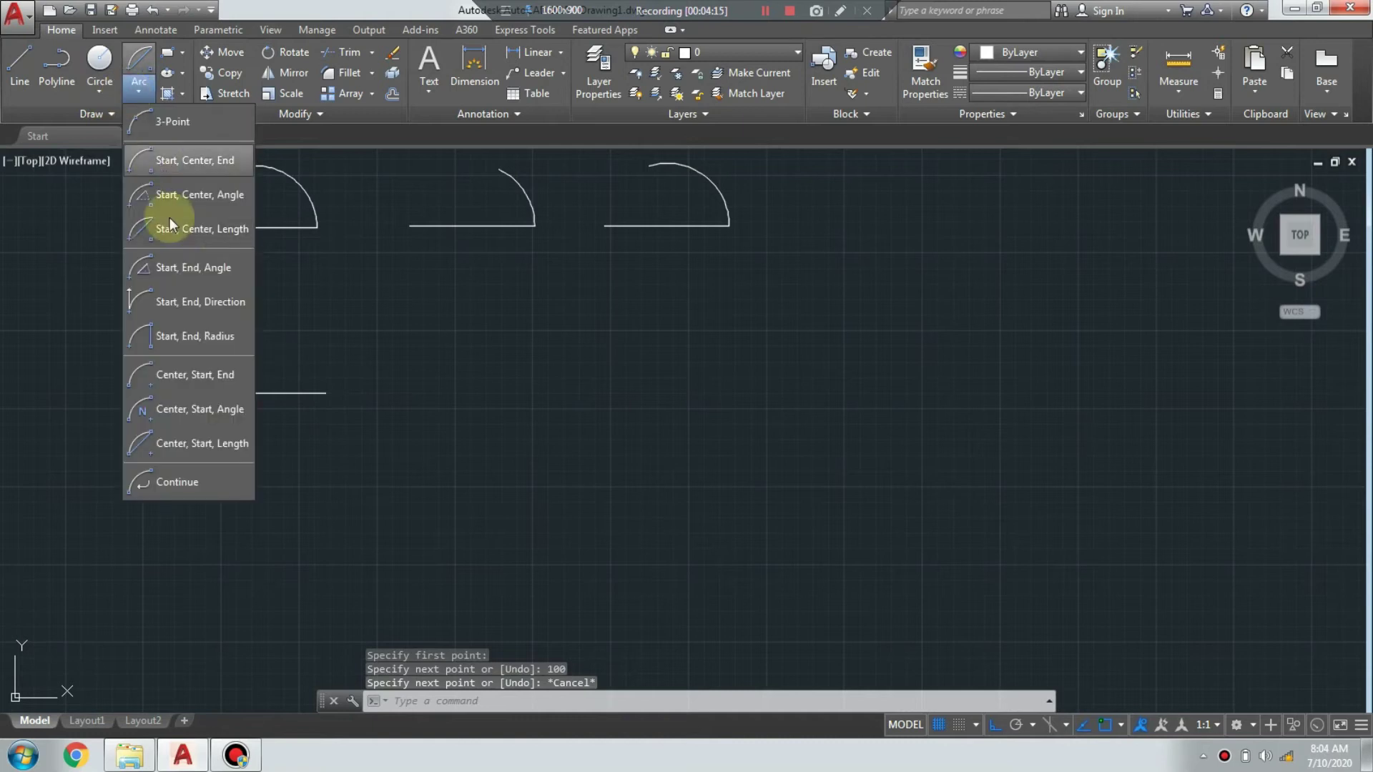
pyautogui.click(206, 274)
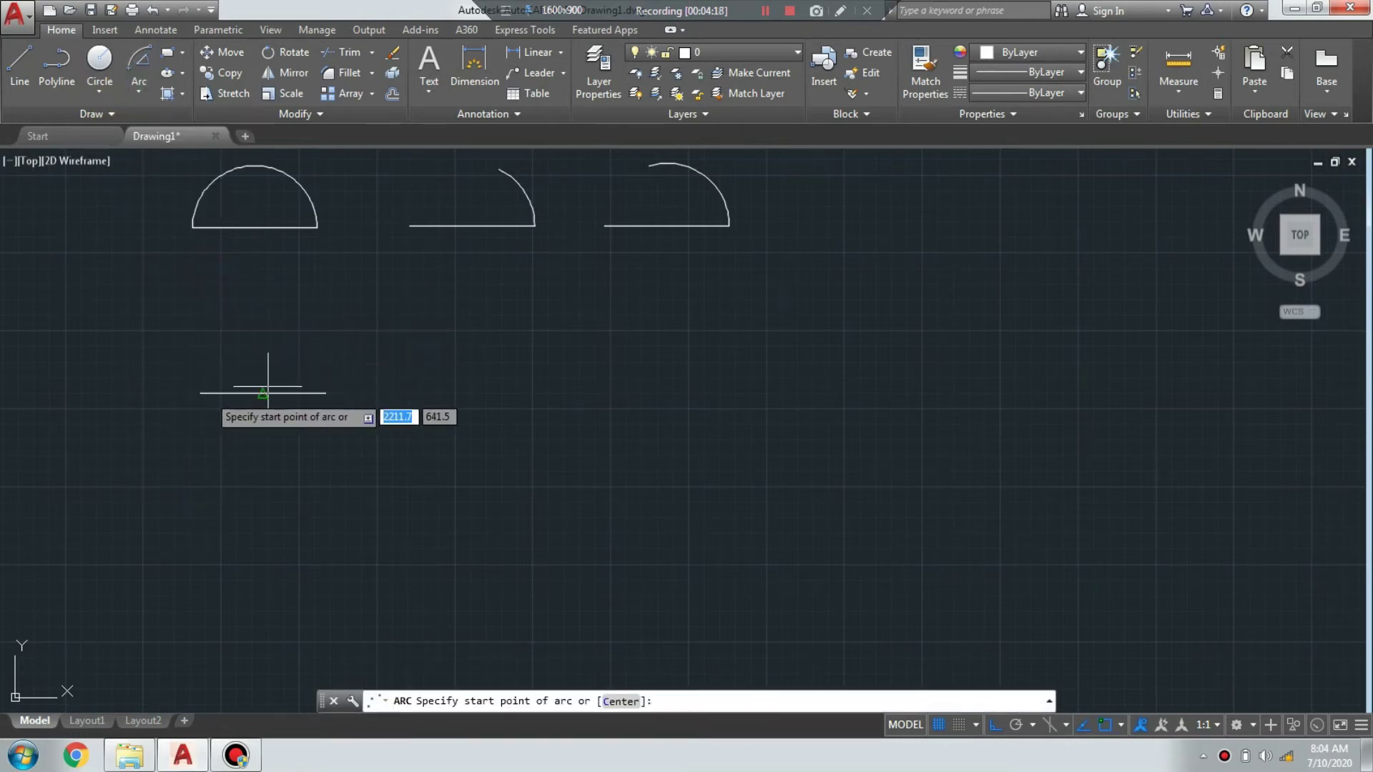
pyautogui.click(325, 393)
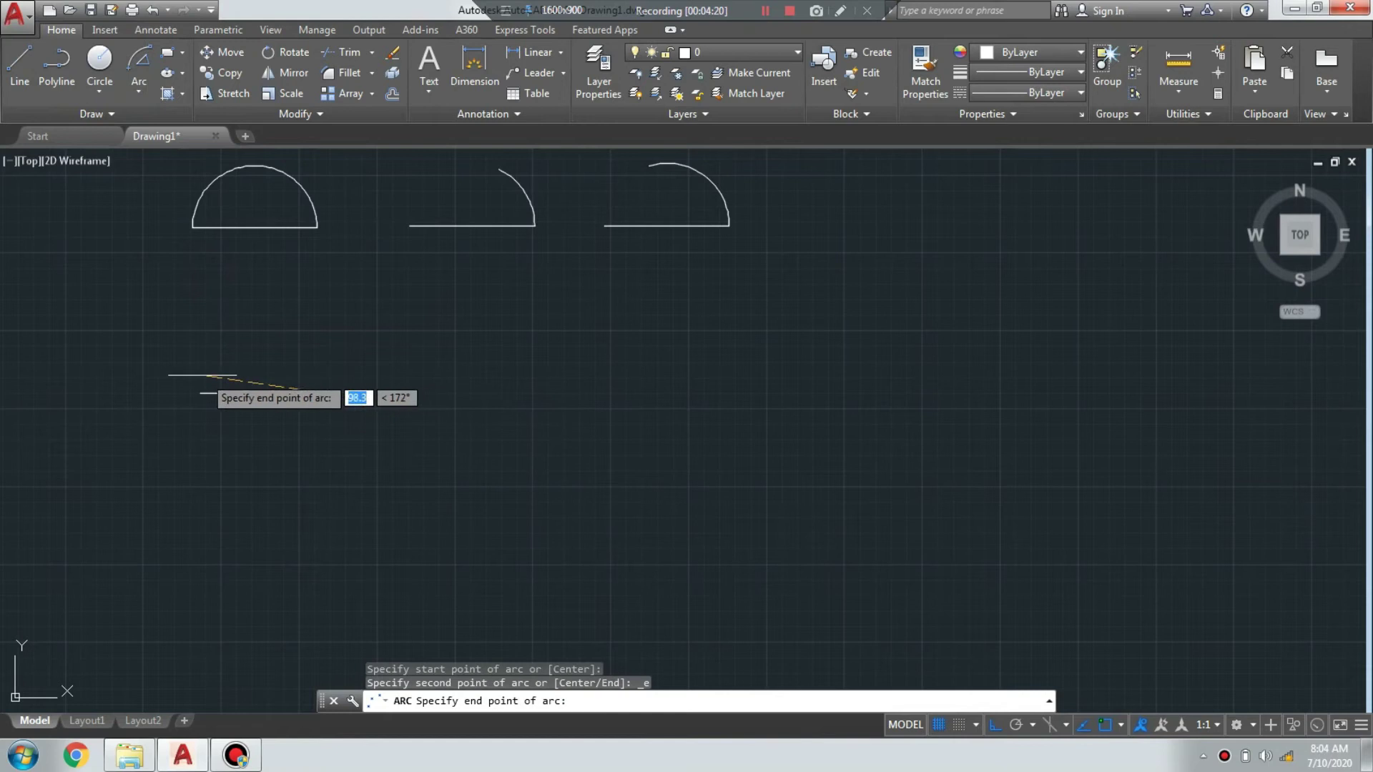
pyautogui.click(201, 393)
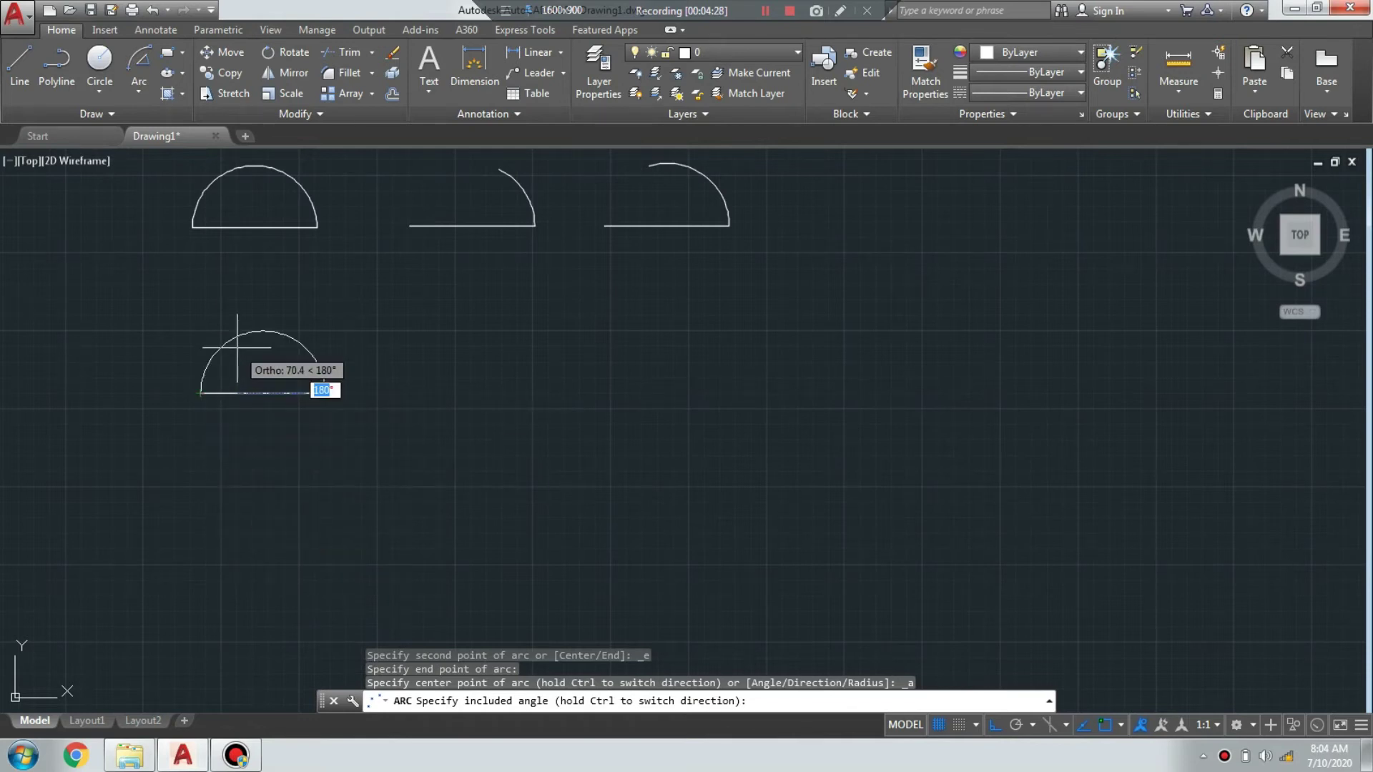
pyautogui.scroll(2, 237, 349)
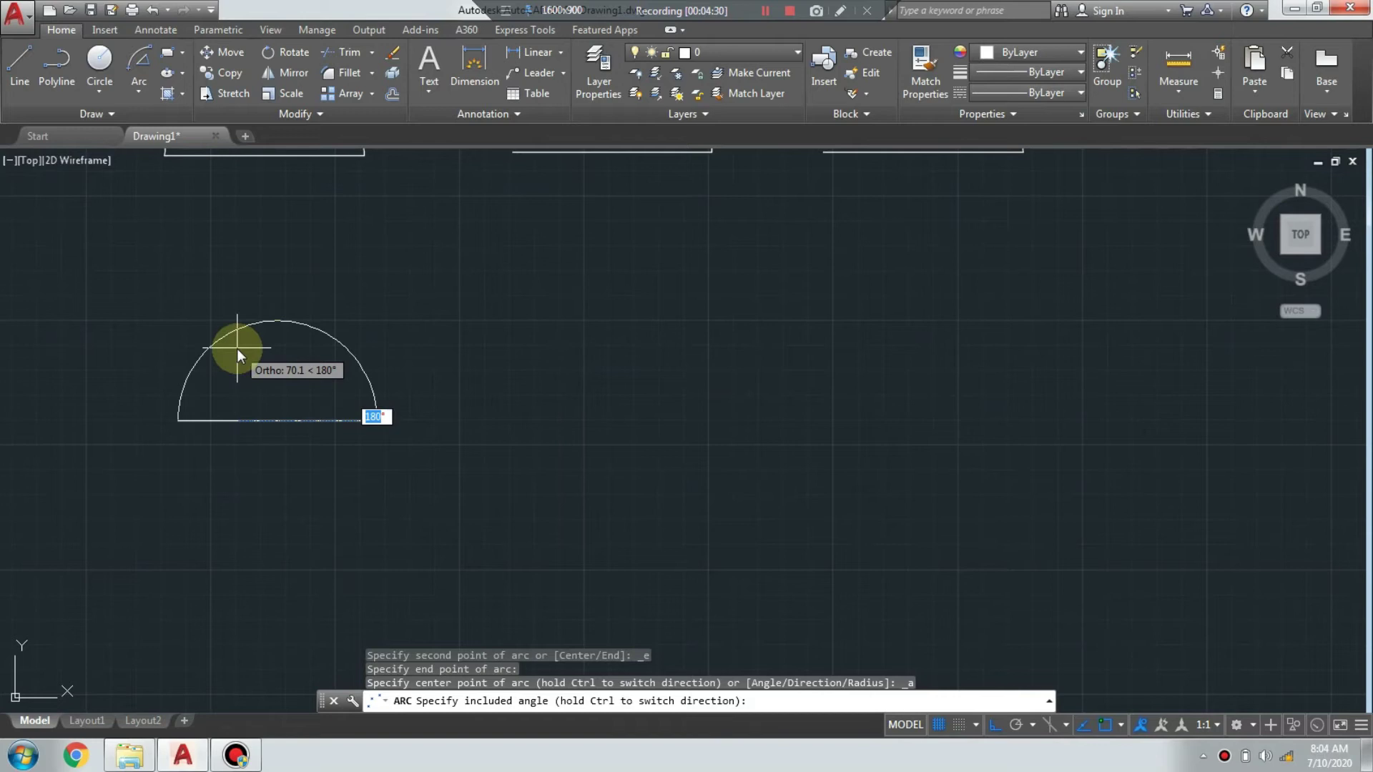
pyautogui.write('45')
pyautogui.press('Return')
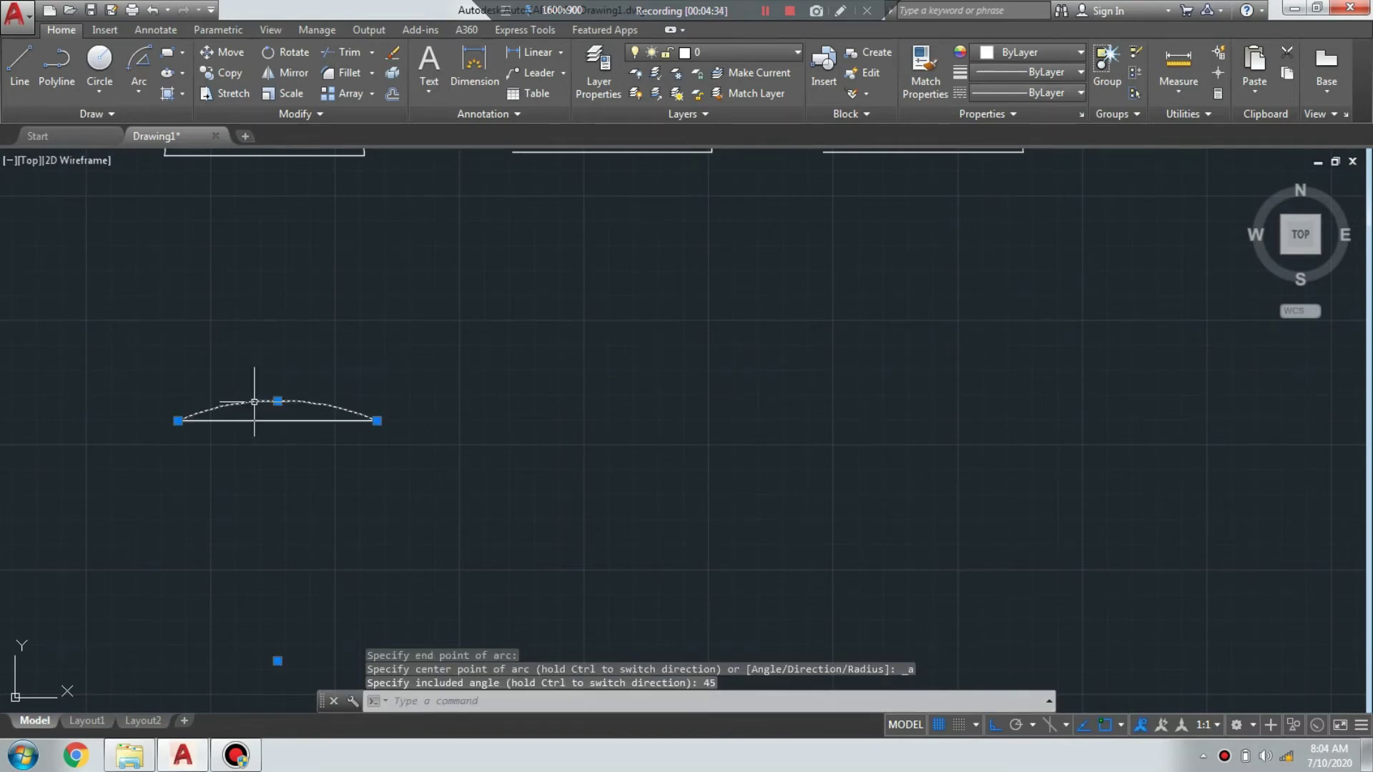
pyautogui.press('Delete')
pyautogui.click(130, 99)
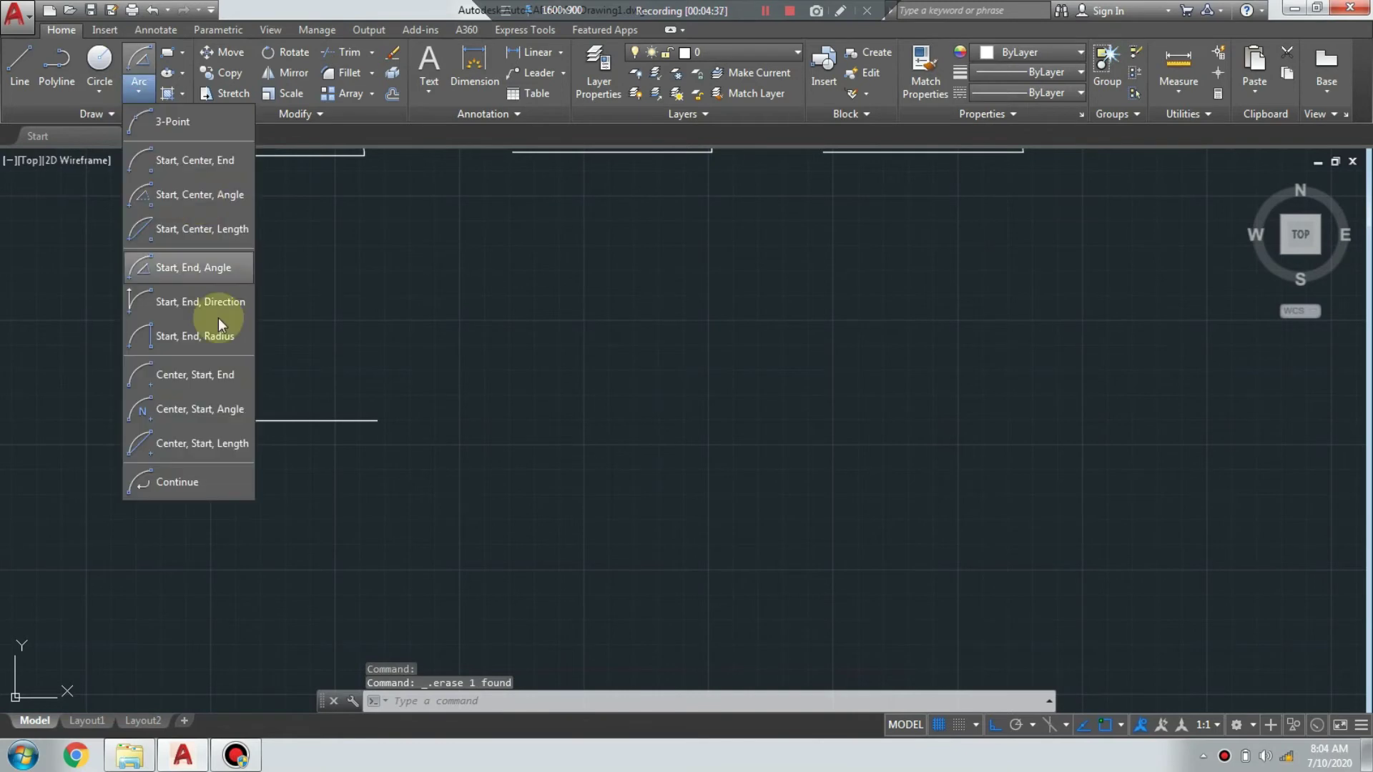
# - Draw a Start, End, Angle arc from the line's right to left end with 90° angle
pyautogui.click(215, 269)
pyautogui.click(378, 421)
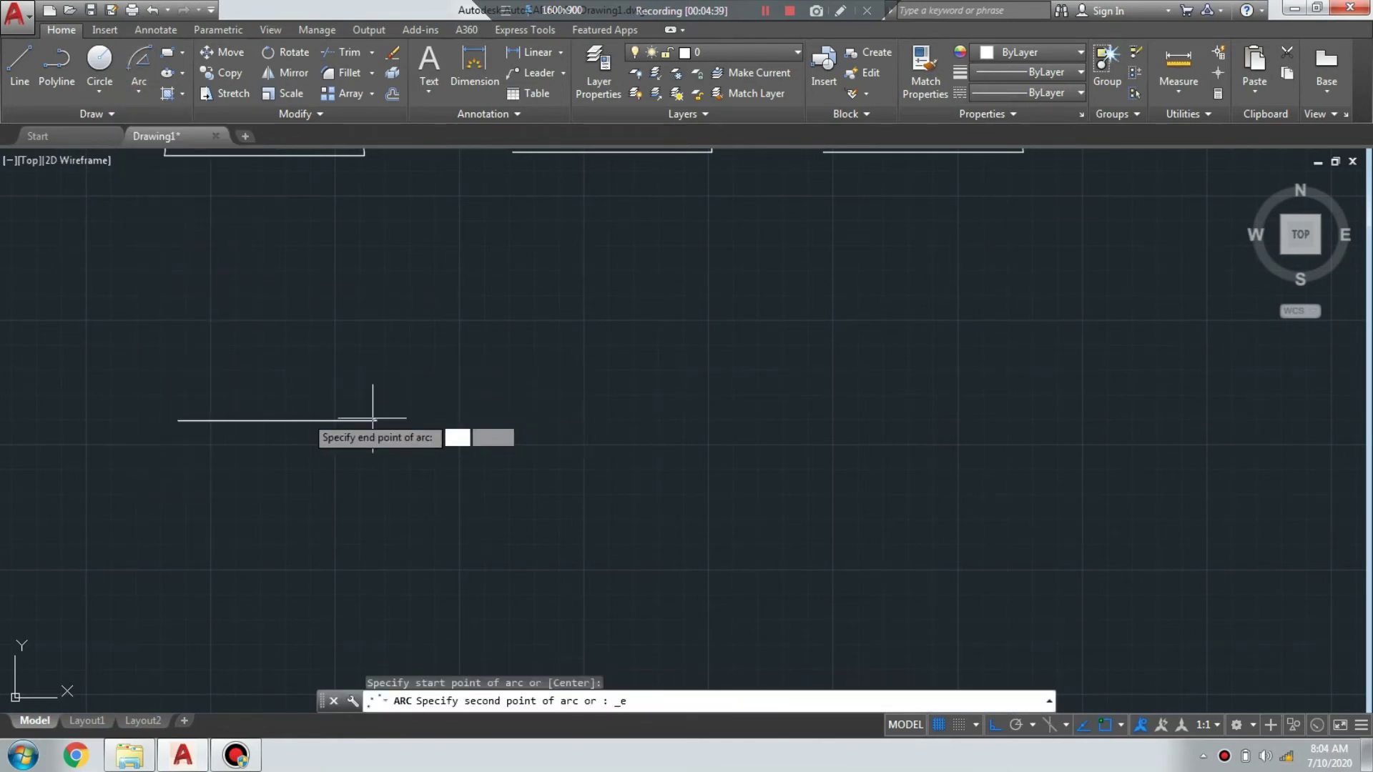
pyautogui.click(177, 421)
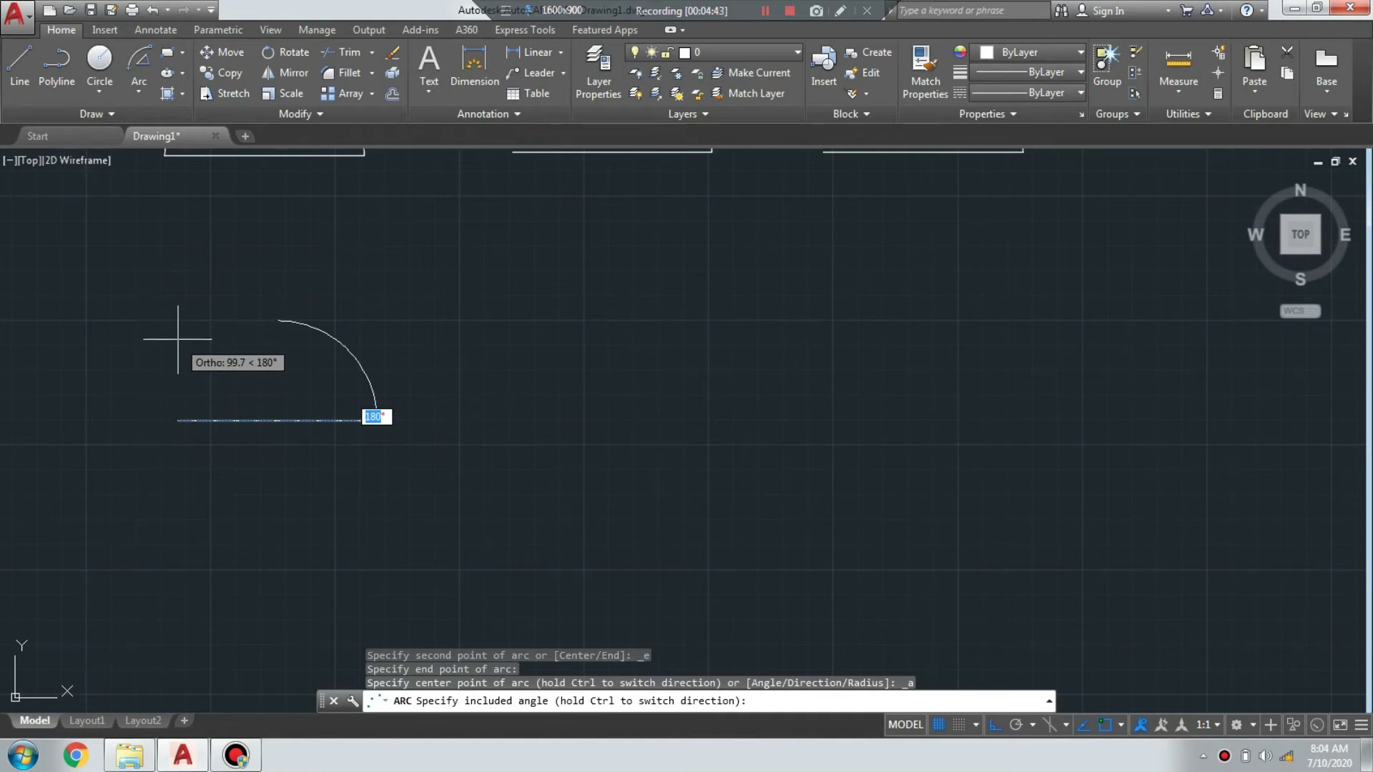
pyautogui.write('90')
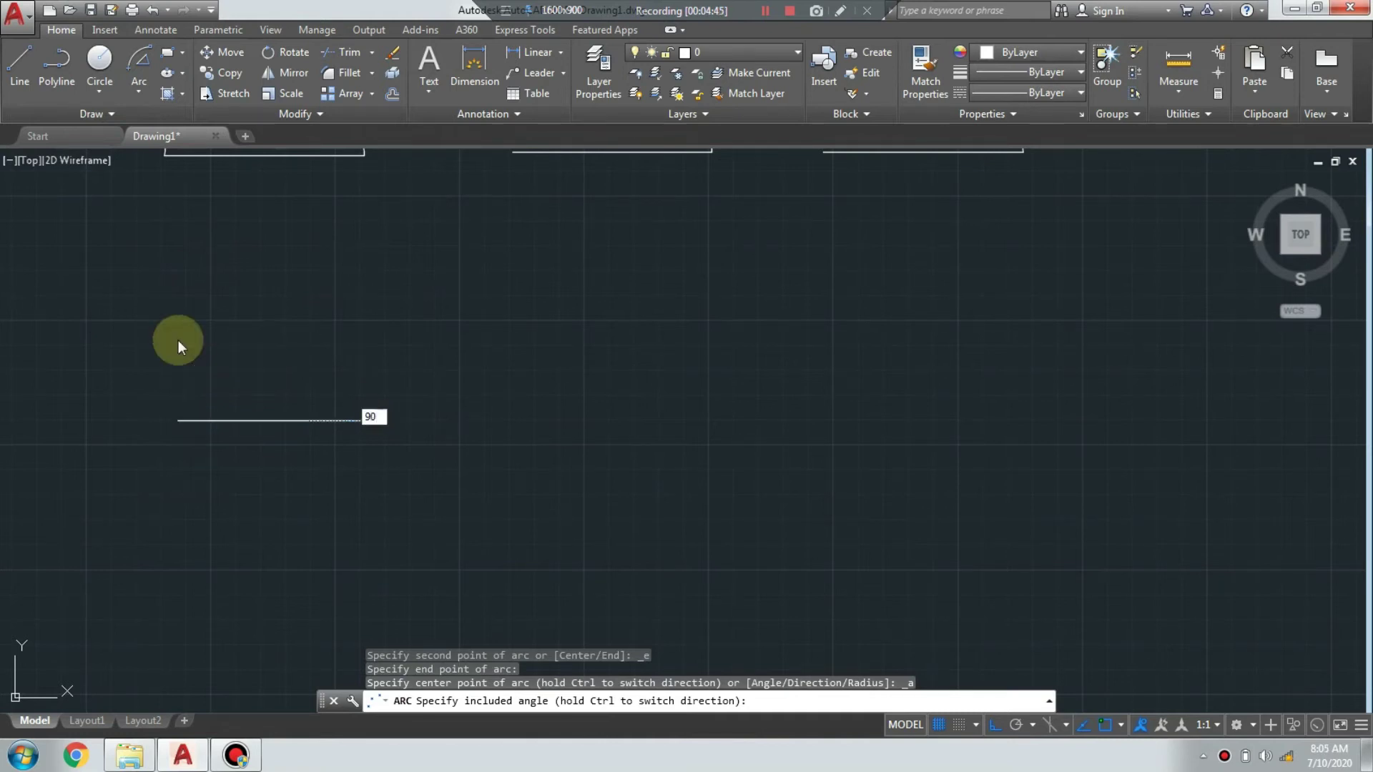
pyautogui.press('Return')
pyautogui.scroll(4, 269, 394)
pyautogui.scroll(-2, 278, 367)
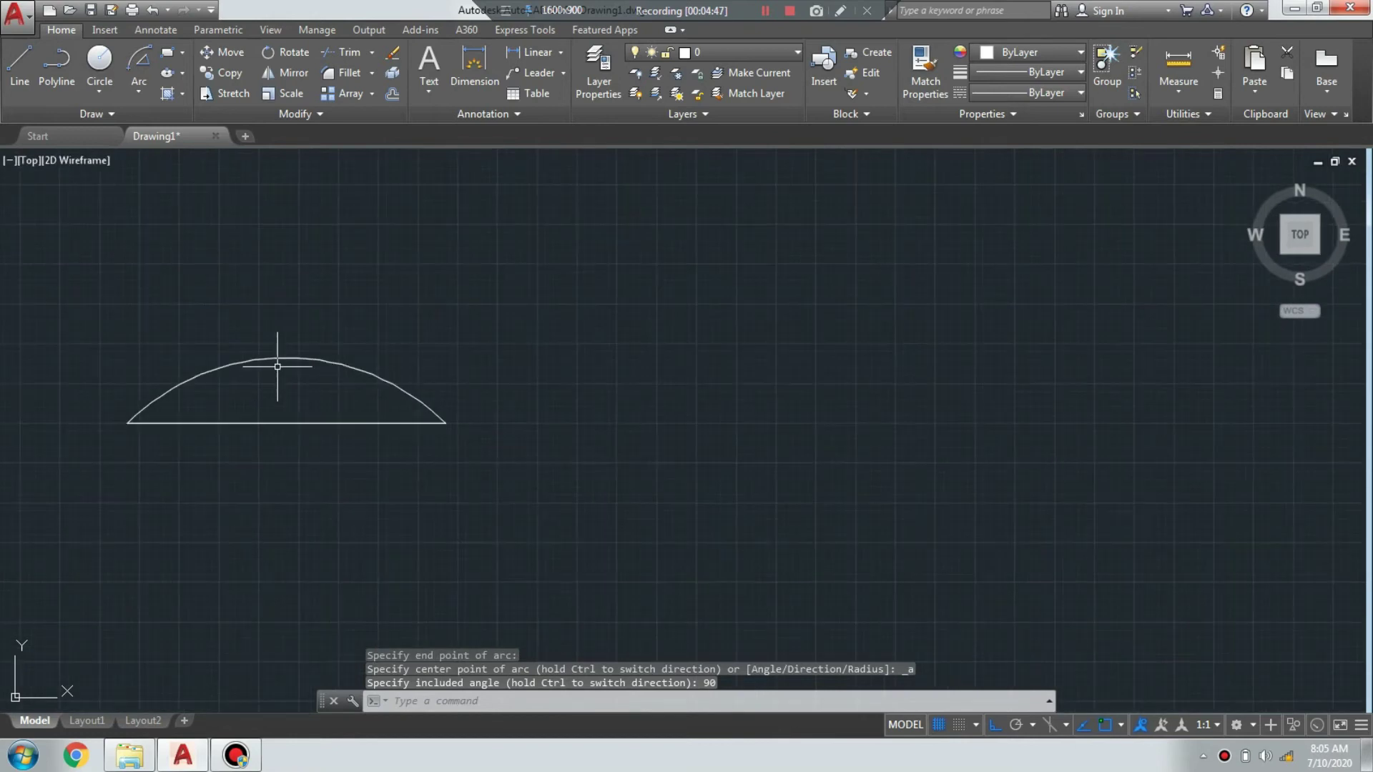
pyautogui.scroll(-2, 286, 372)
pyautogui.scroll(-4, 329, 386)
pyautogui.scroll(4, 343, 386)
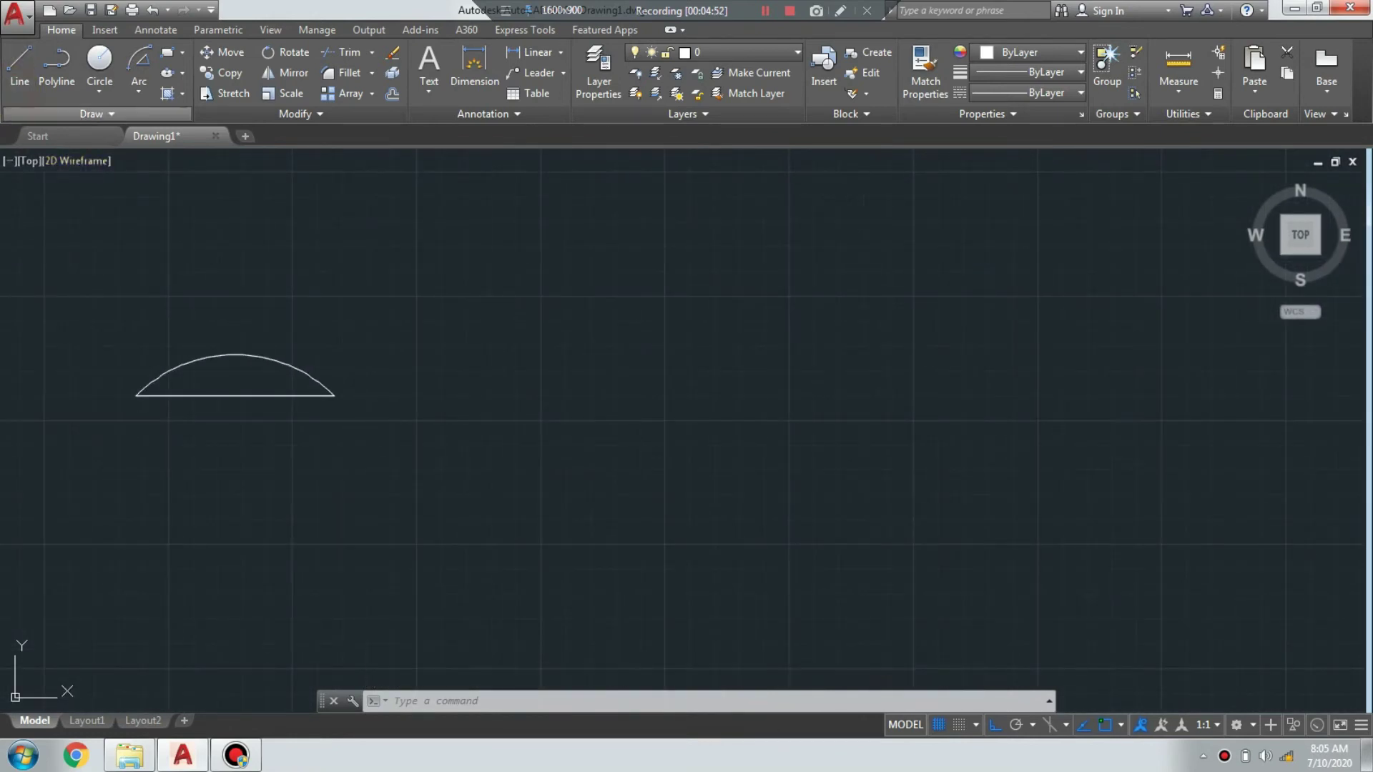
# - Draw another 100-unit base line beside the 90° arc
pyautogui.click(20, 68)
pyautogui.click(472, 384)
pyautogui.write('100')
pyautogui.press('Return')
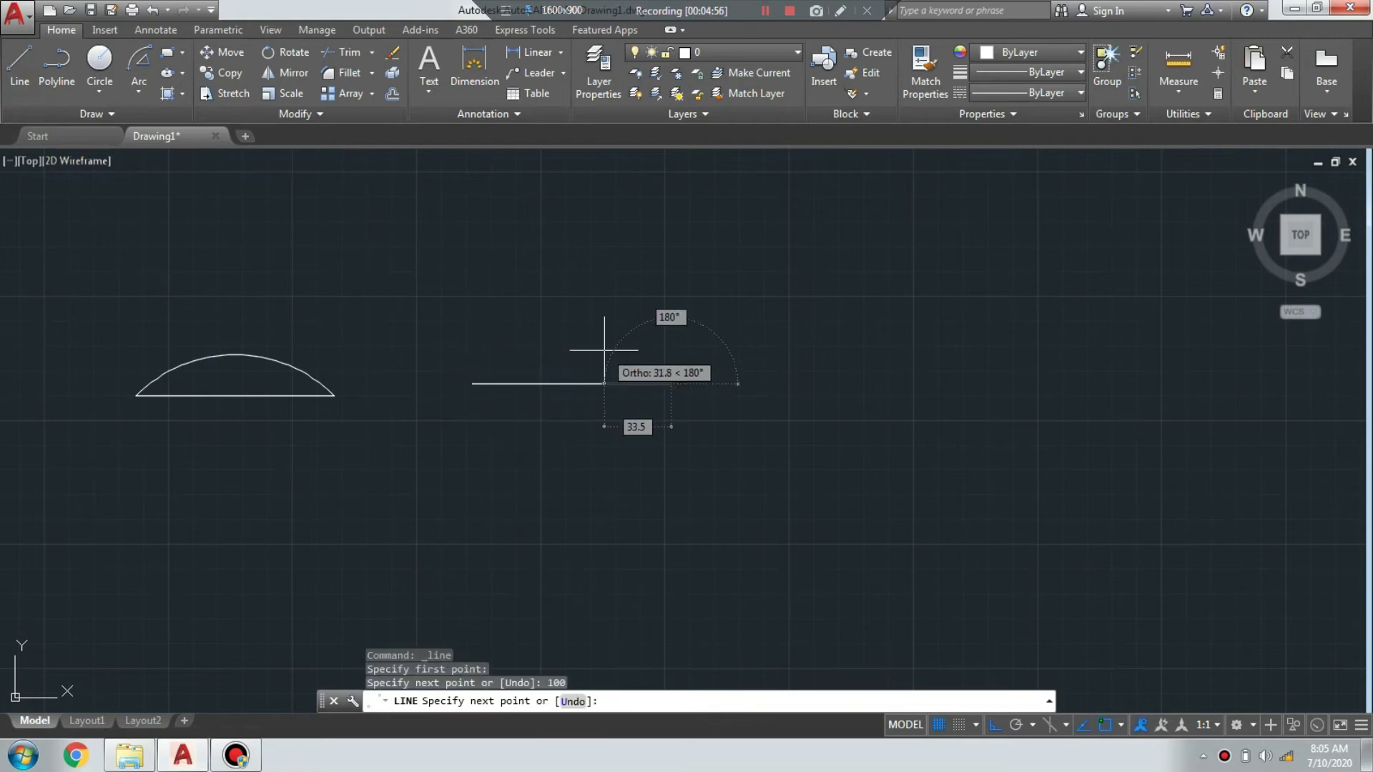
pyautogui.press('Escape')
# - Add a Start, End, Direction semicircle between the line ends, with tangent pointing downward
pyautogui.click(132, 101)
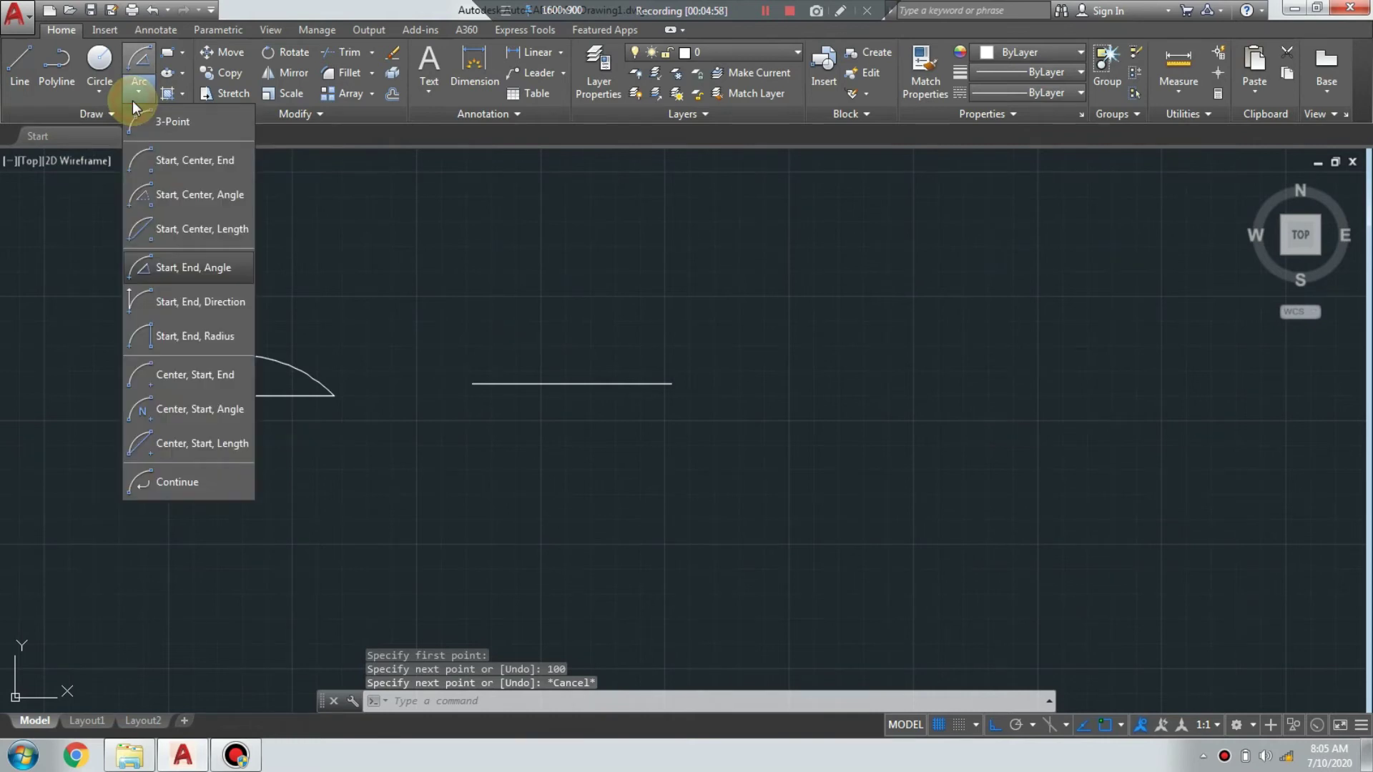
pyautogui.click(197, 307)
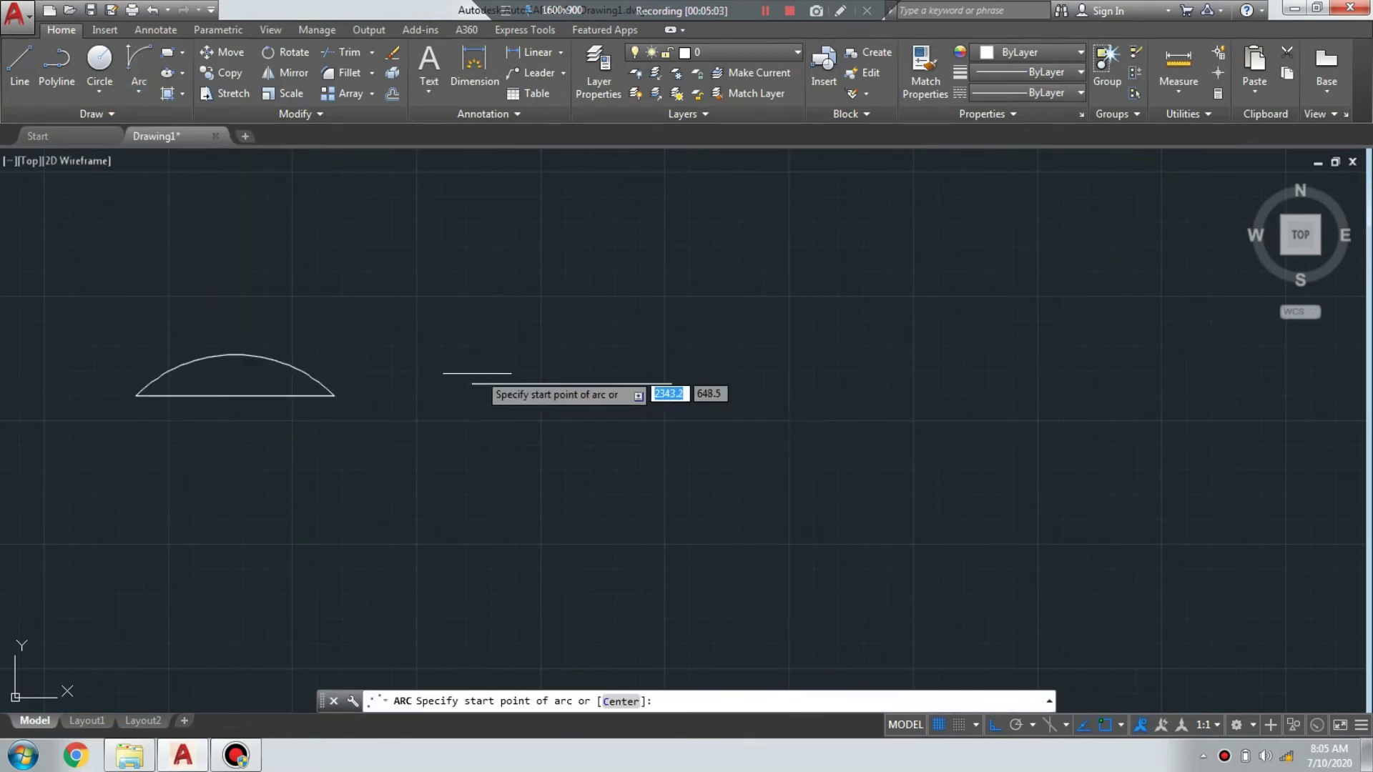
pyautogui.click(472, 384)
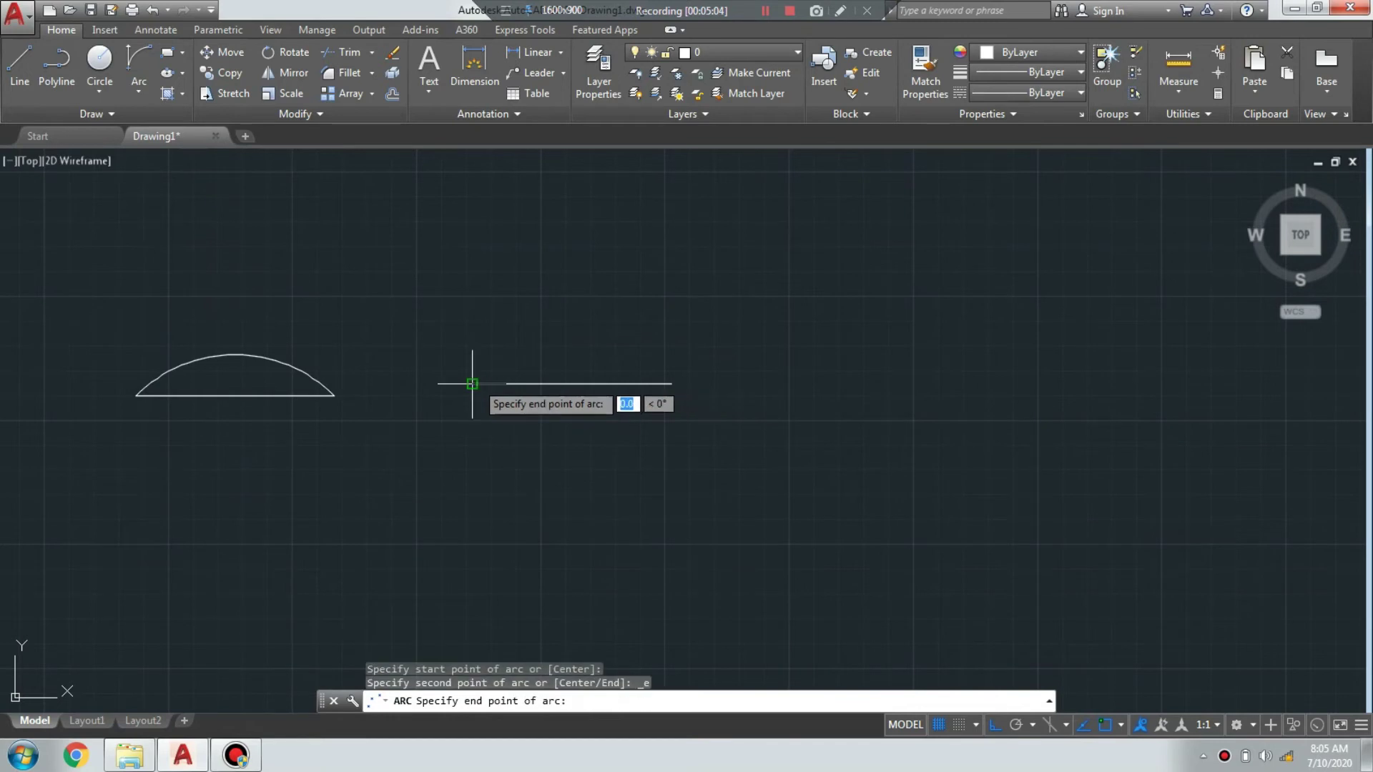
pyautogui.click(670, 384)
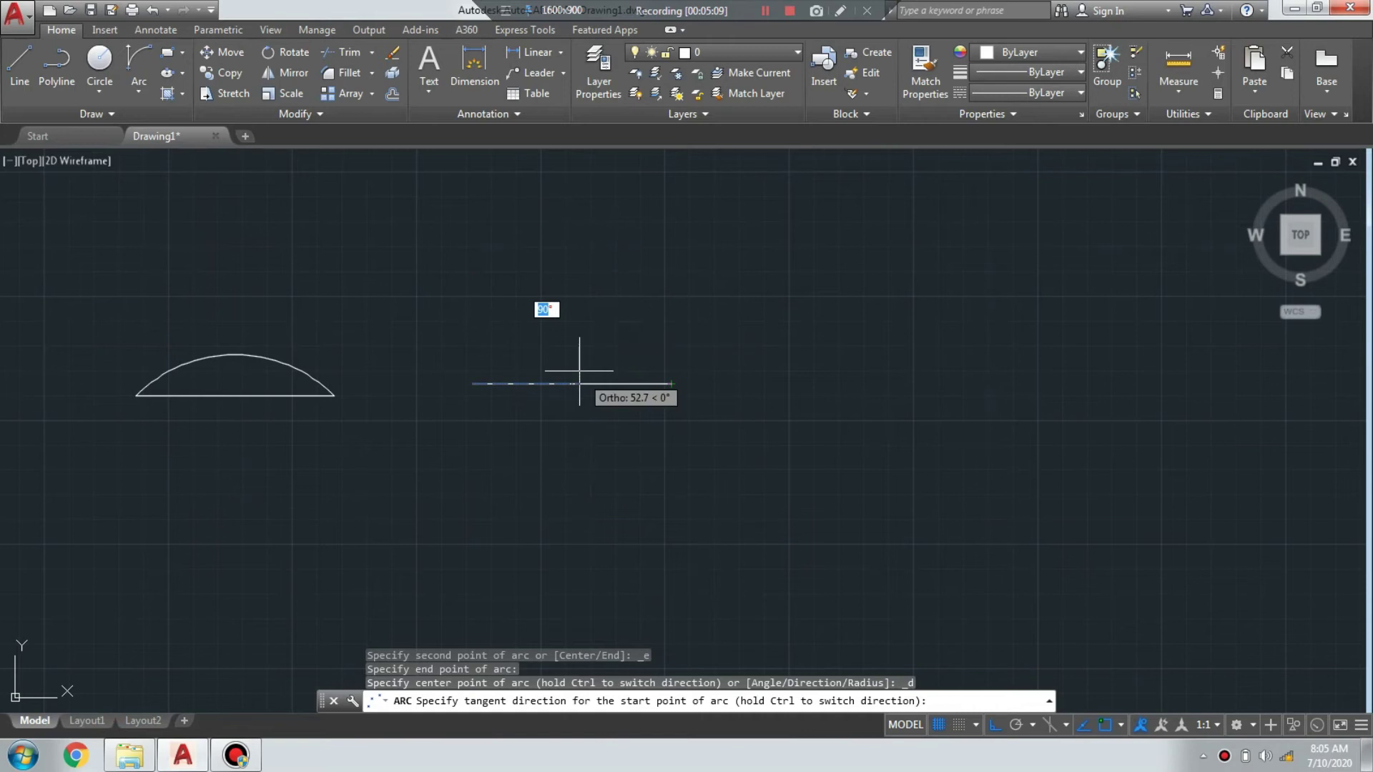
pyautogui.press('Escape')
pyautogui.press('space')
pyautogui.click(472, 384)
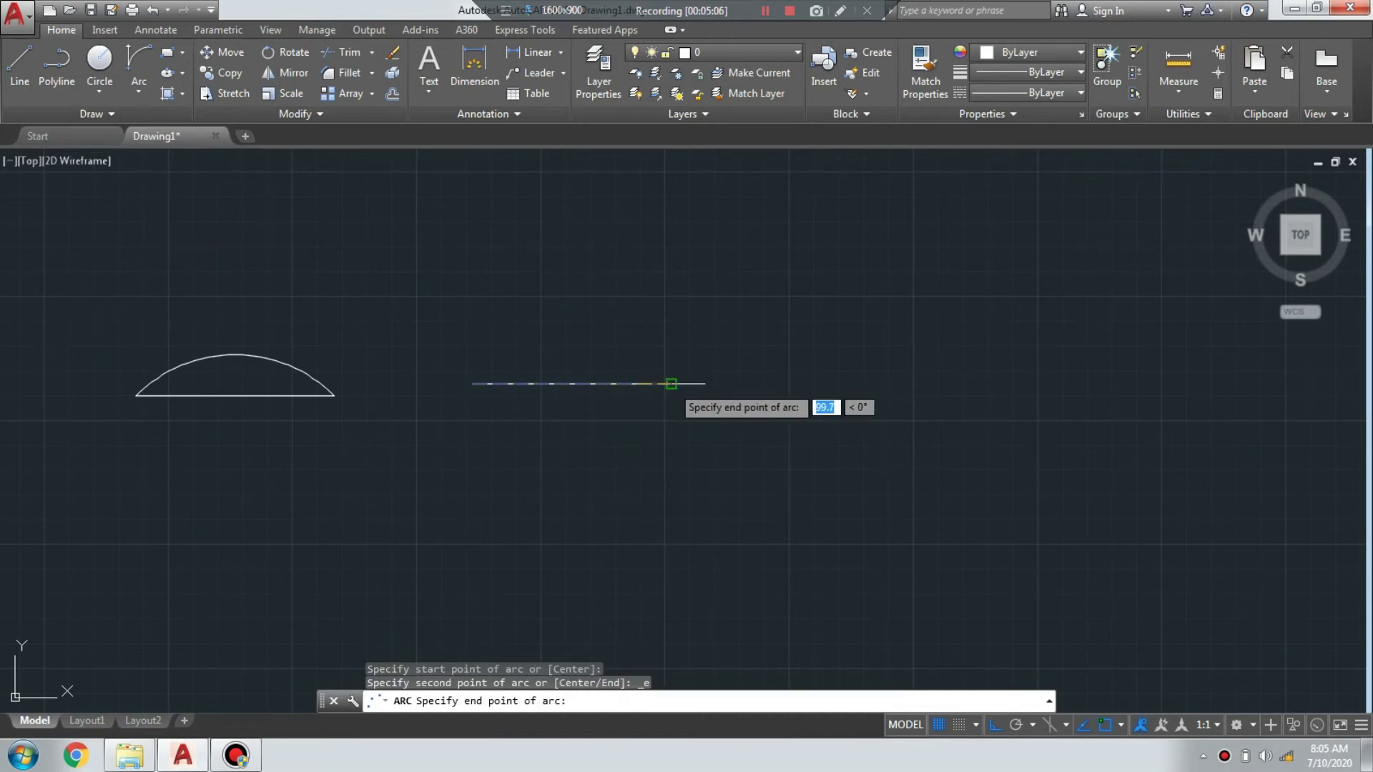
pyautogui.click(671, 384)
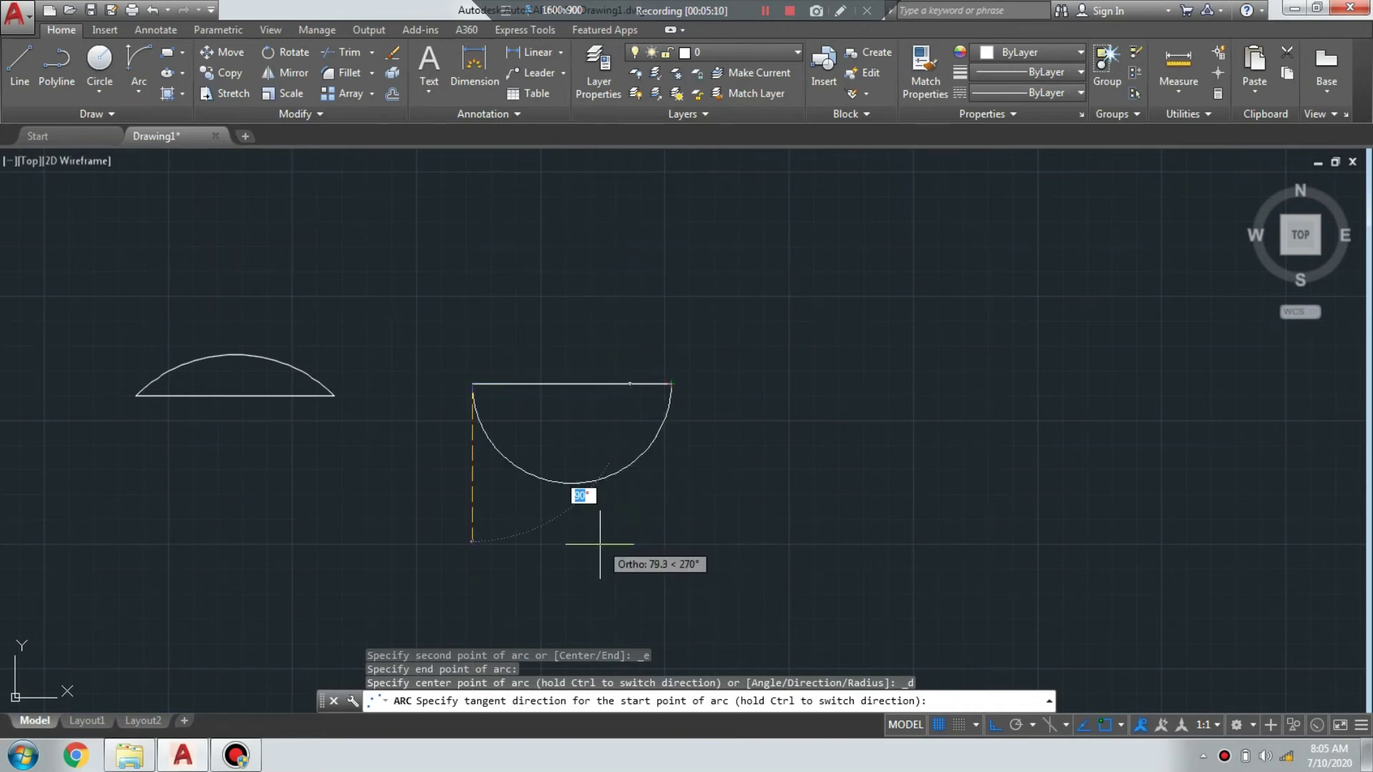
pyautogui.click(632, 551)
pyautogui.scroll(-2, 653, 499)
pyautogui.scroll(2, 168, 283)
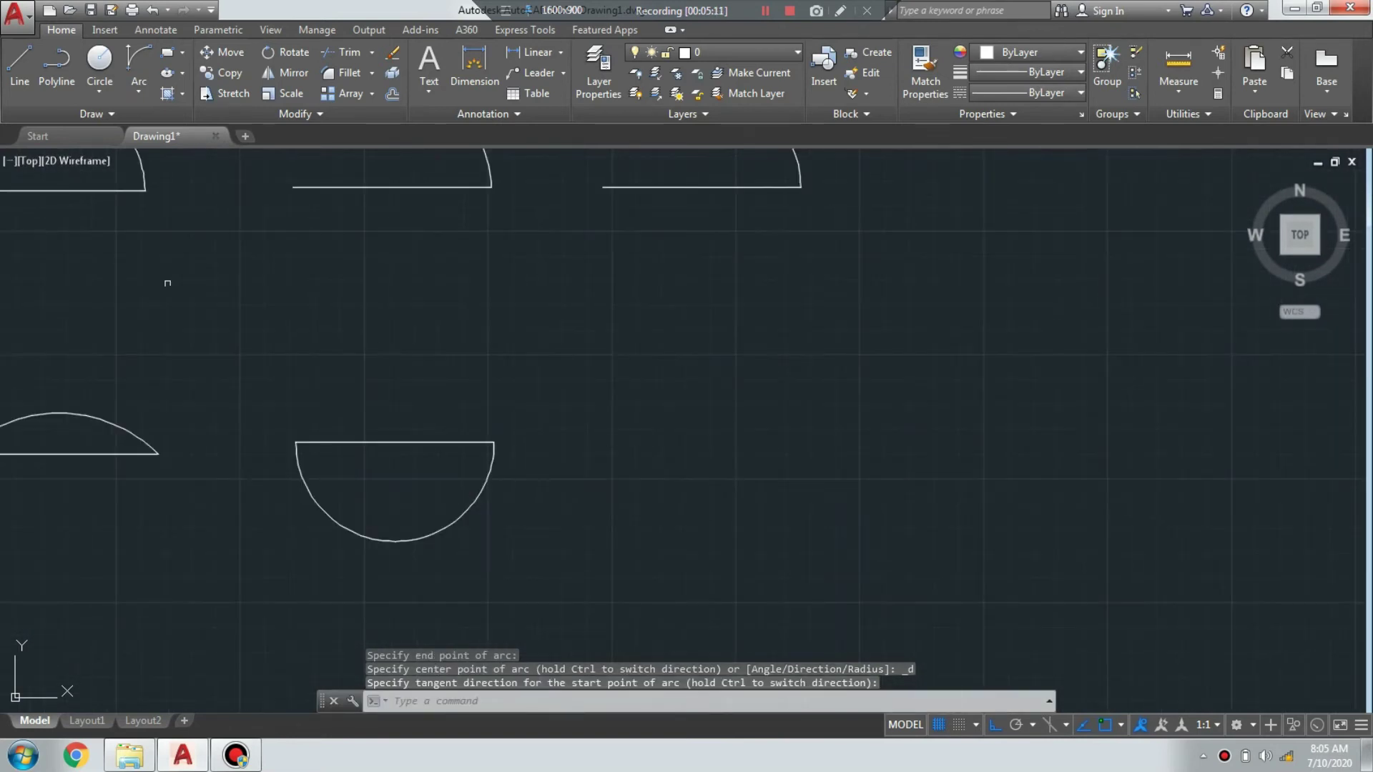
pyautogui.click(33, 82)
# - Draw a third 100-unit base line in the second row
pyautogui.click(631, 439)
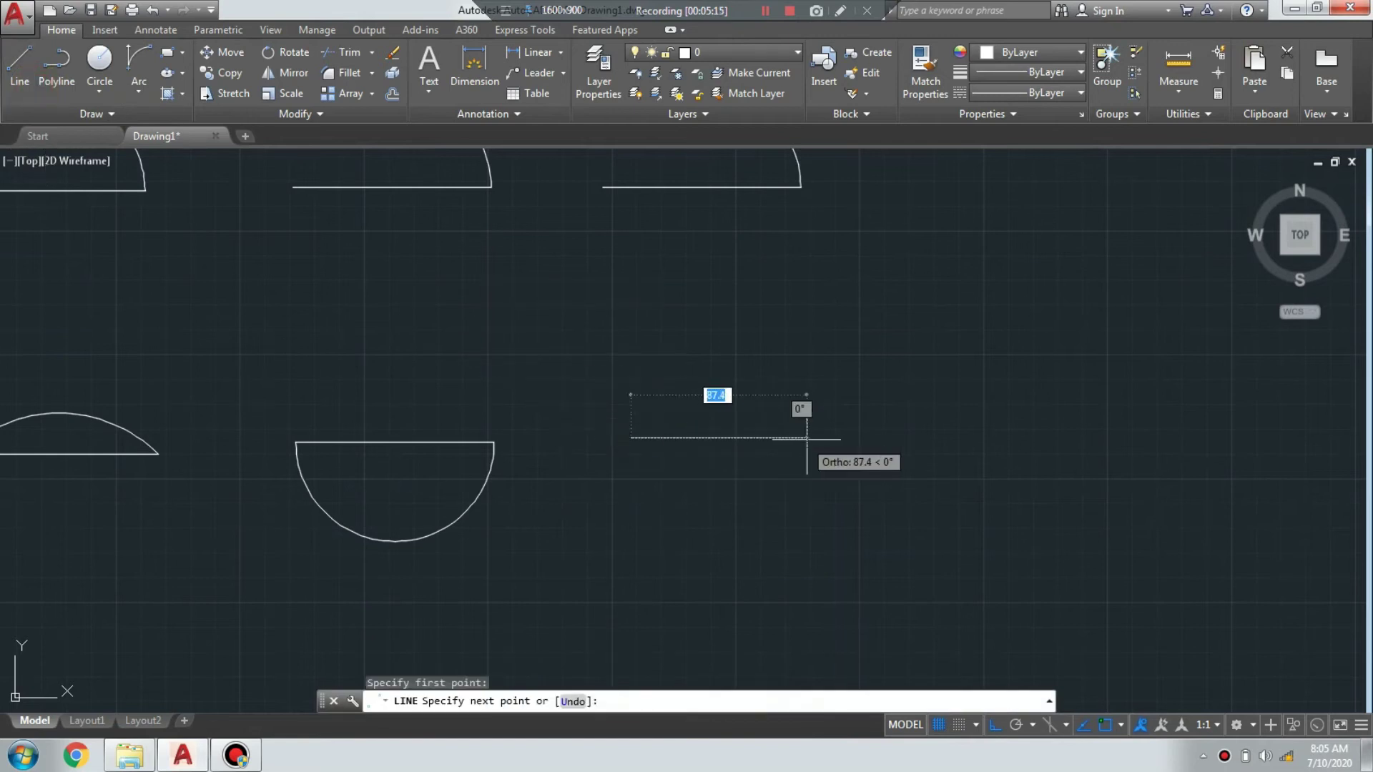
pyautogui.write('100')
pyautogui.press('Return')
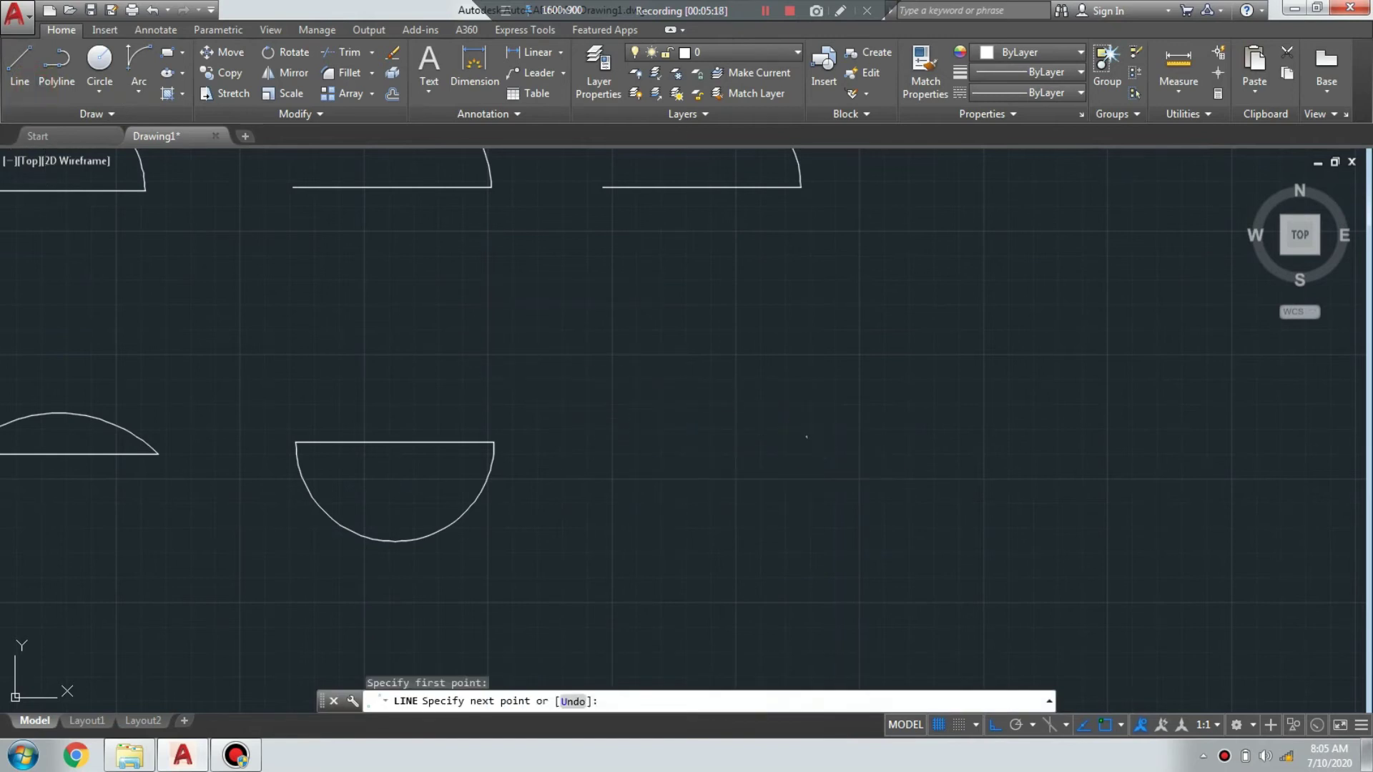
pyautogui.press('Escape')
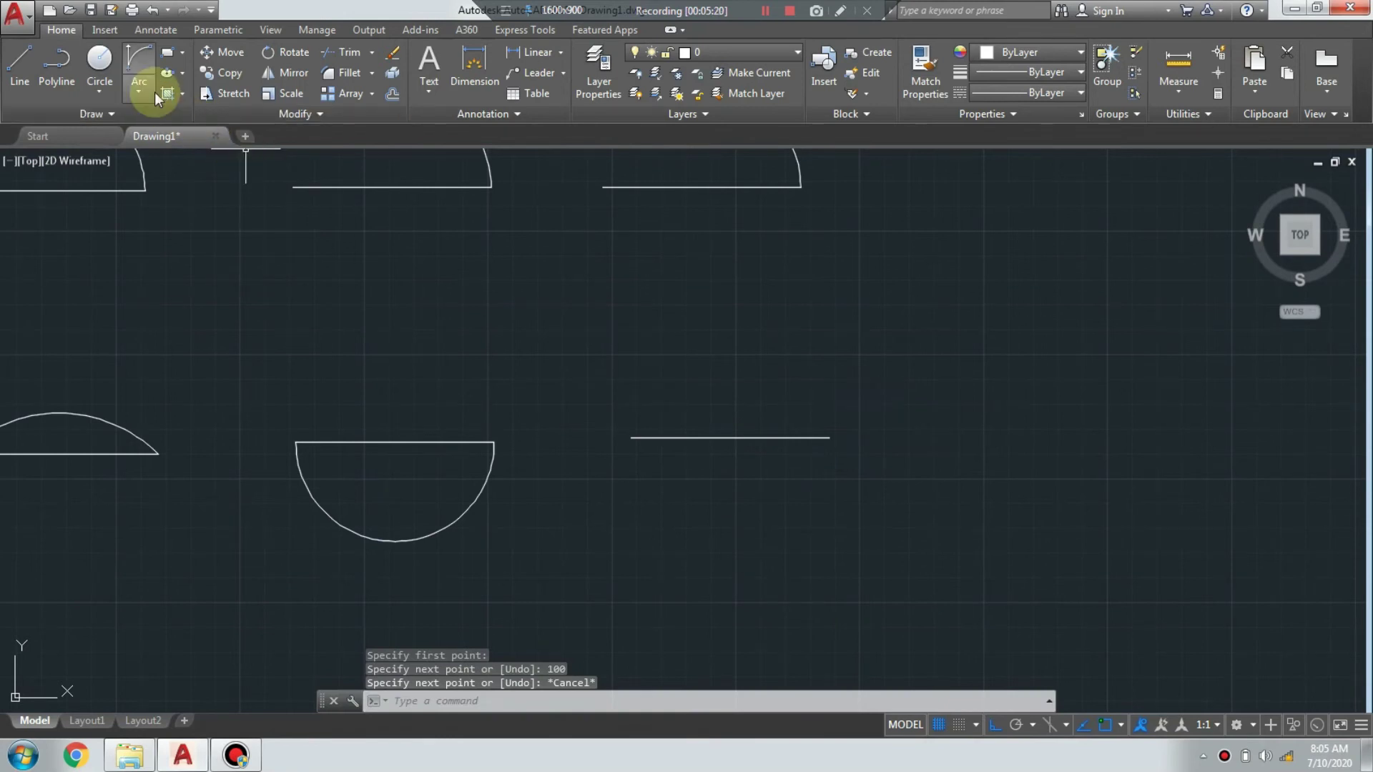
# - Add a Start, End, Radius arc of radius 40 from the right to the left end
pyautogui.click(154, 91)
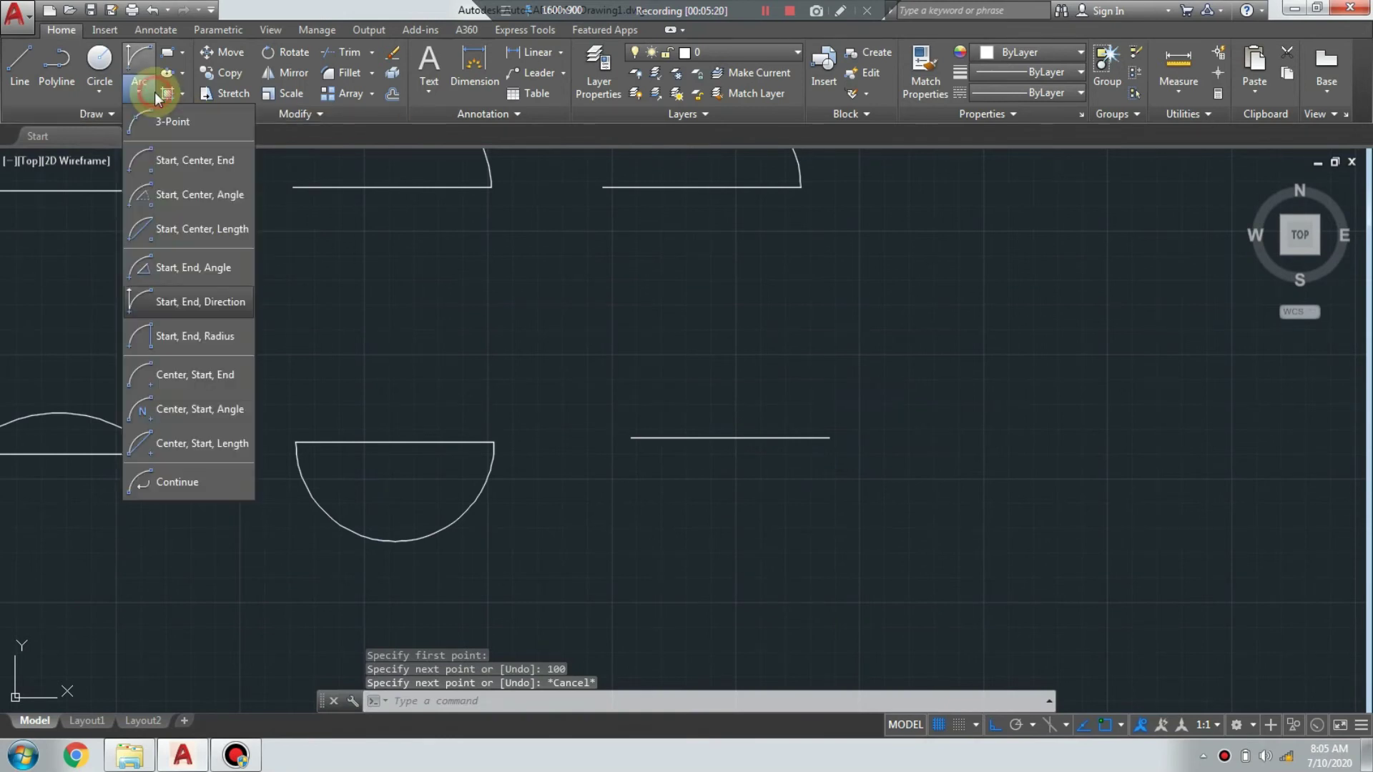
pyautogui.click(208, 341)
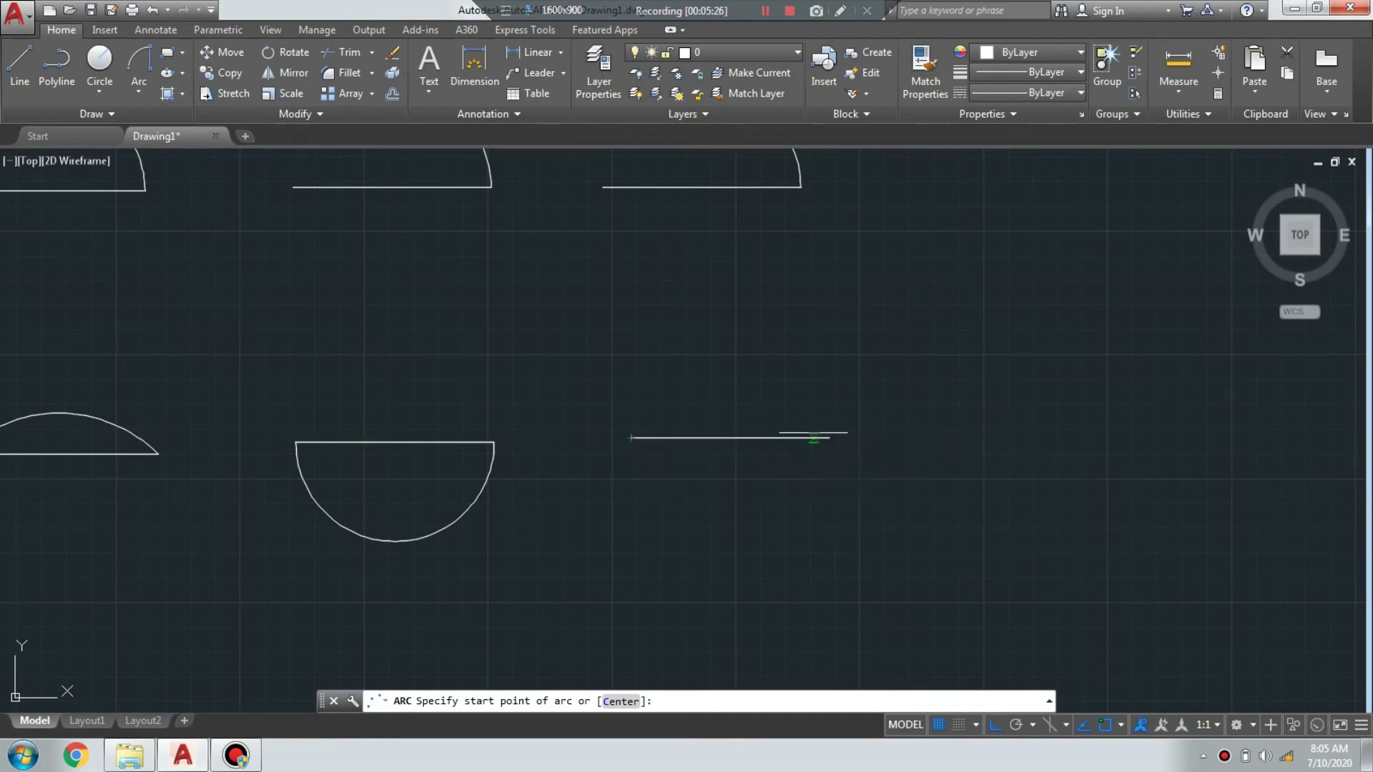
pyautogui.click(829, 438)
pyautogui.click(630, 437)
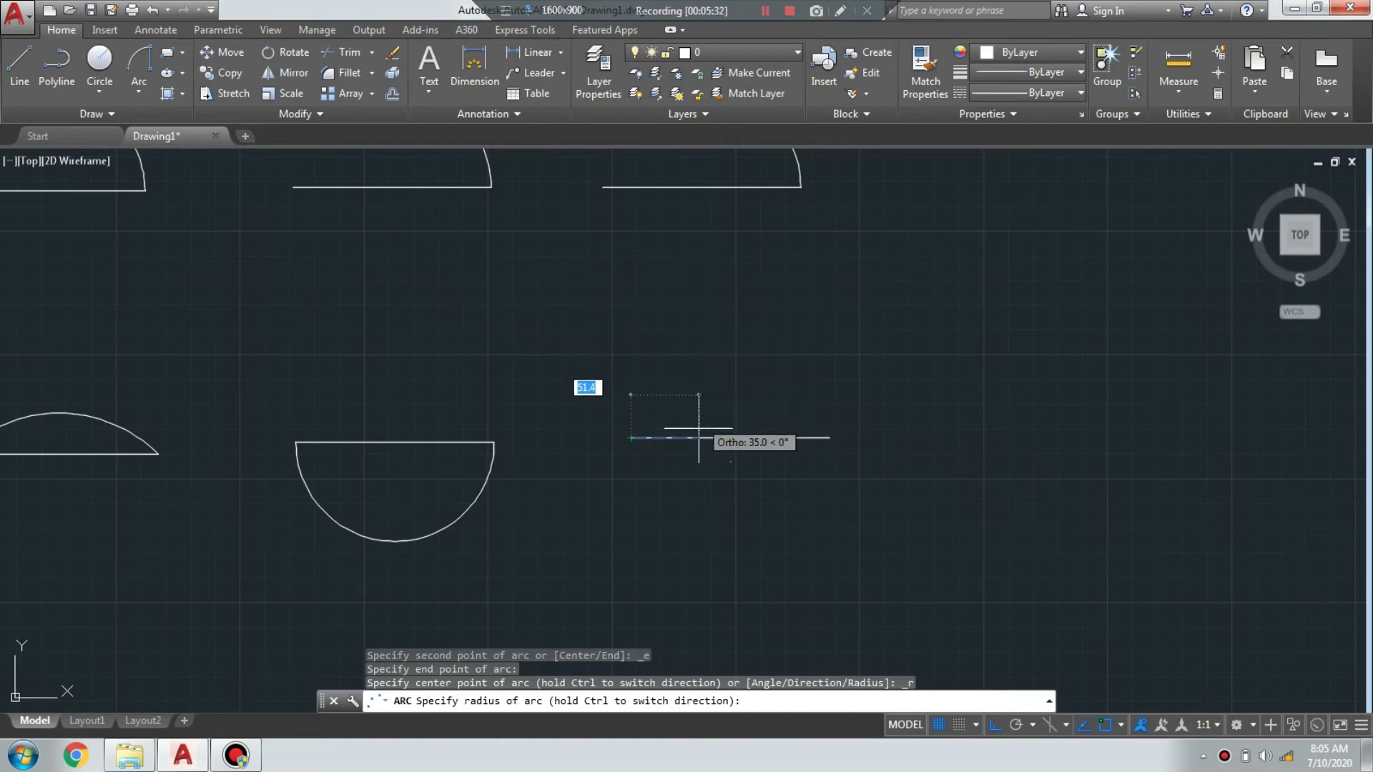
pyautogui.write('40')
pyautogui.press('Return')
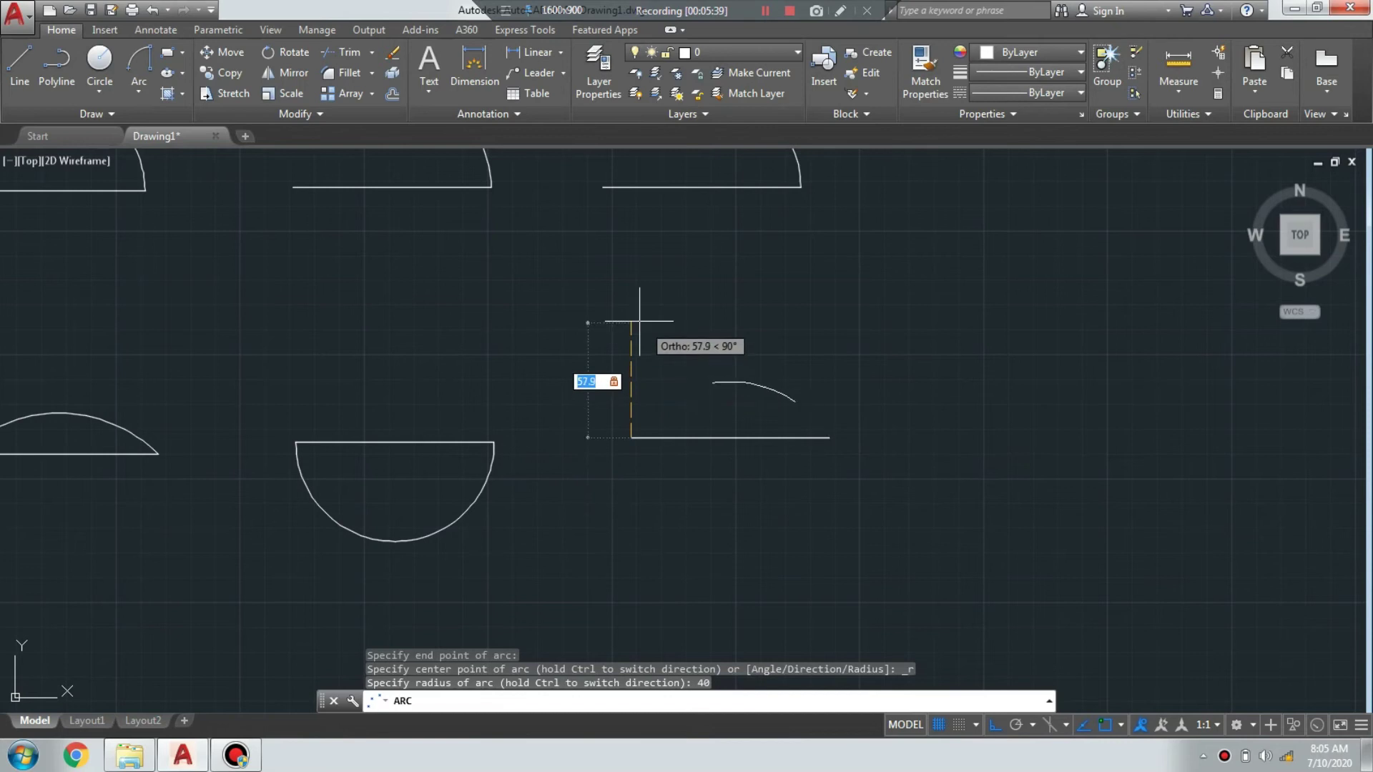
pyautogui.press('Escape')
pyautogui.scroll(2, 840, 387)
pyautogui.scroll(-3, 705, 395)
pyautogui.scroll(-2, 229, 336)
pyautogui.moveTo(230, 337)
pyautogui.mouseDown(button='middle')
pyautogui.moveTo(271, 327)
pyautogui.moveTo(302, 270)
pyautogui.mouseUp(button='middle')
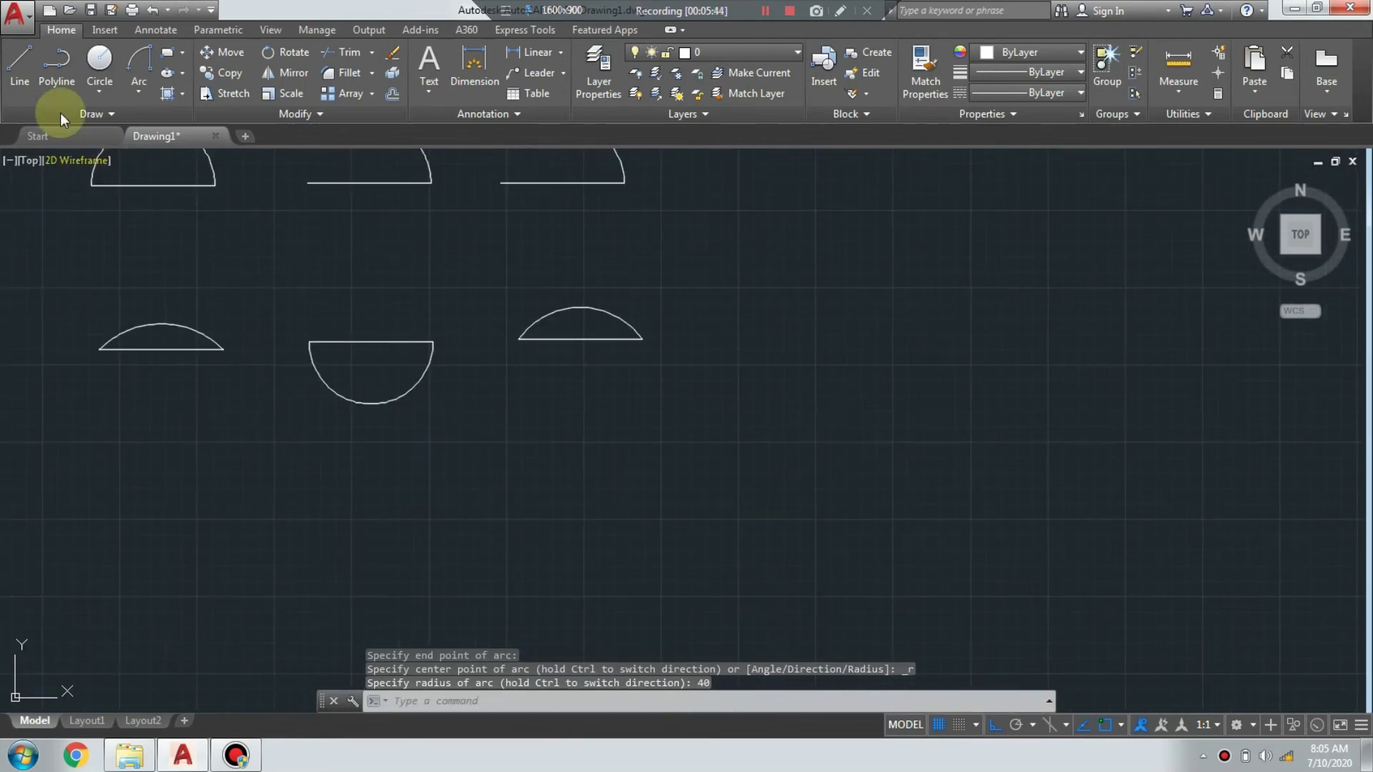
# - Start a Center, Start, End arc without a base line, then abandon it
pyautogui.click(139, 93)
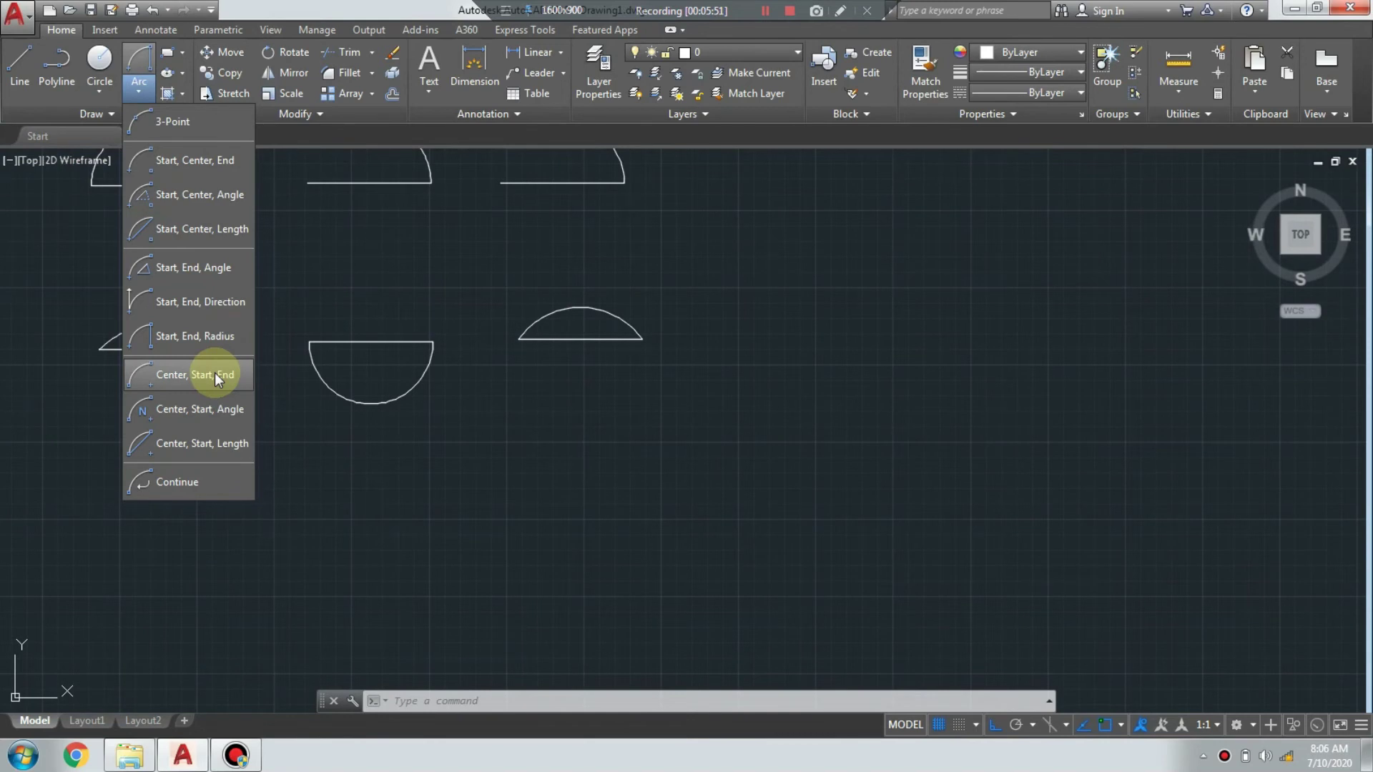
pyautogui.click(154, 381)
pyautogui.click(158, 539)
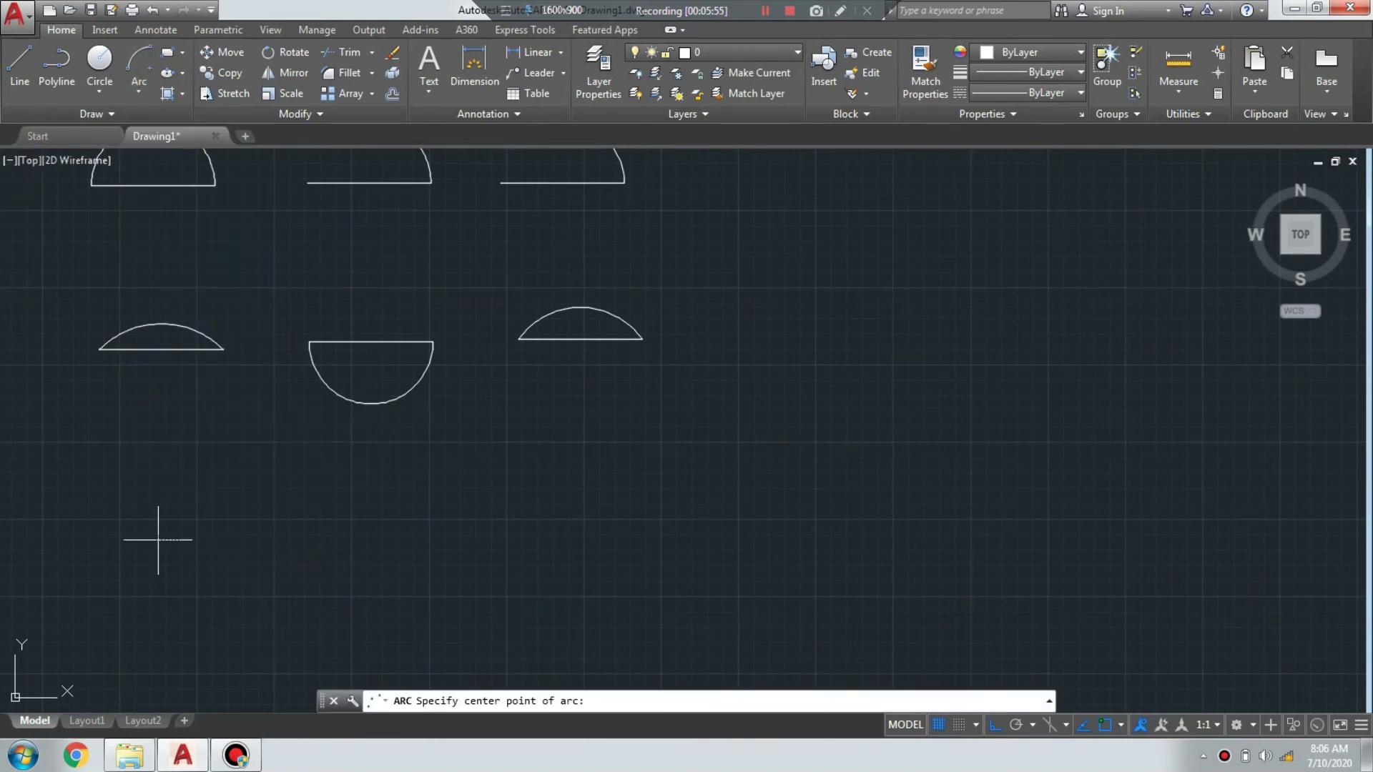
pyautogui.click(239, 536)
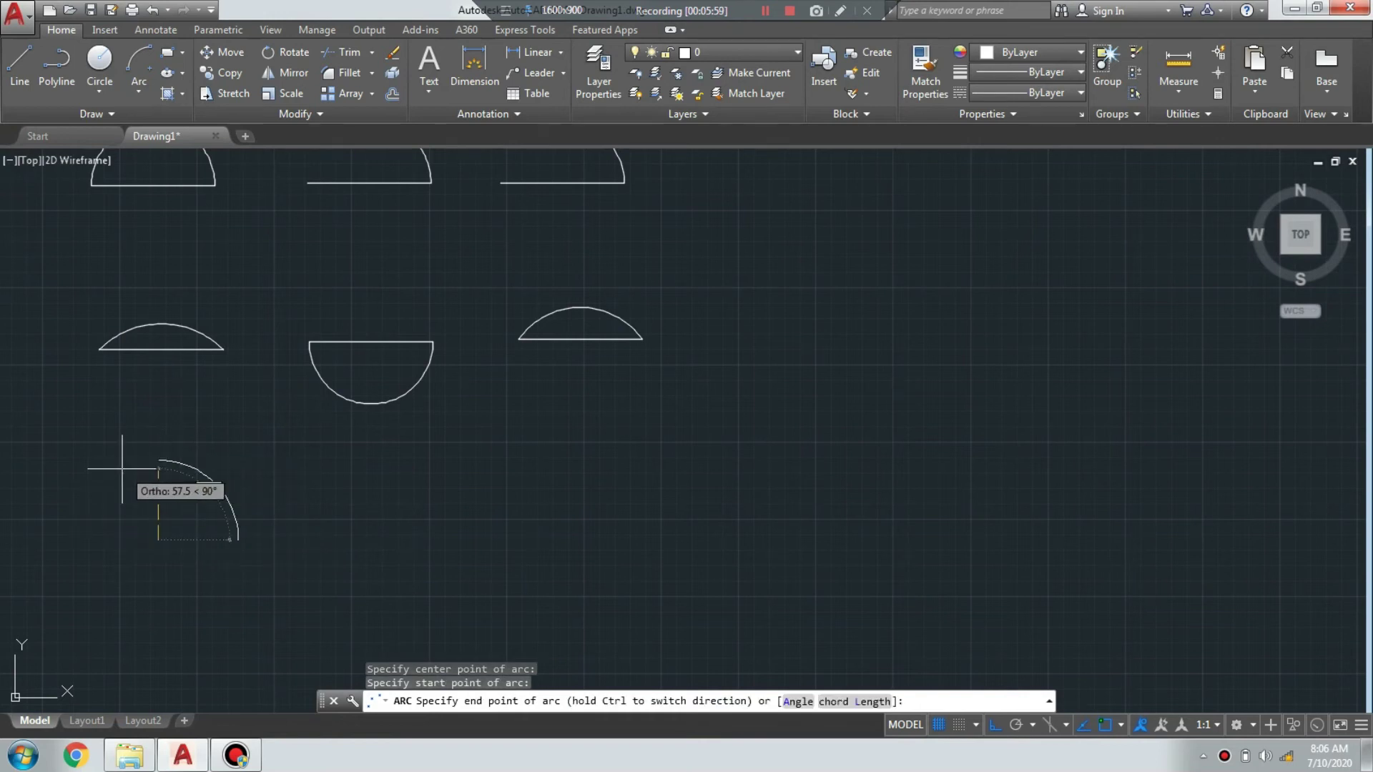
pyautogui.press('Escape')
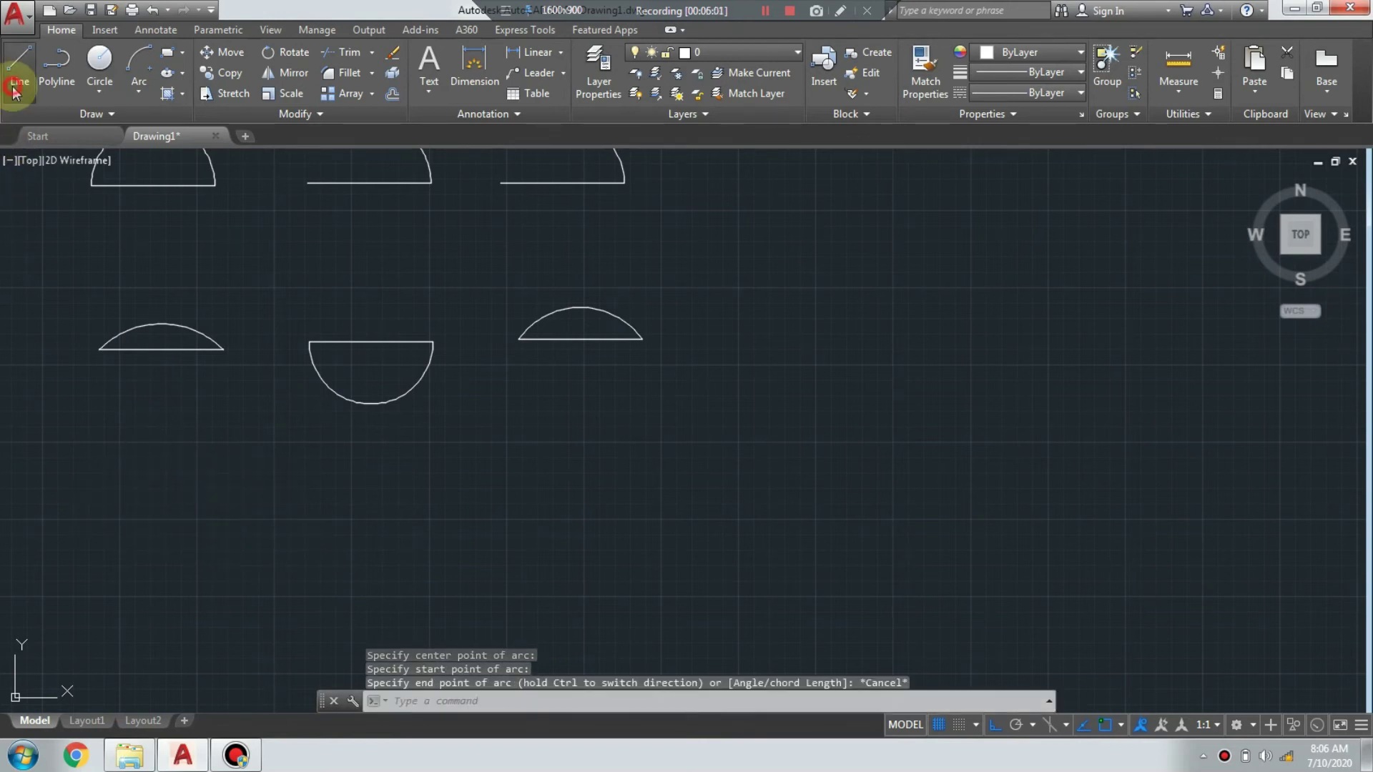
# - Draw a 100-unit base line starting a third row below the first arcs
pyautogui.click(19, 68)
pyautogui.click(101, 539)
pyautogui.write('00')
pyautogui.press('Return')
pyautogui.press('Escape')
pyautogui.moveTo(230, 480); pyautogui.dragTo(298, 497, button='middle')
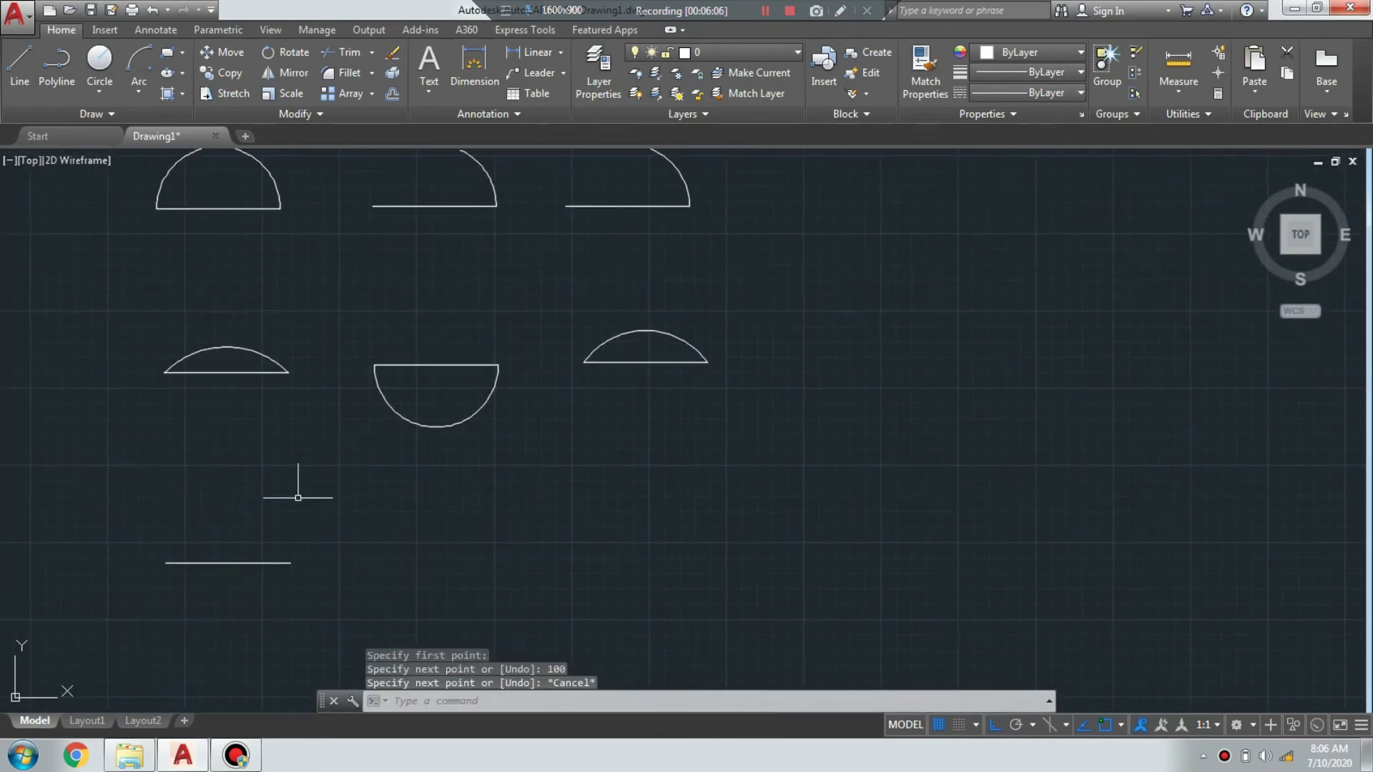
# - Add a Center, Start, End arc centred on the midpoint, from right end, Ortho off
pyautogui.click(137, 92)
pyautogui.click(240, 379)
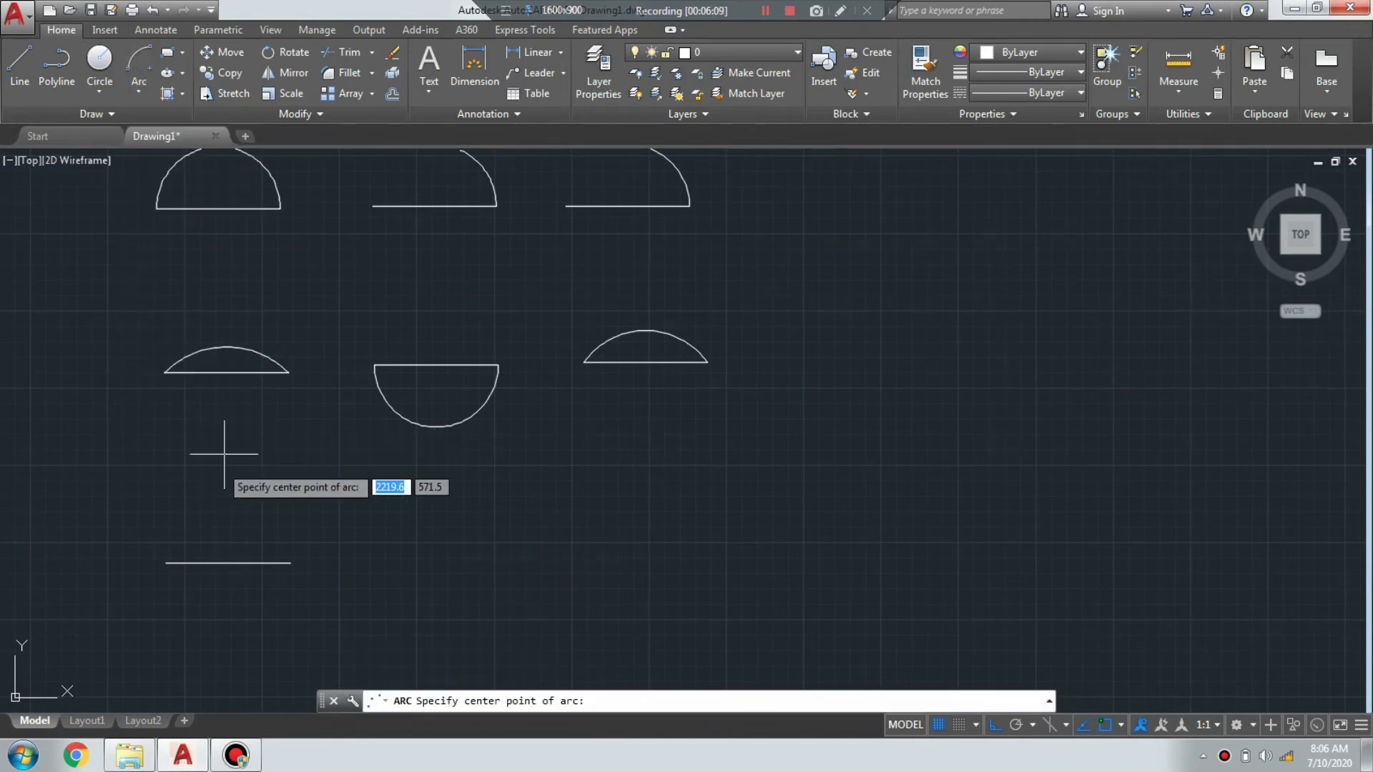
pyautogui.click(227, 564)
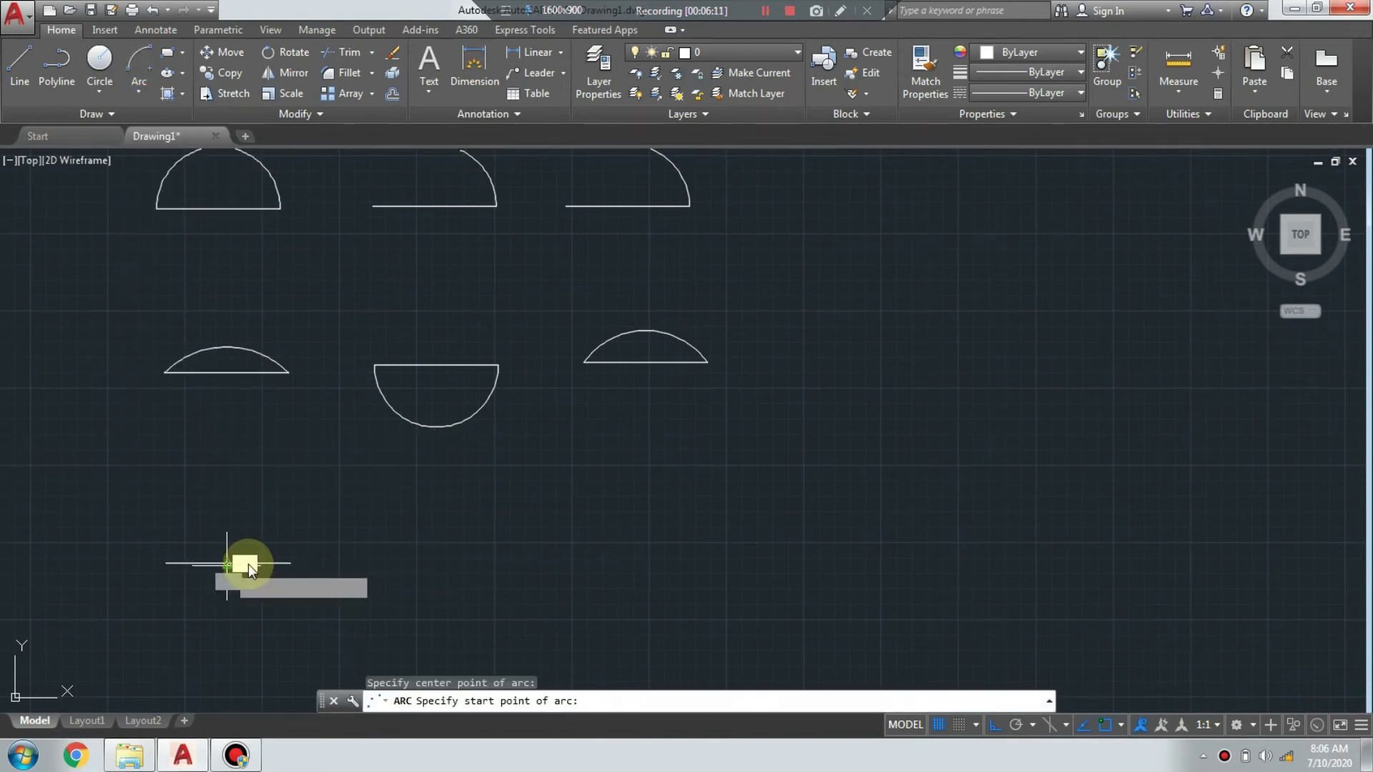
pyautogui.click(289, 562)
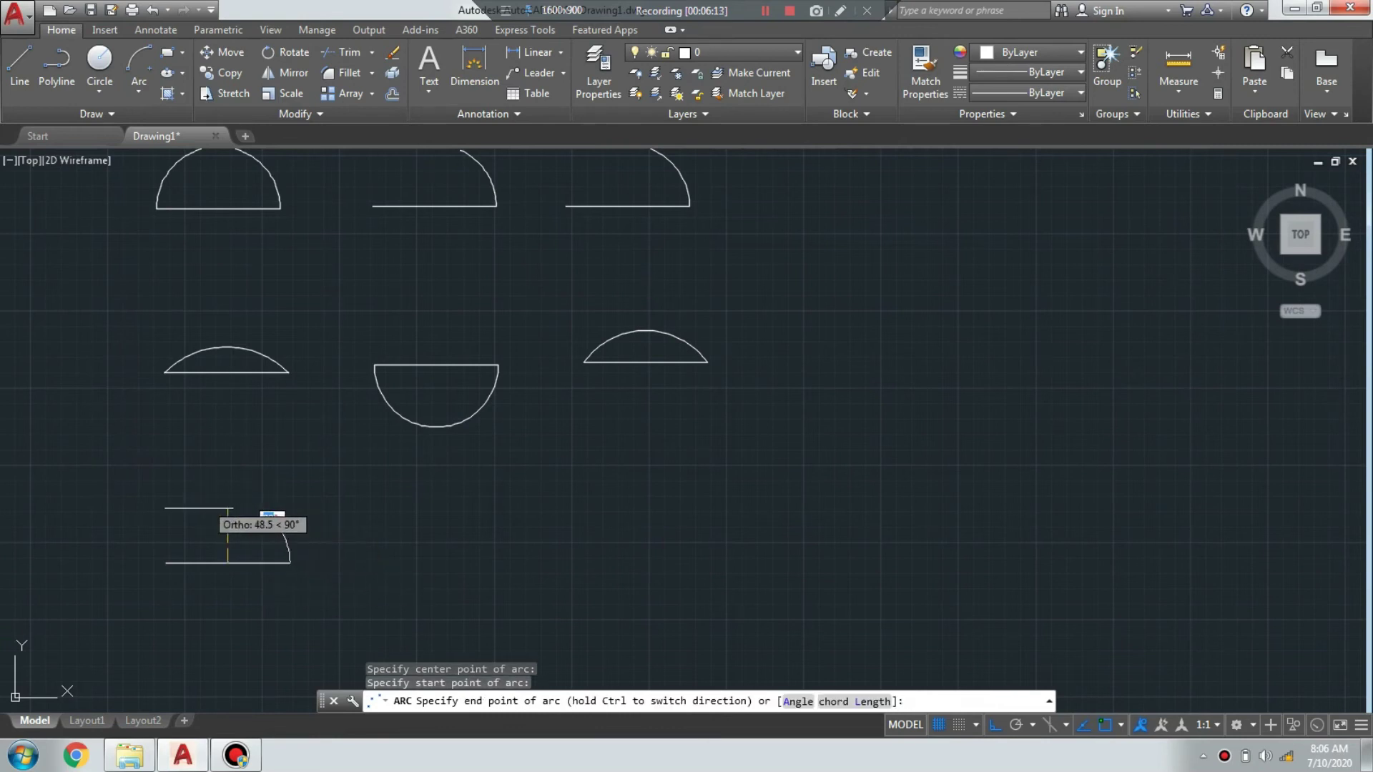
pyautogui.scroll(4, 205, 504)
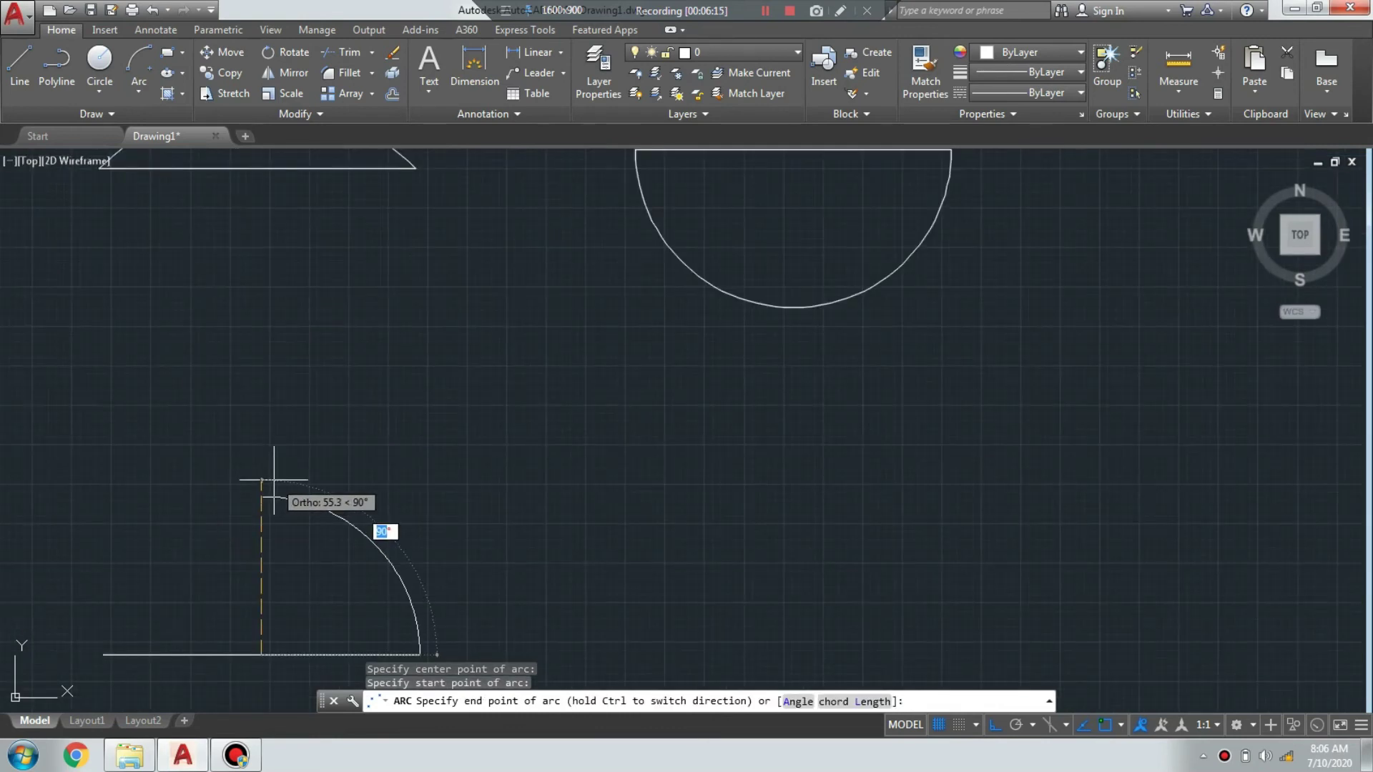
pyautogui.press('F8')
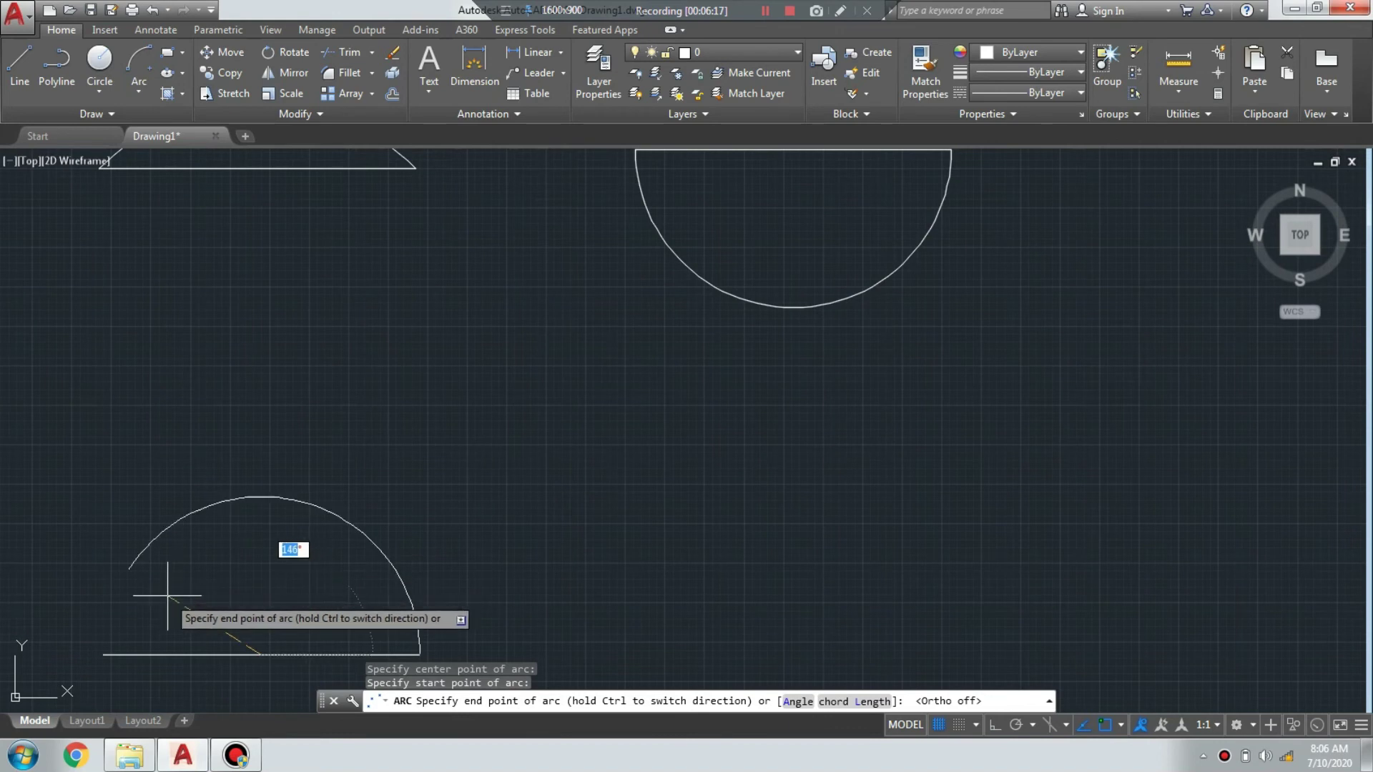
pyautogui.click(149, 593)
pyautogui.scroll(-4, 201, 543)
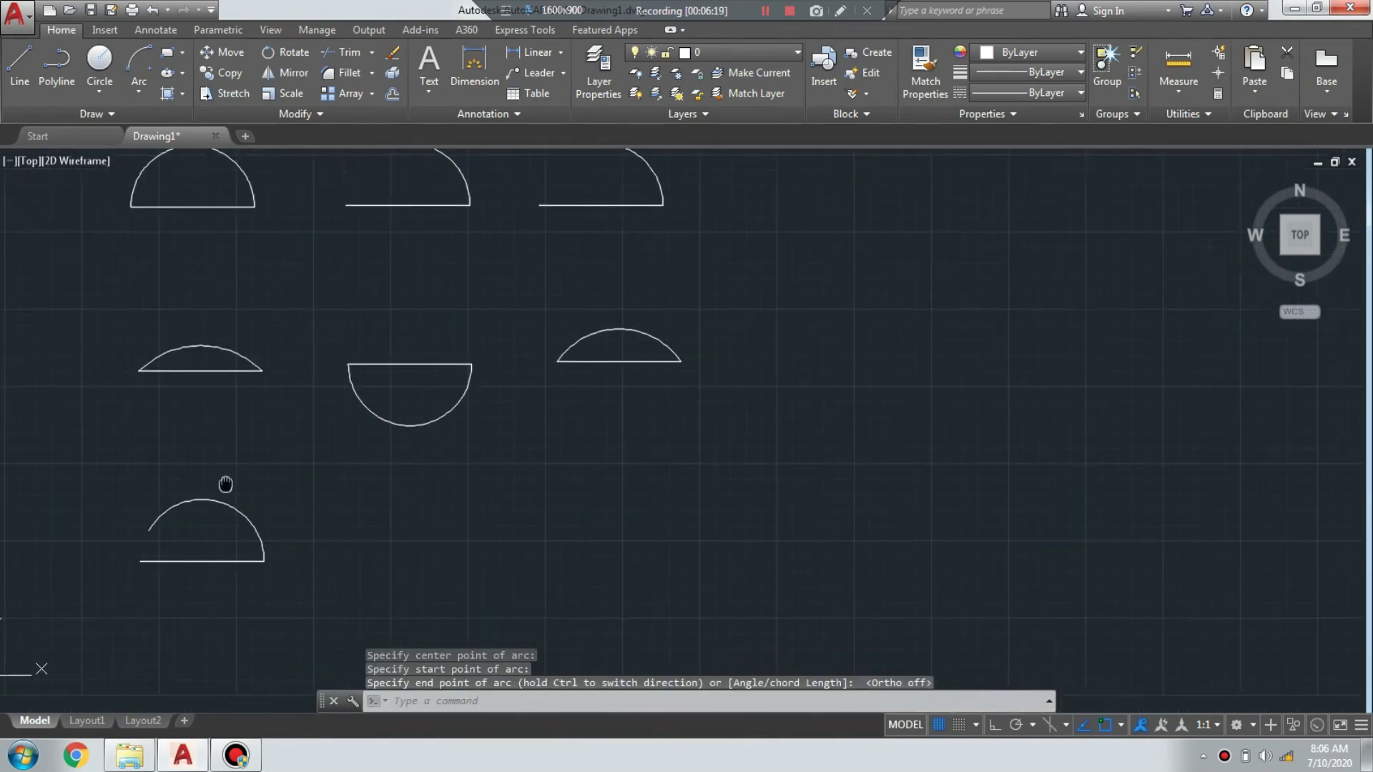
# - Draw another 100-unit base line in the third row, correcting a mistyped length
pyautogui.click(32, 89)
pyautogui.click(336, 516)
pyautogui.write('1')
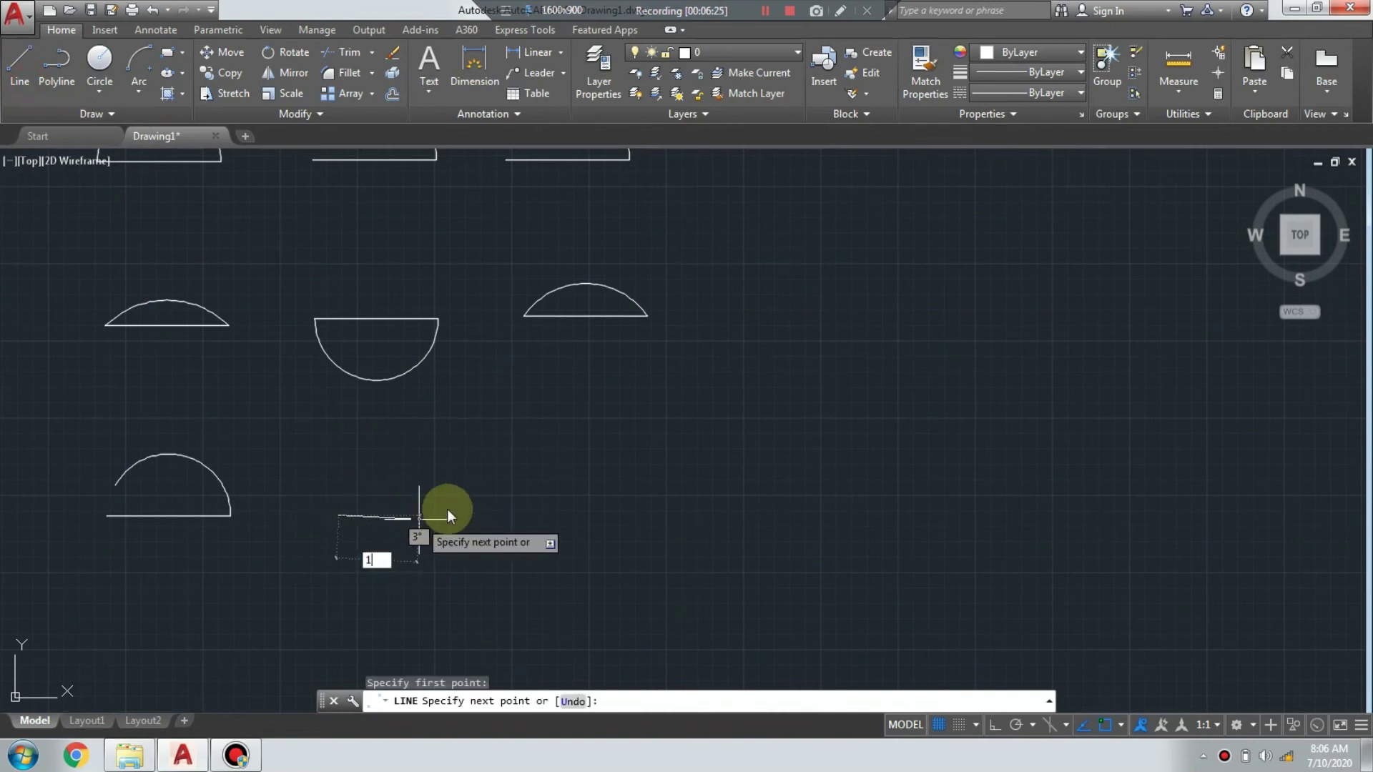
pyautogui.press('BackSpace')
pyautogui.press('Escape')
pyautogui.press('Return')
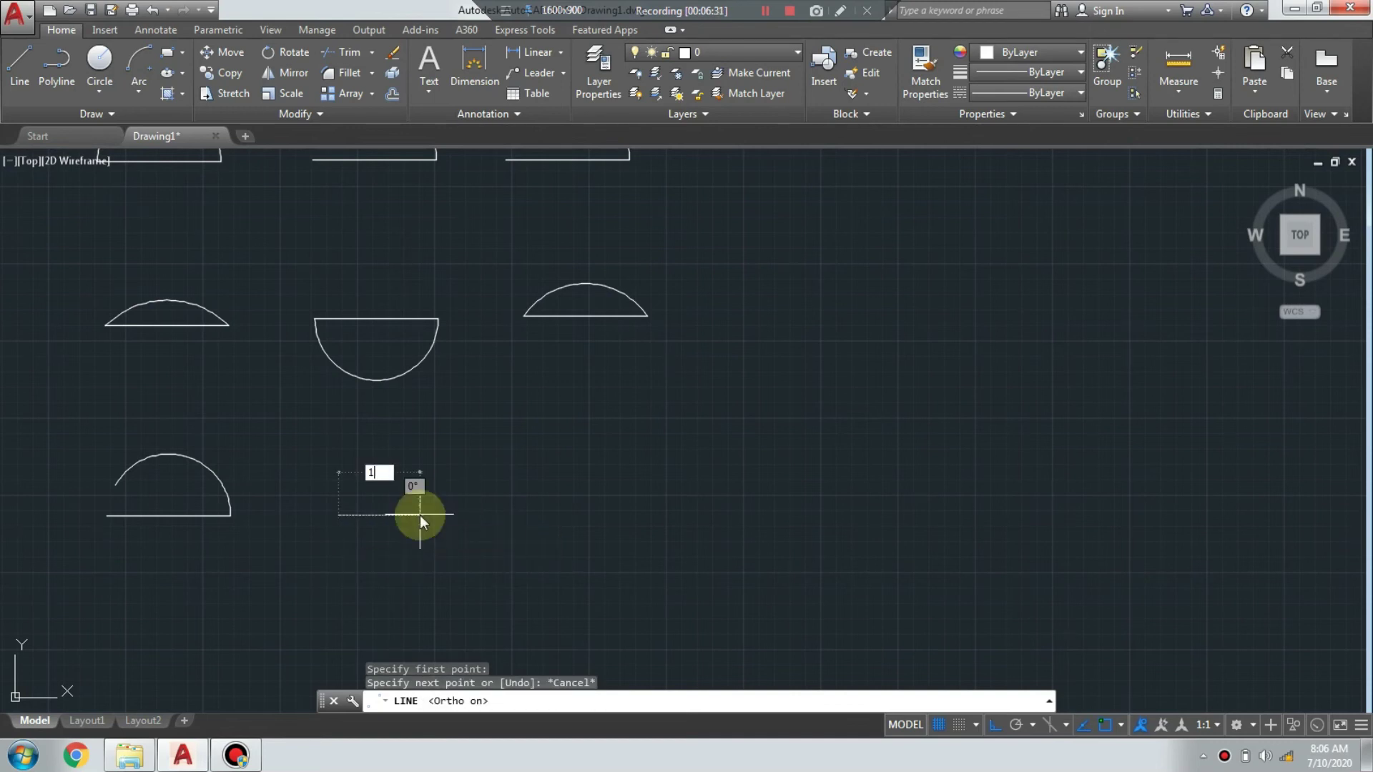
pyautogui.write('0')
pyautogui.press('Escape')
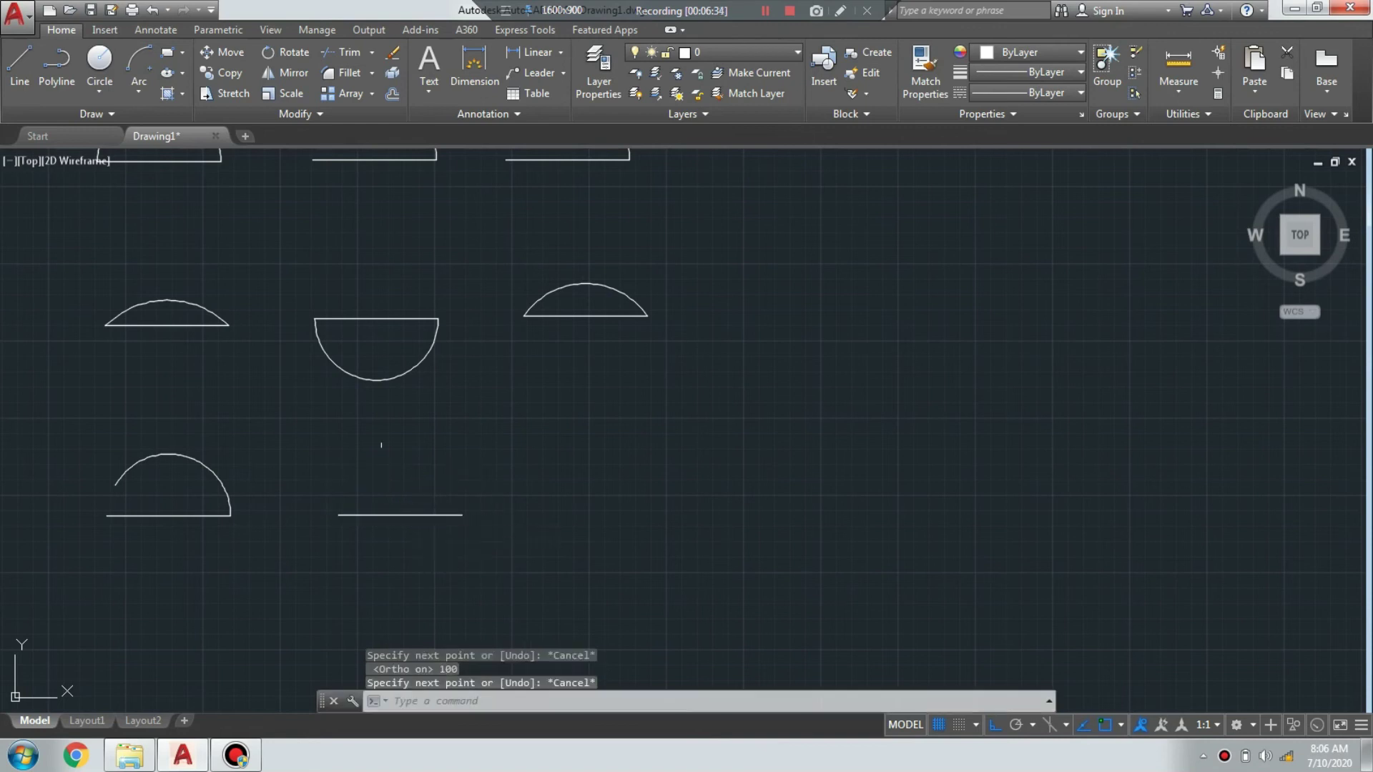
# - Add a Center, Start, Angle arc centred at the midpoint, from the right end, 75°
pyautogui.click(138, 85)
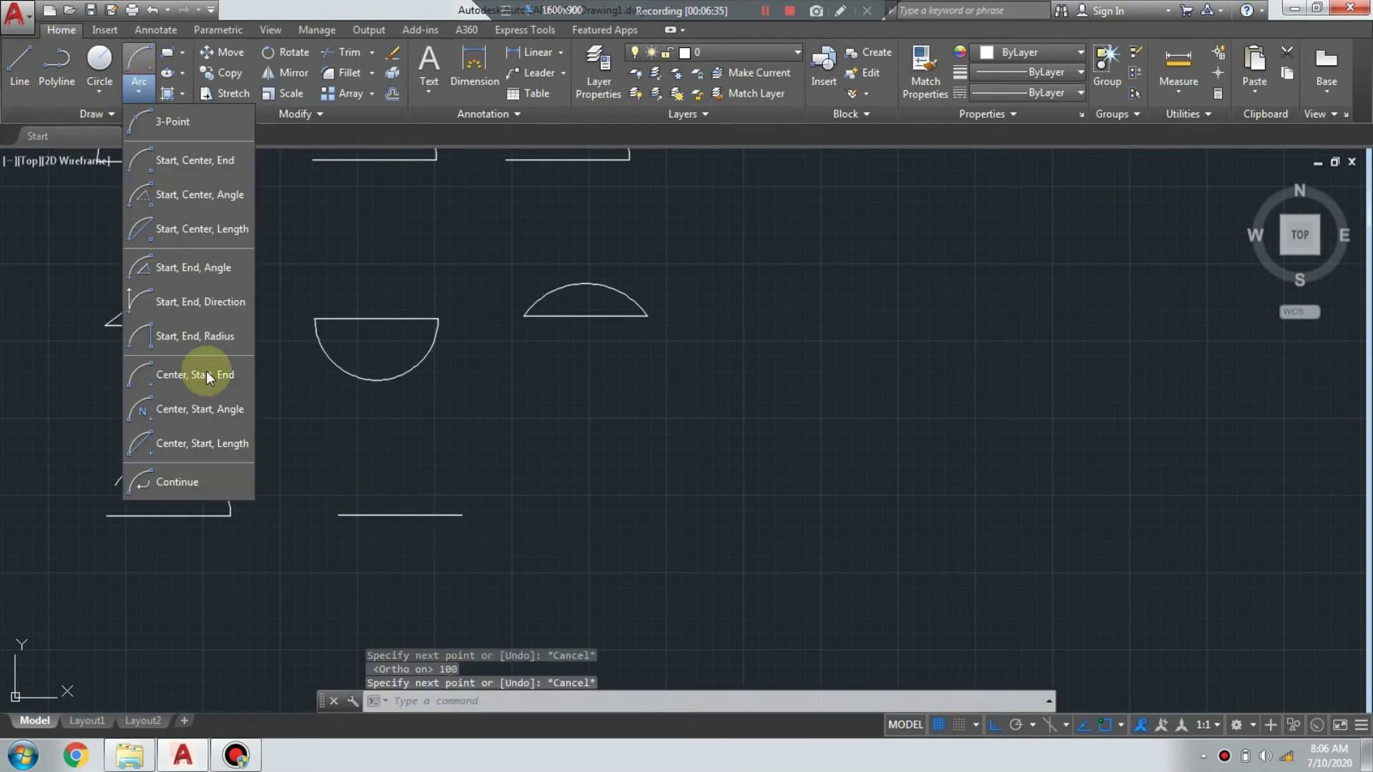
pyautogui.click(213, 423)
pyautogui.scroll(2, 366, 515)
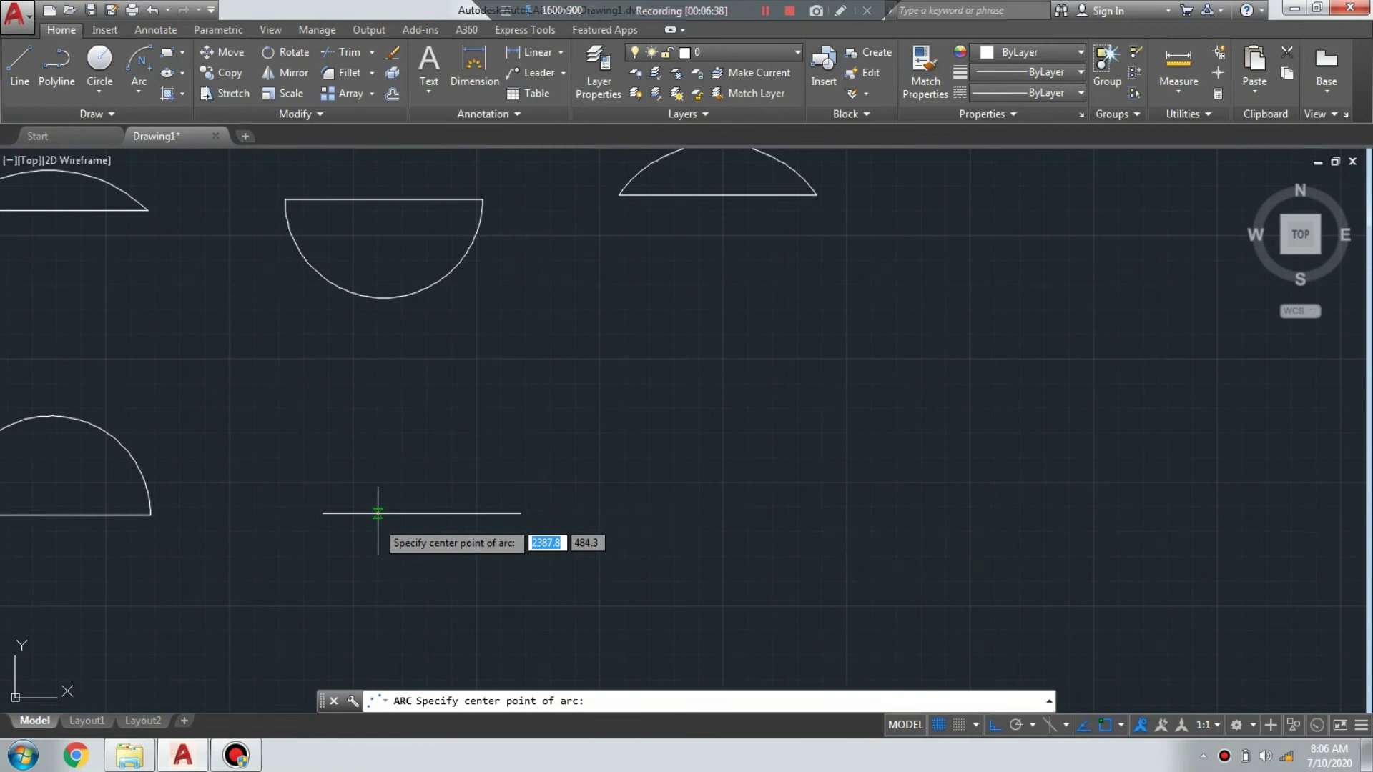
pyautogui.click(422, 513)
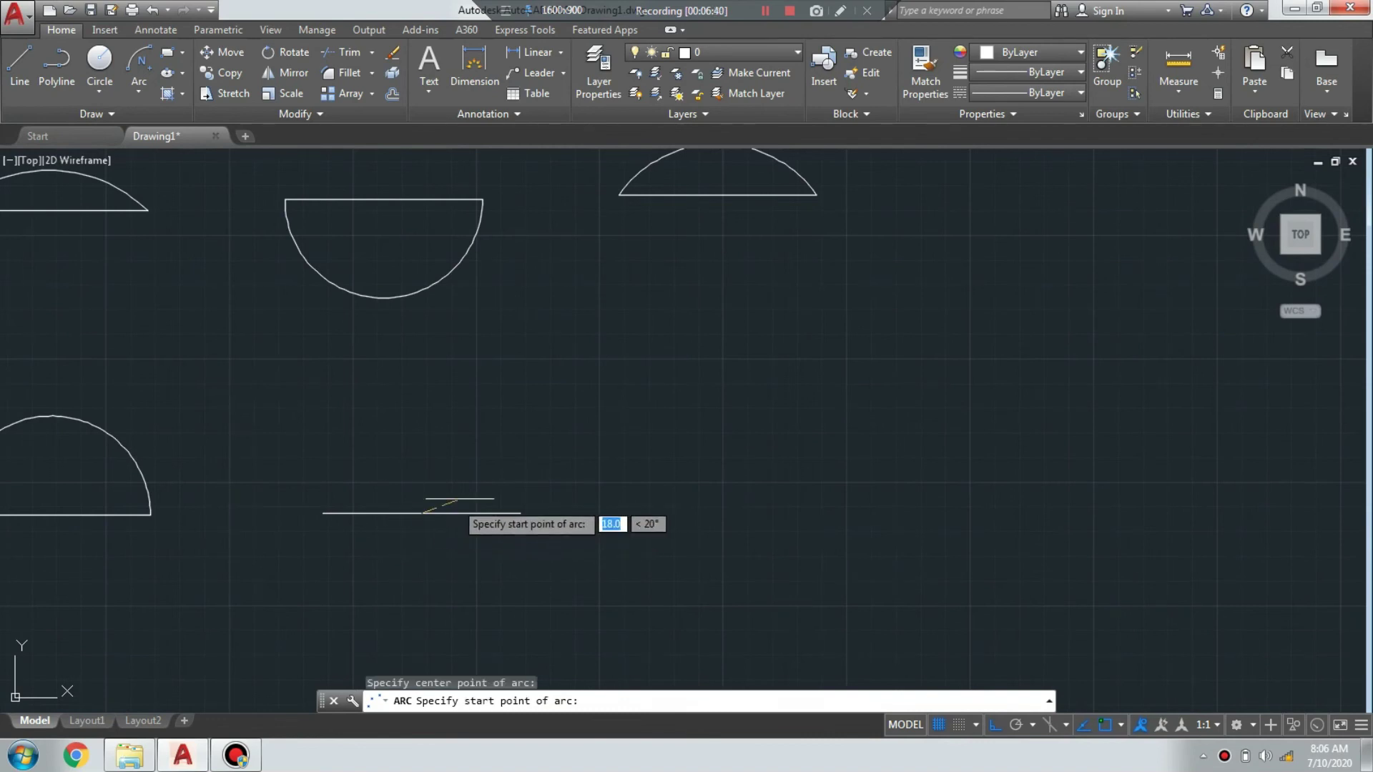
pyautogui.click(520, 512)
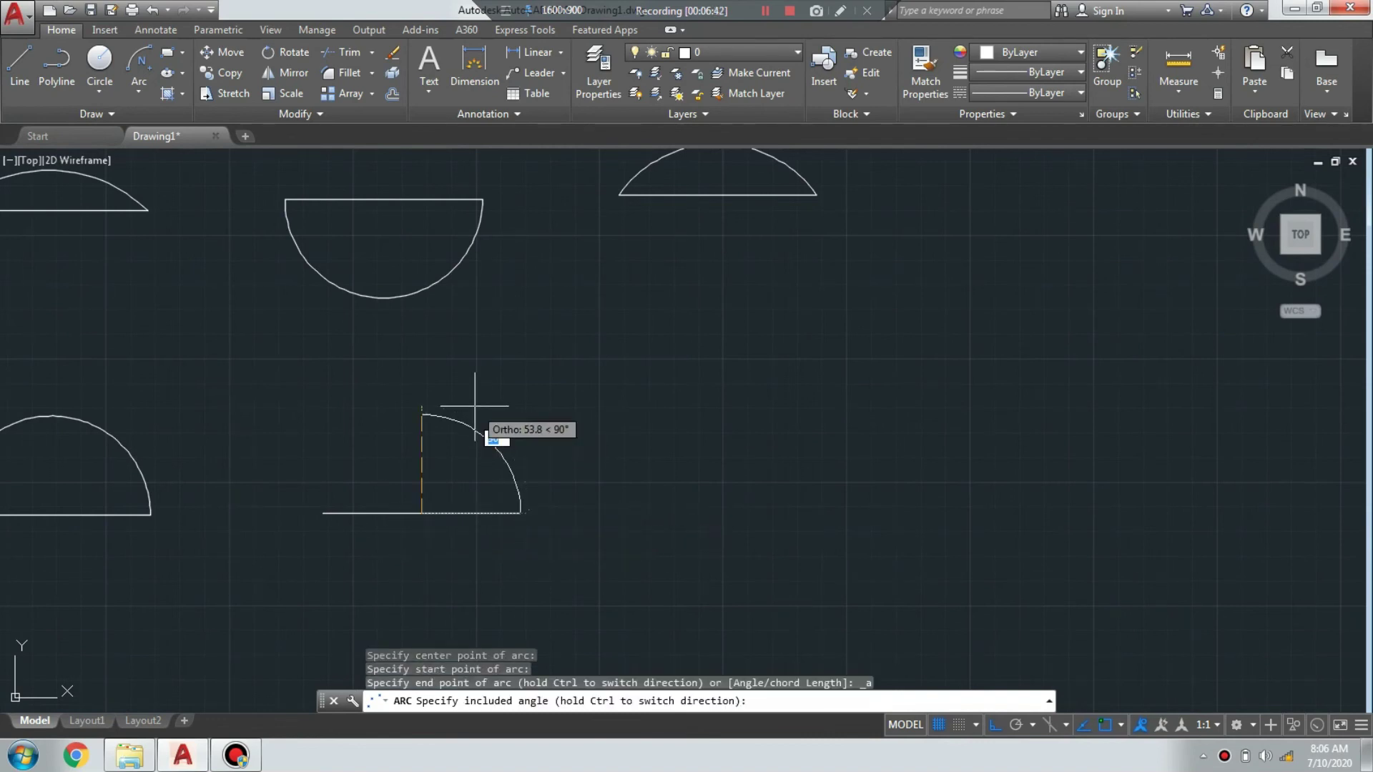
pyautogui.press('F8')
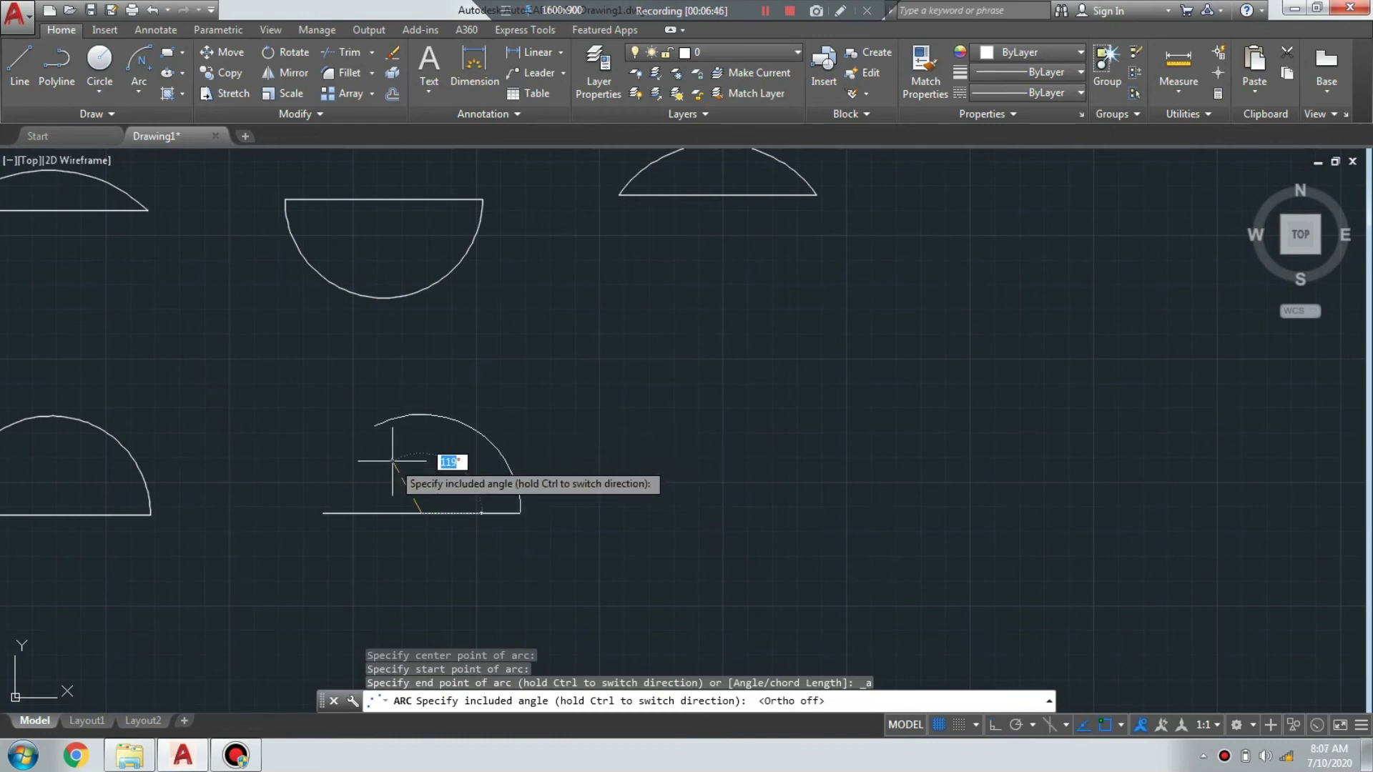
pyautogui.write('75')
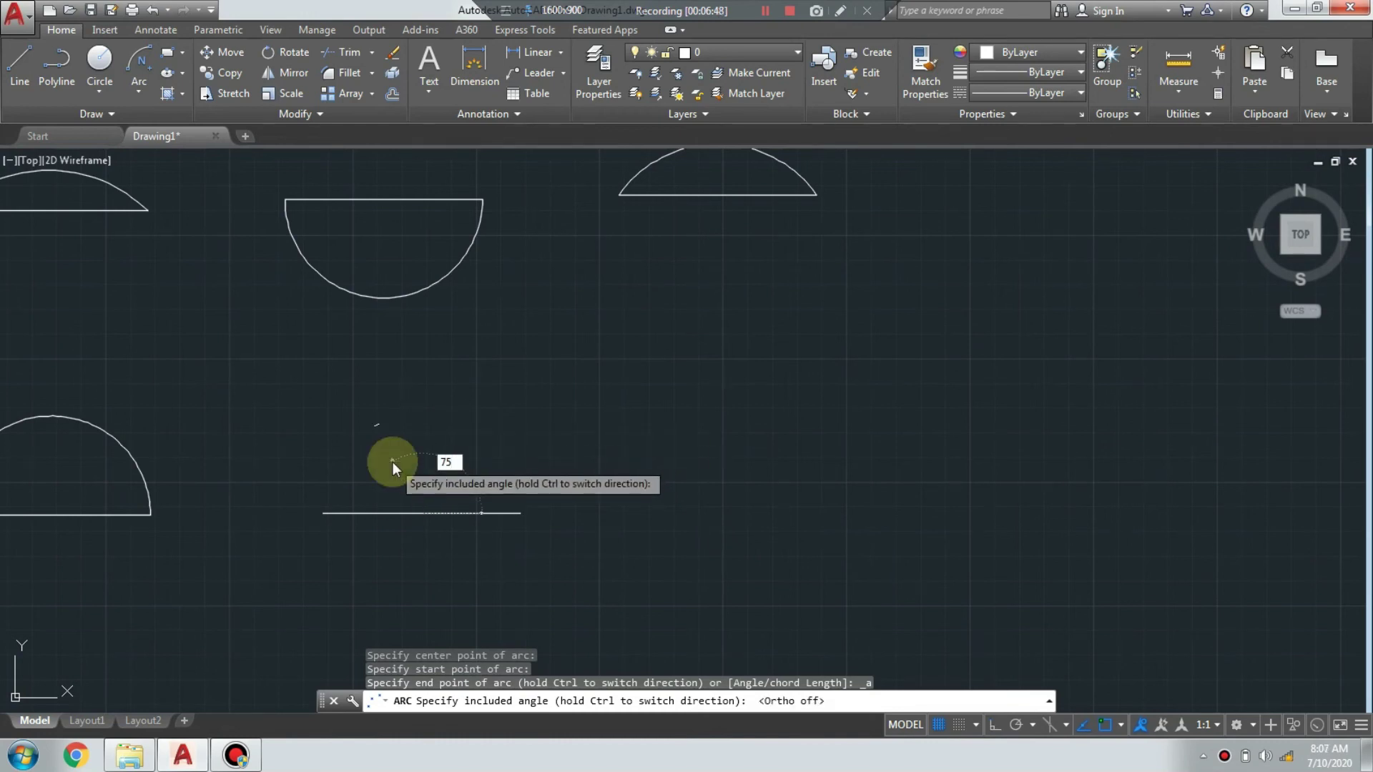
pyautogui.press('Return')
pyautogui.scroll(4, 468, 469)
pyautogui.scroll(-2, 441, 411)
pyautogui.scroll(-2, 279, 339)
# - Draw a horizontal 100-unit base line with Ortho turned on
pyautogui.click(7, 87)
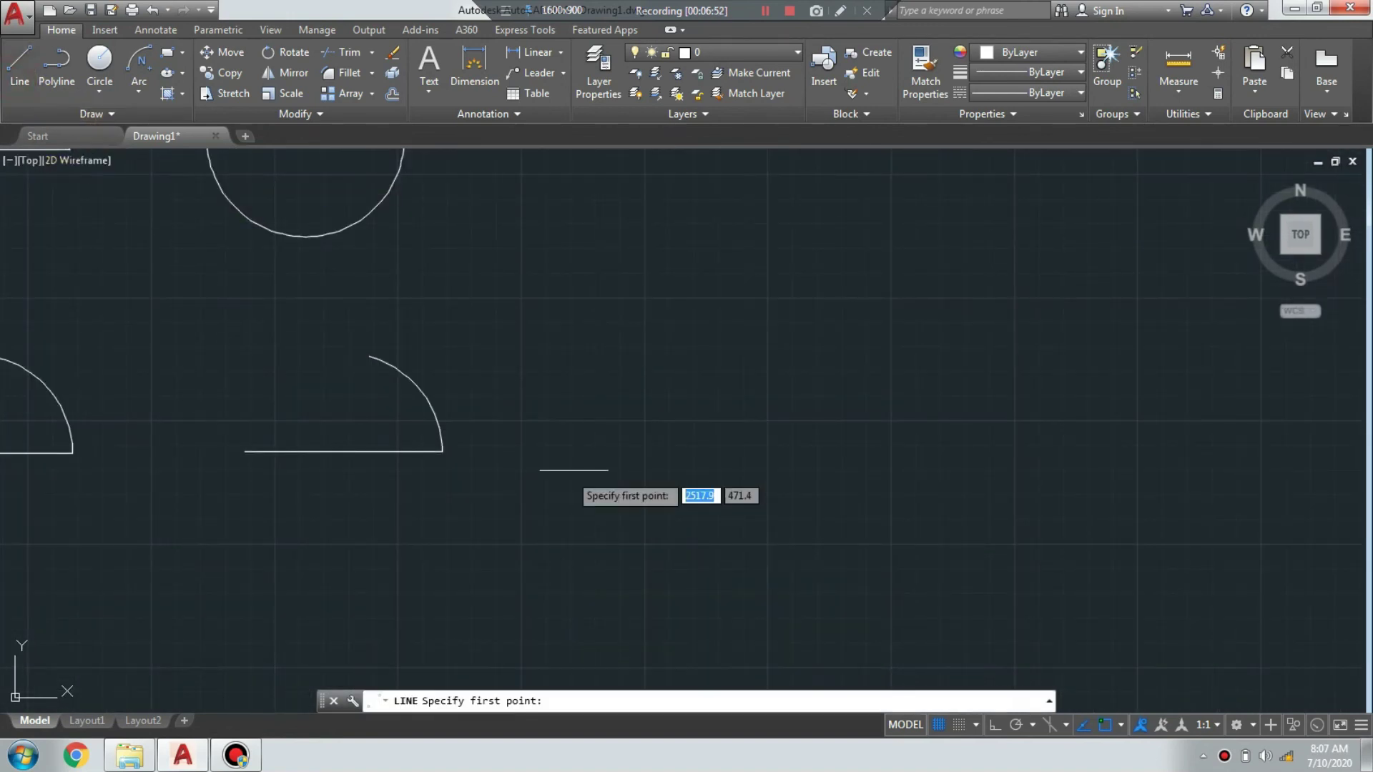
pyautogui.click(569, 449)
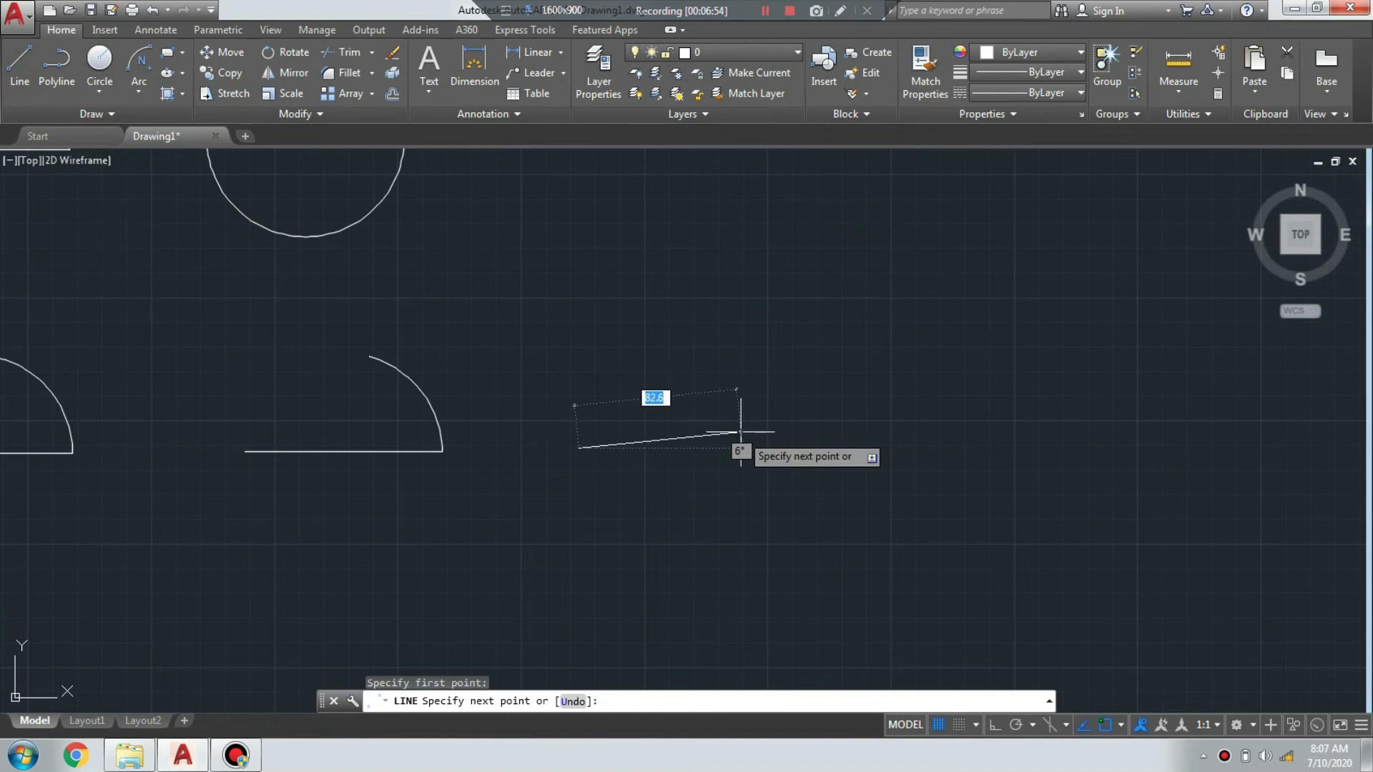
pyautogui.press('F8')
pyautogui.write('00')
pyautogui.press('Return')
pyautogui.press('Escape')
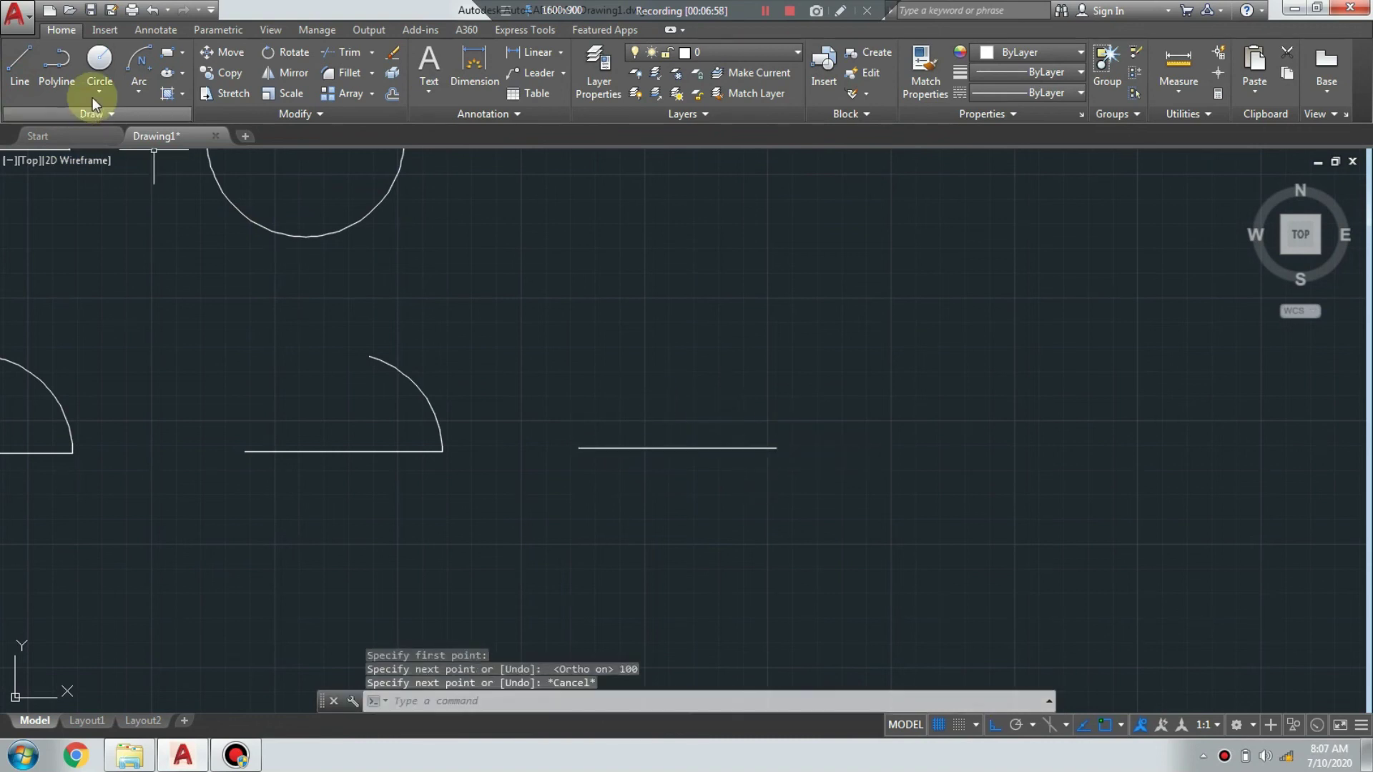
# - Add a Center, Start, Length arc centred at the midpoint, from the right end, chord 80
pyautogui.click(139, 98)
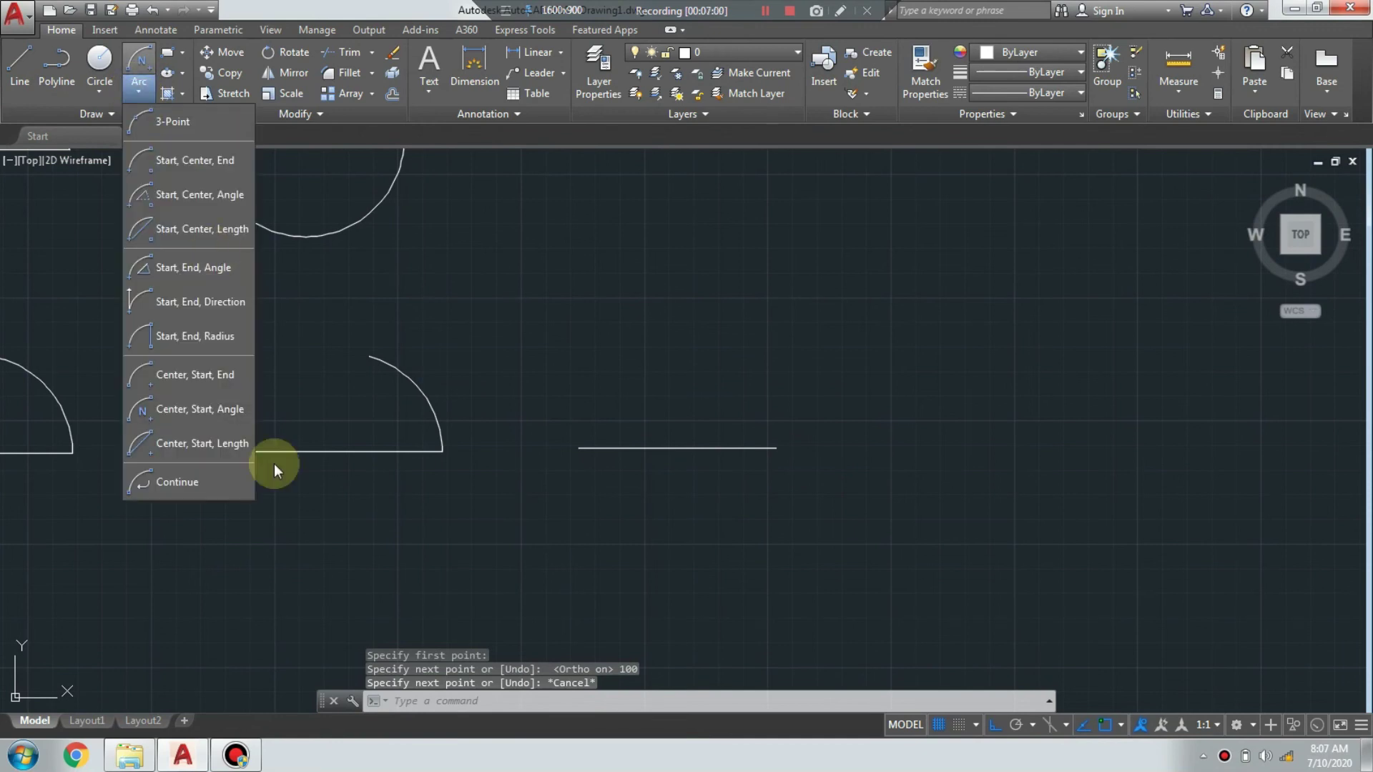
pyautogui.click(203, 445)
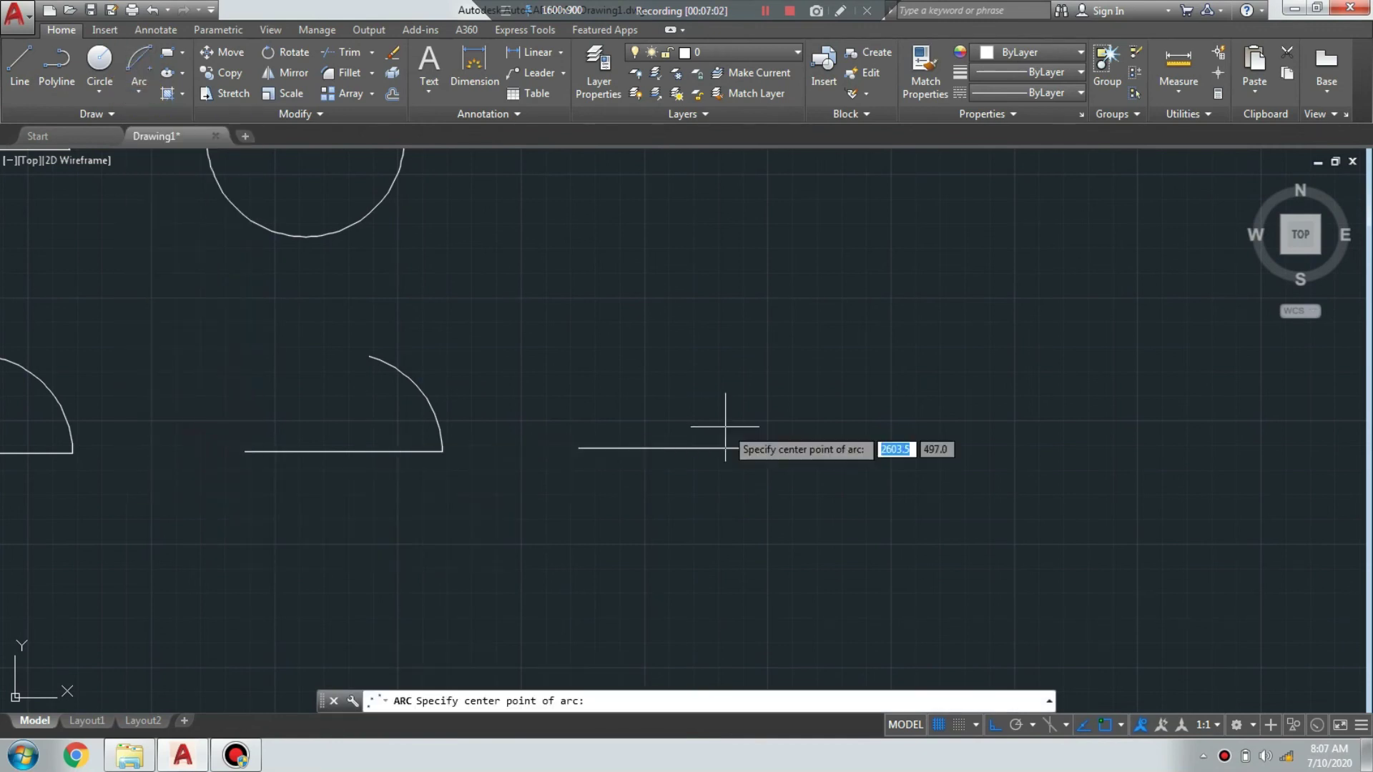
pyautogui.click(678, 448)
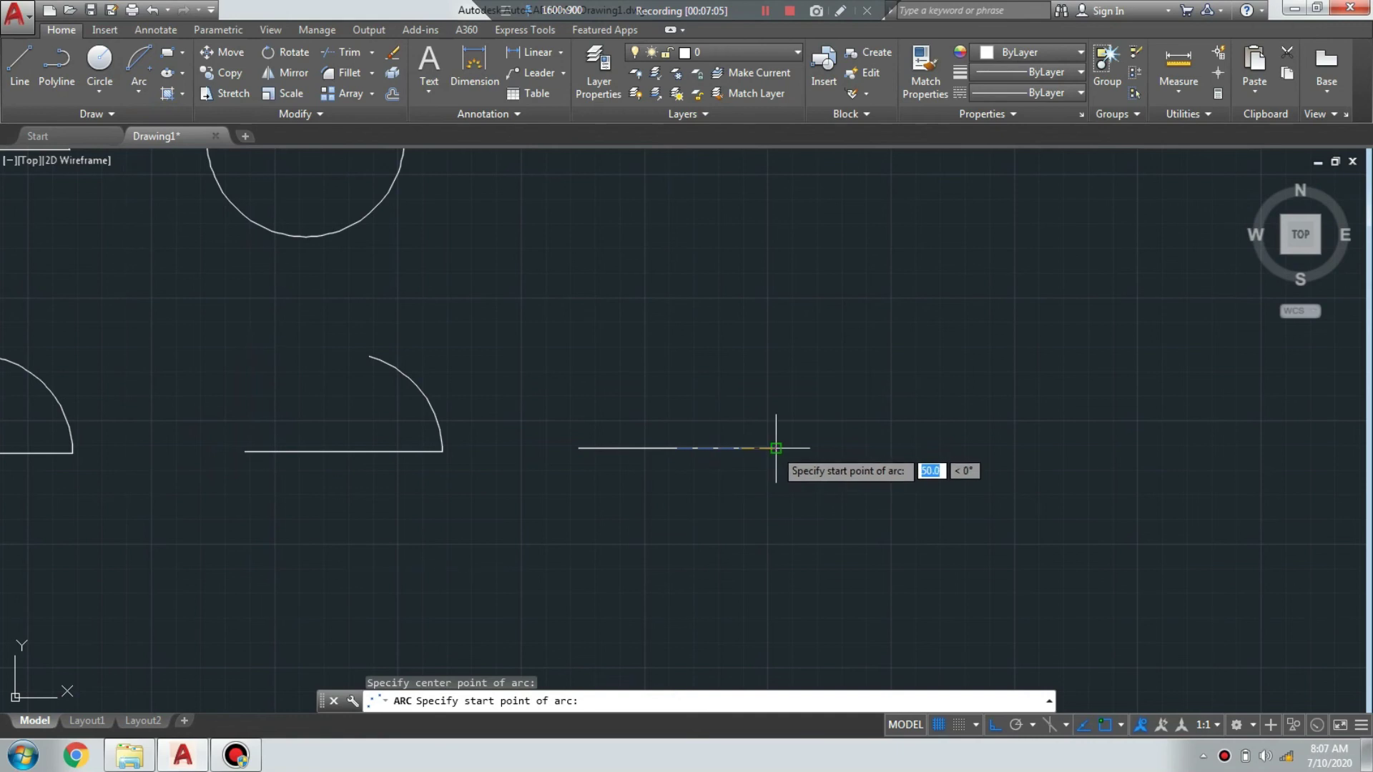
pyautogui.click(776, 449)
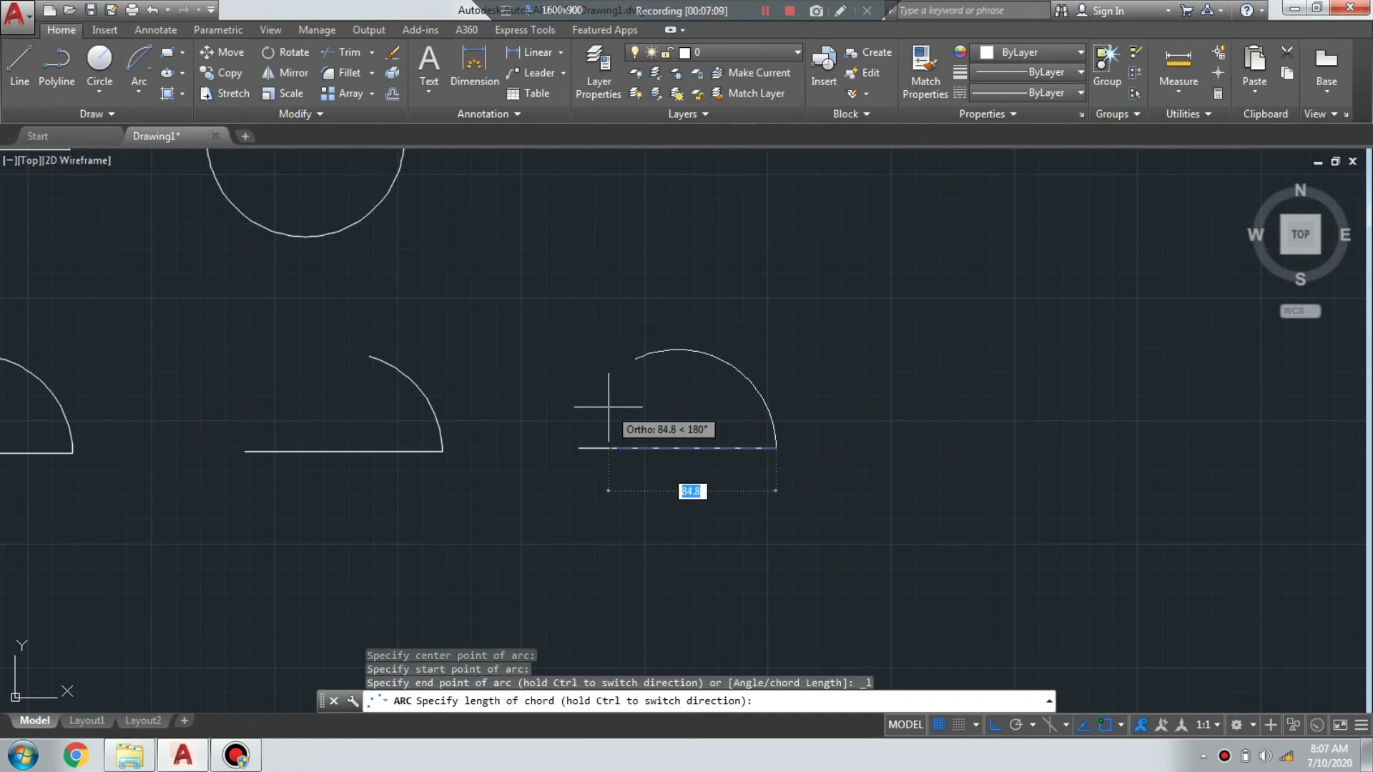
pyautogui.write('80')
pyautogui.press('Return')
pyautogui.scroll(2, 548, 445)
pyautogui.scroll(-5, 548, 446)
pyautogui.scroll(2, 614, 459)
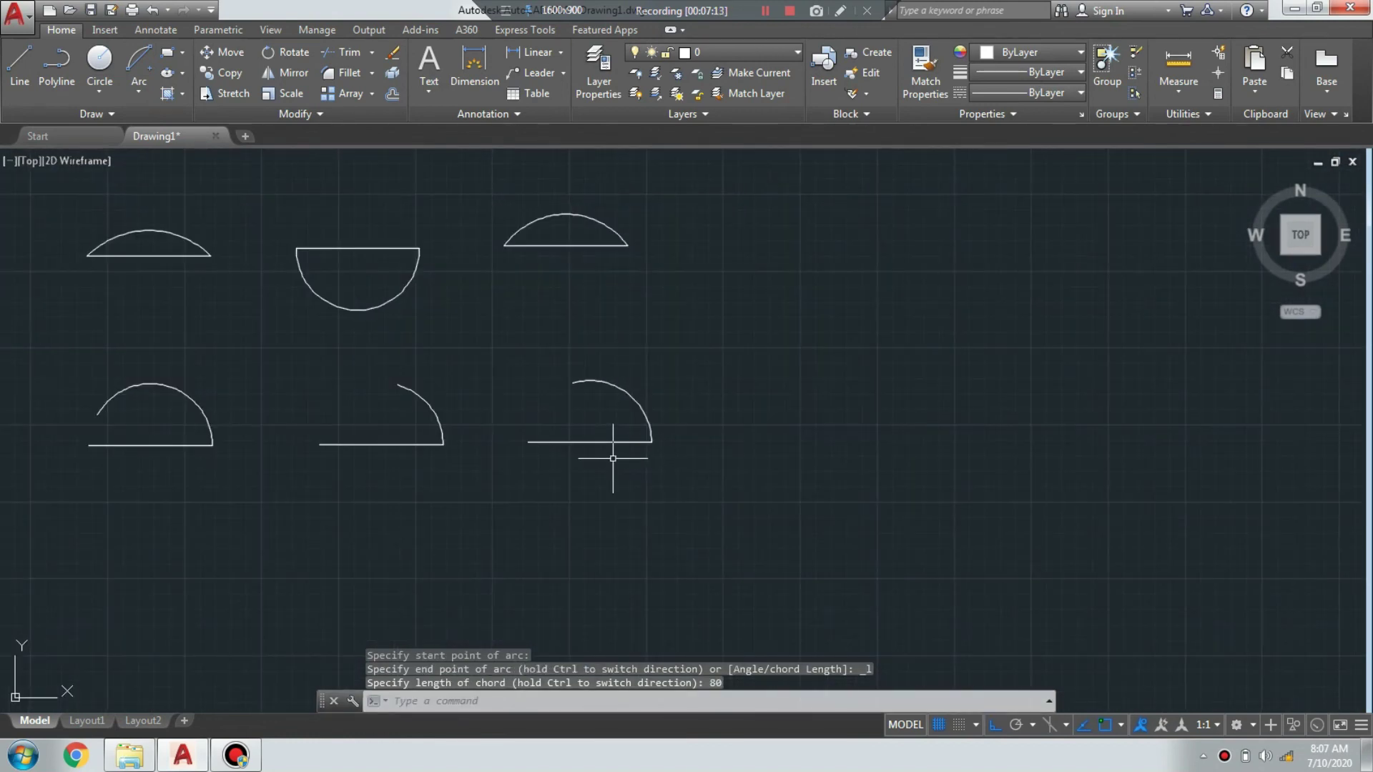
pyautogui.scroll(-2, 615, 457)
pyautogui.moveTo(708, 414); pyautogui.dragTo(643, 493, button='middle')
pyautogui.scroll(1, 613, 474)
pyautogui.scroll(2, 689, 490)
pyautogui.scroll(2, 763, 495)
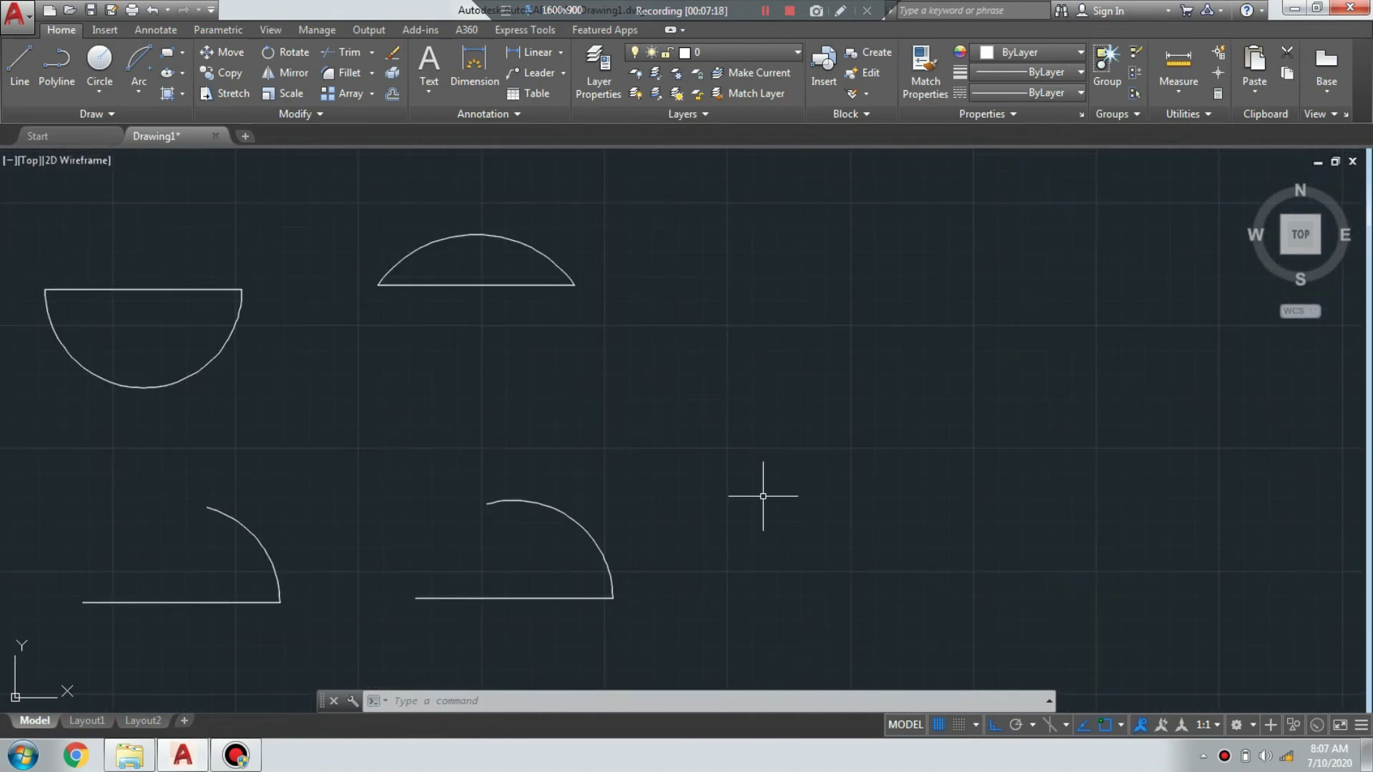
# - Continue a tangent arc from the last arc down to the base line's left end
pyautogui.click(140, 88)
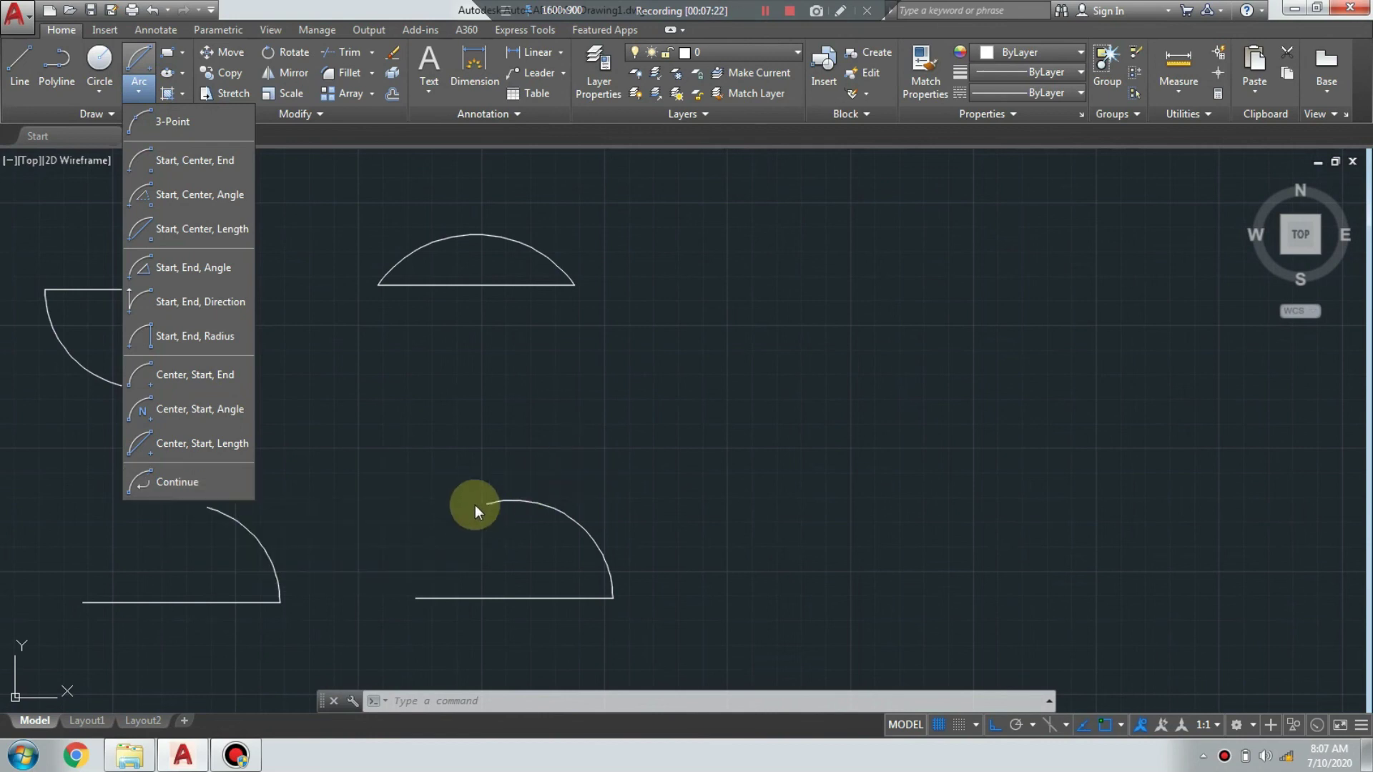
pyautogui.click(212, 483)
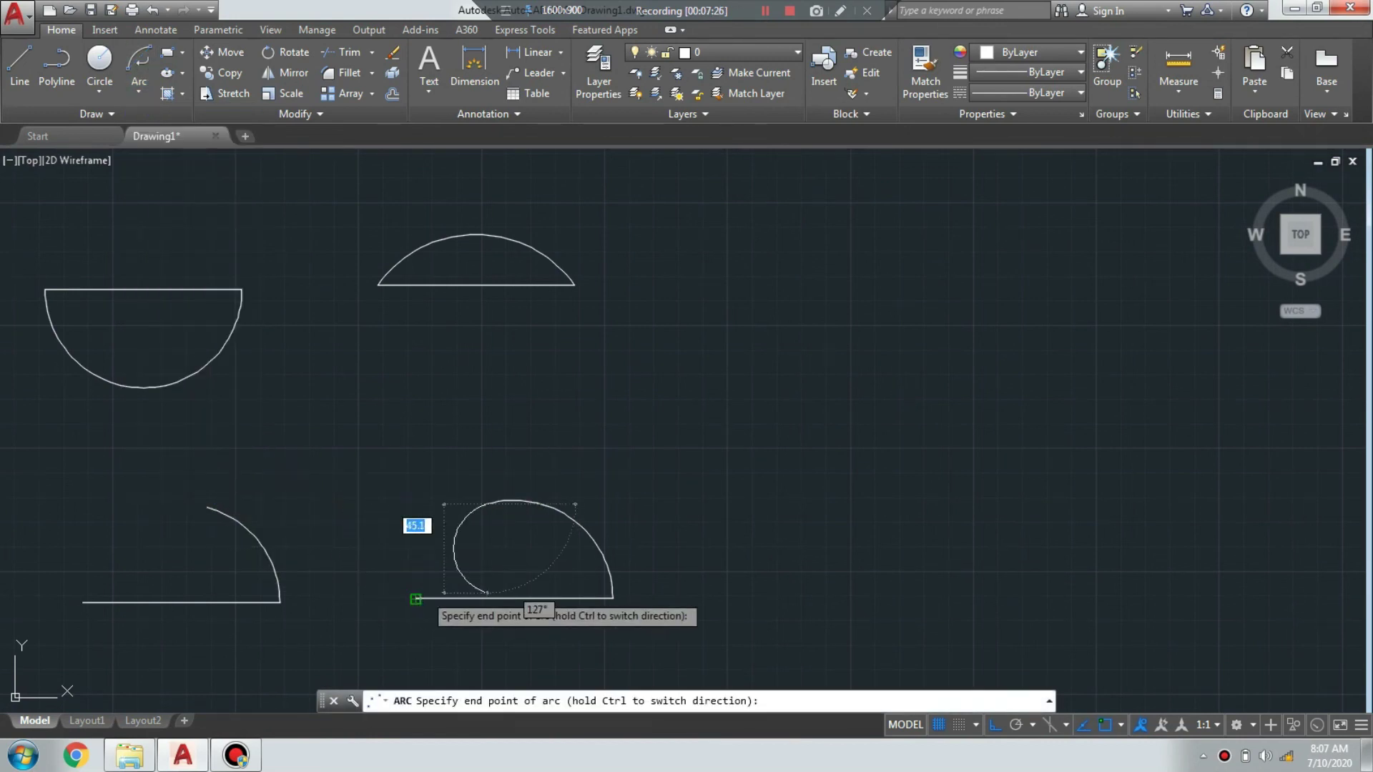
pyautogui.click(417, 599)
pyautogui.scroll(-4, 537, 472)
pyautogui.moveTo(637, 429); pyautogui.dragTo(484, 451, button='middle')
pyautogui.click(19, 64)
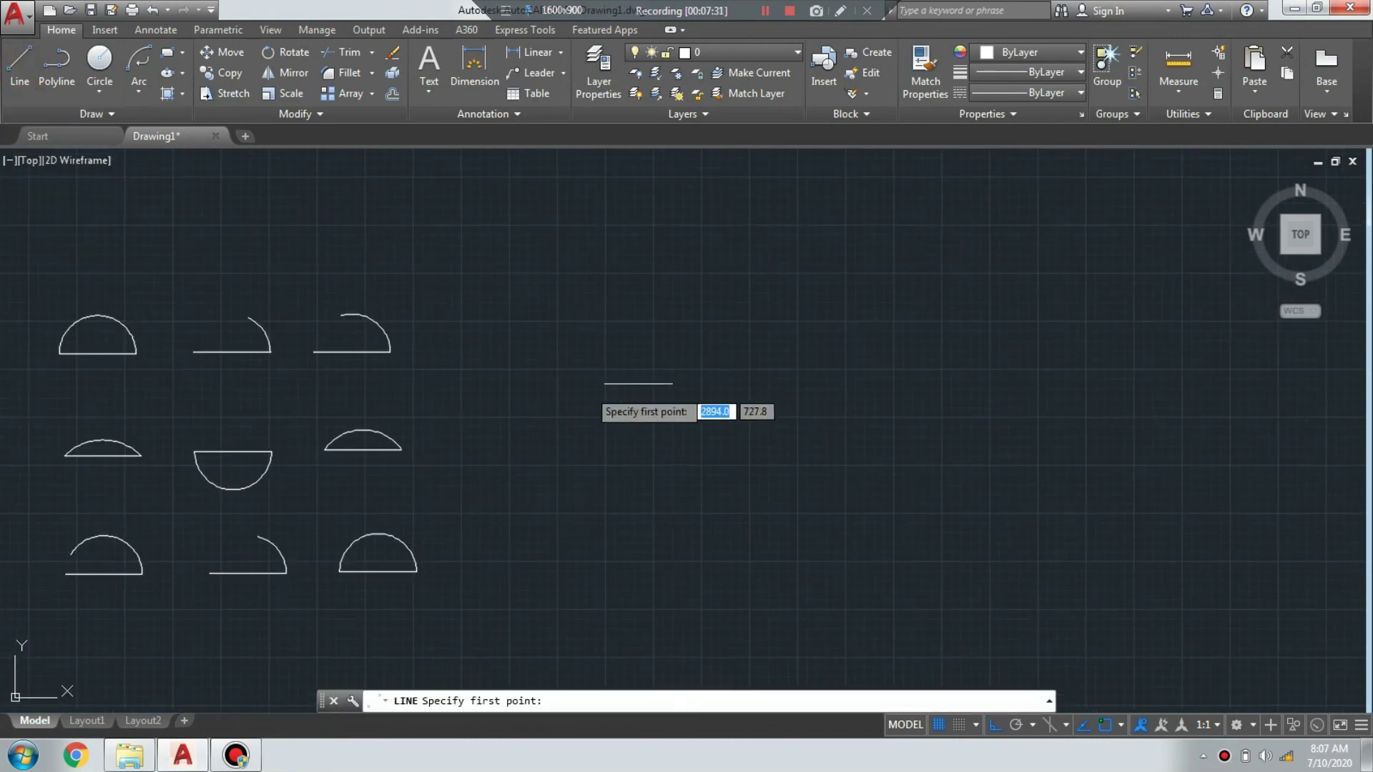
# - Draw a horizontal base line and continue a tangent half-circle arc upward from its right end
pyautogui.click(654, 382)
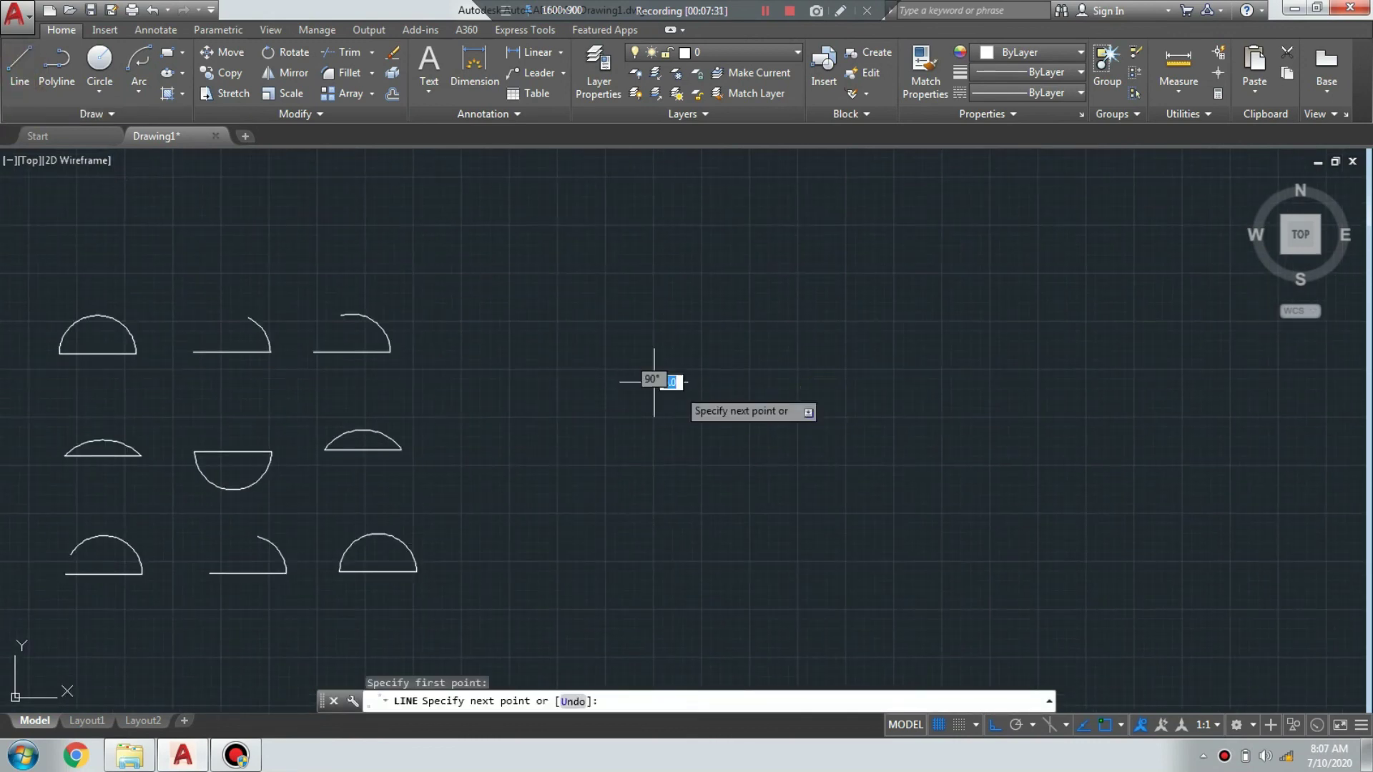
pyautogui.click(776, 384)
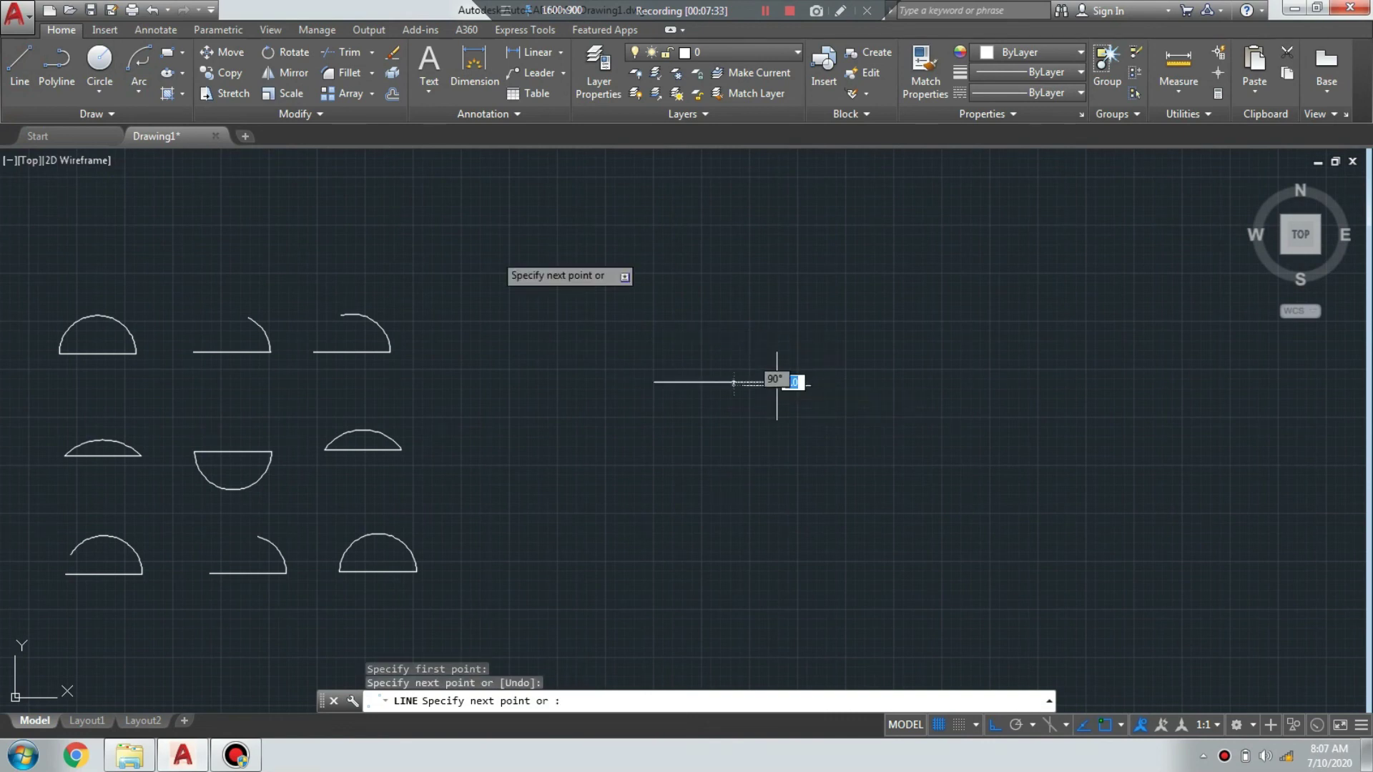
pyautogui.click(149, 99)
pyautogui.click(208, 486)
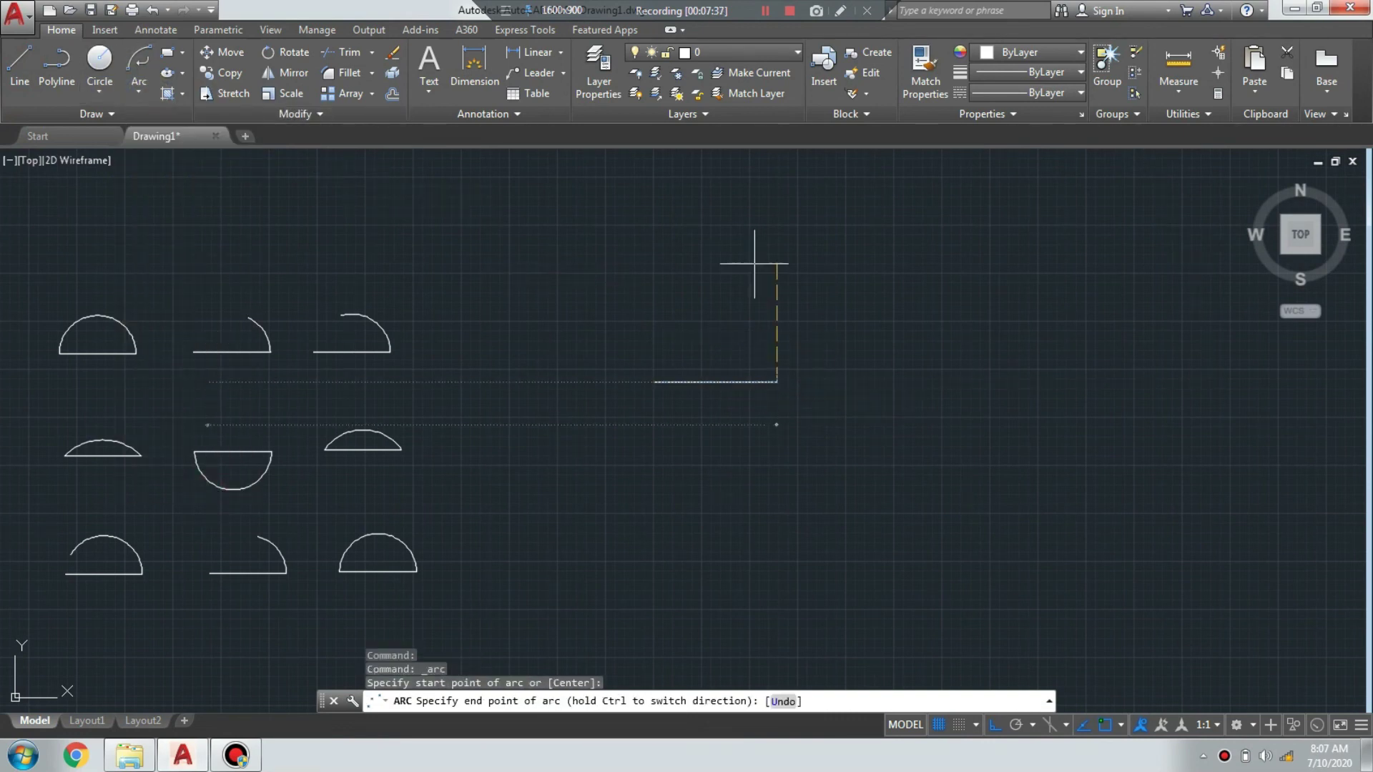
pyautogui.click(815, 262)
pyautogui.scroll(-2, 753, 302)
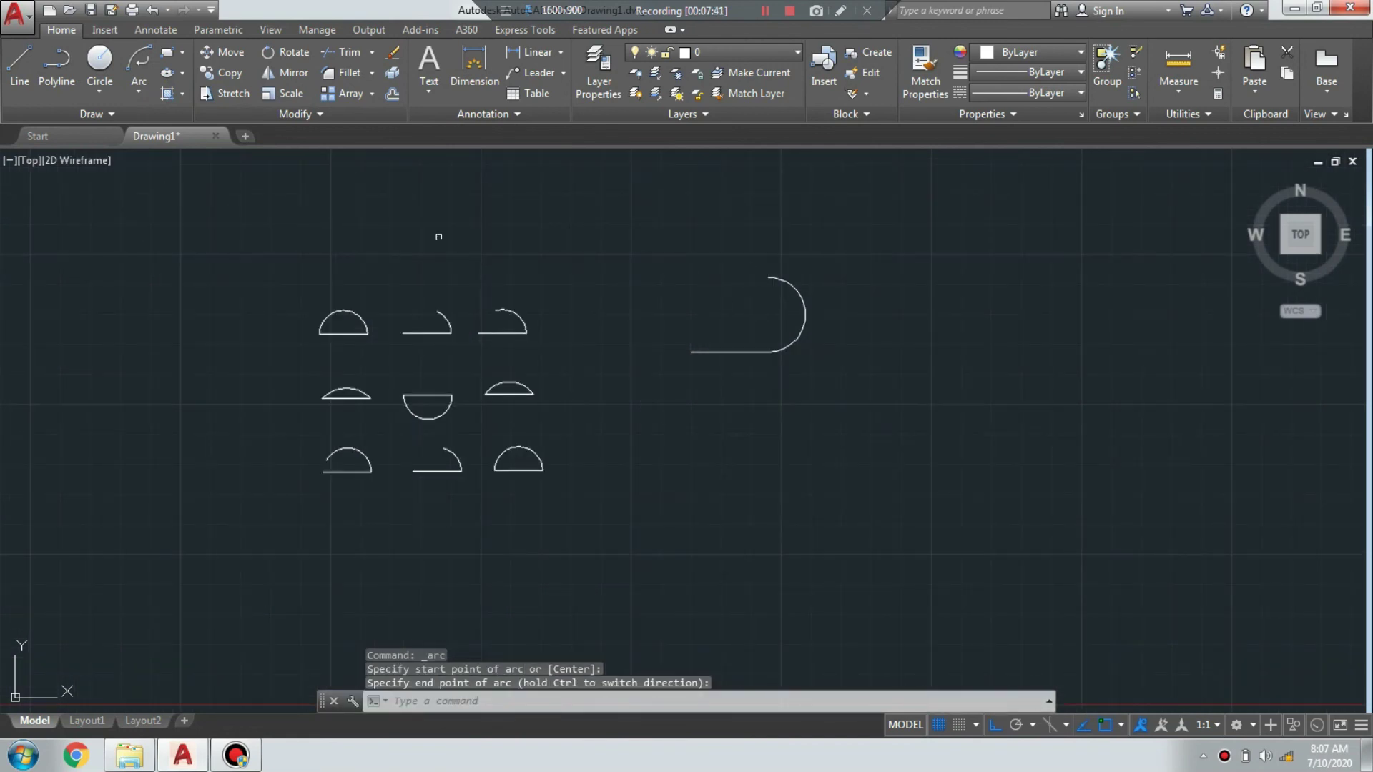
pyautogui.moveTo(439, 237); pyautogui.dragTo(374, 256, button='middle')
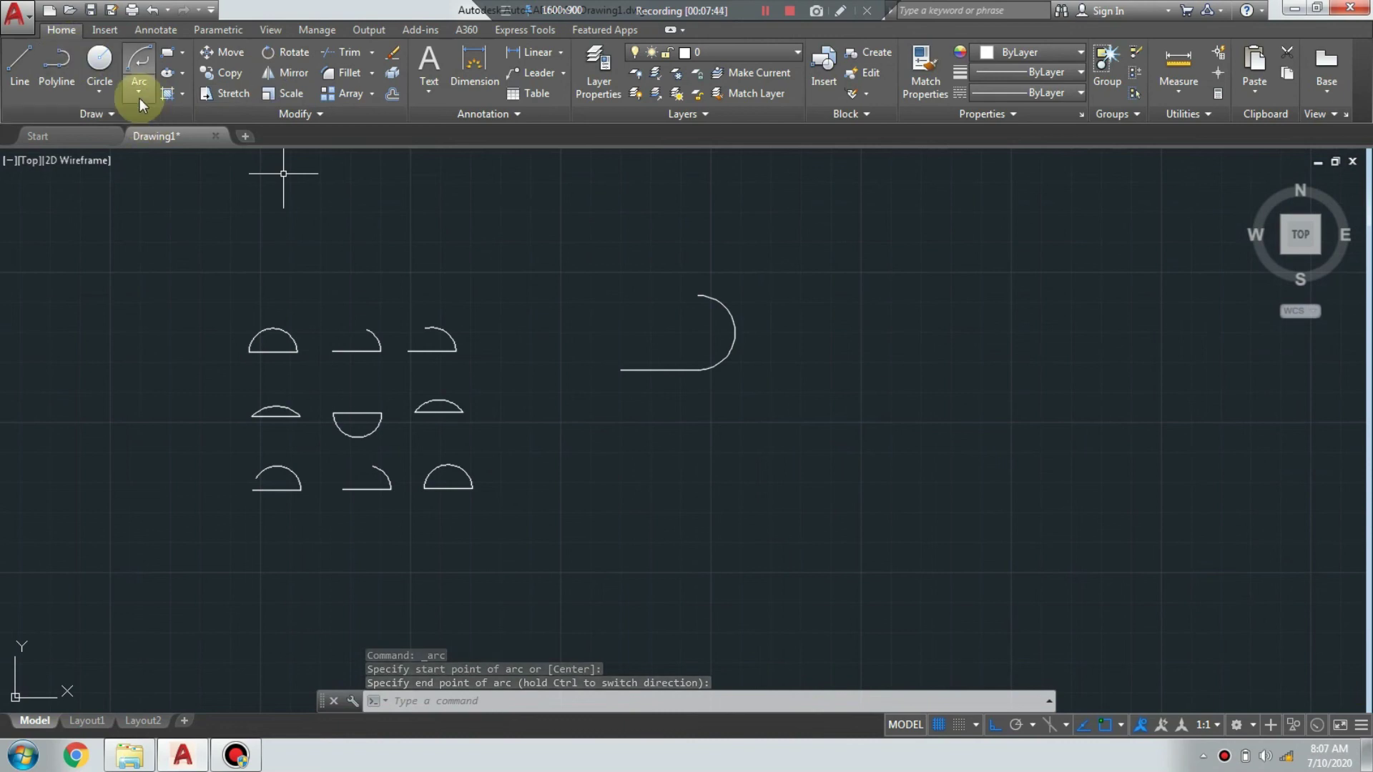